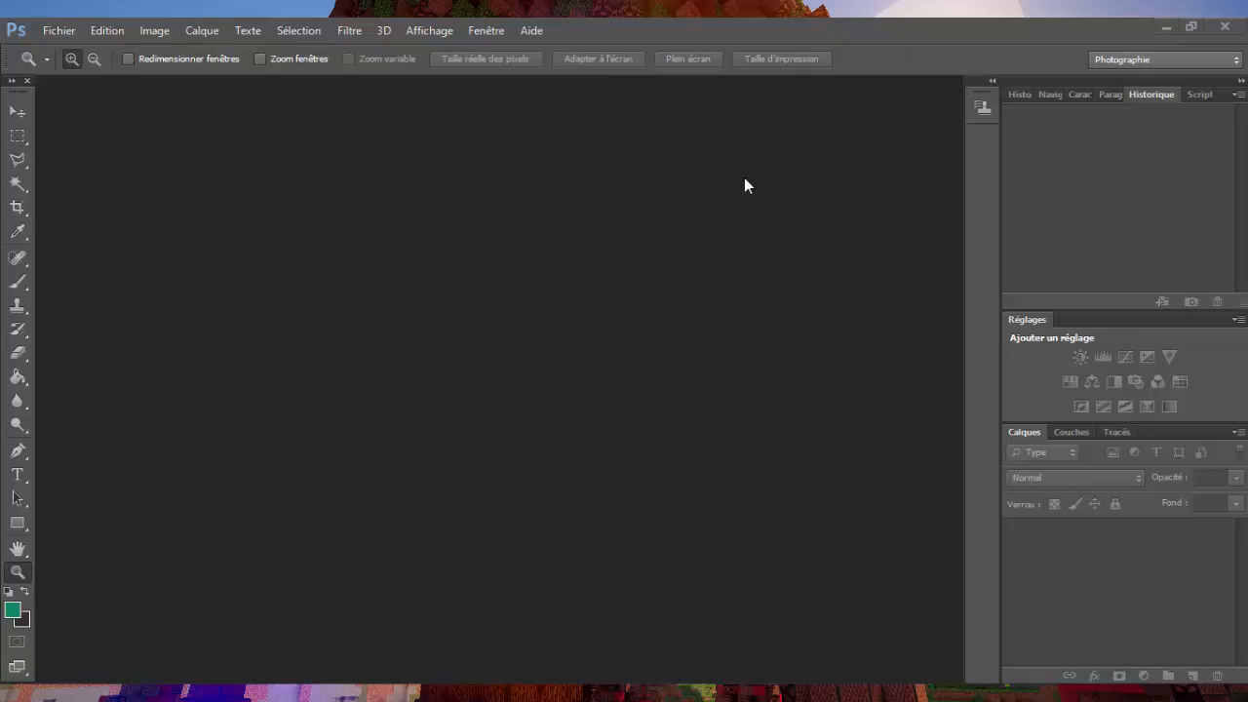
pyautogui.click(1166, 27)
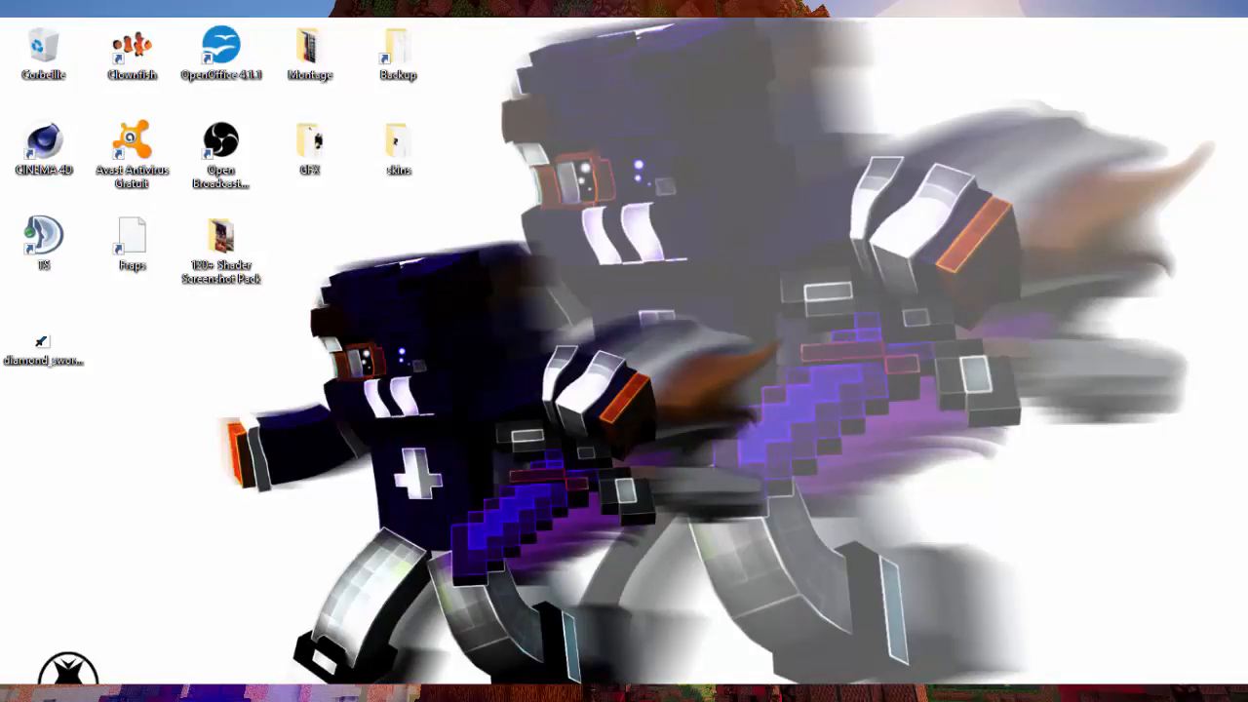
pyautogui.click(933, 680)
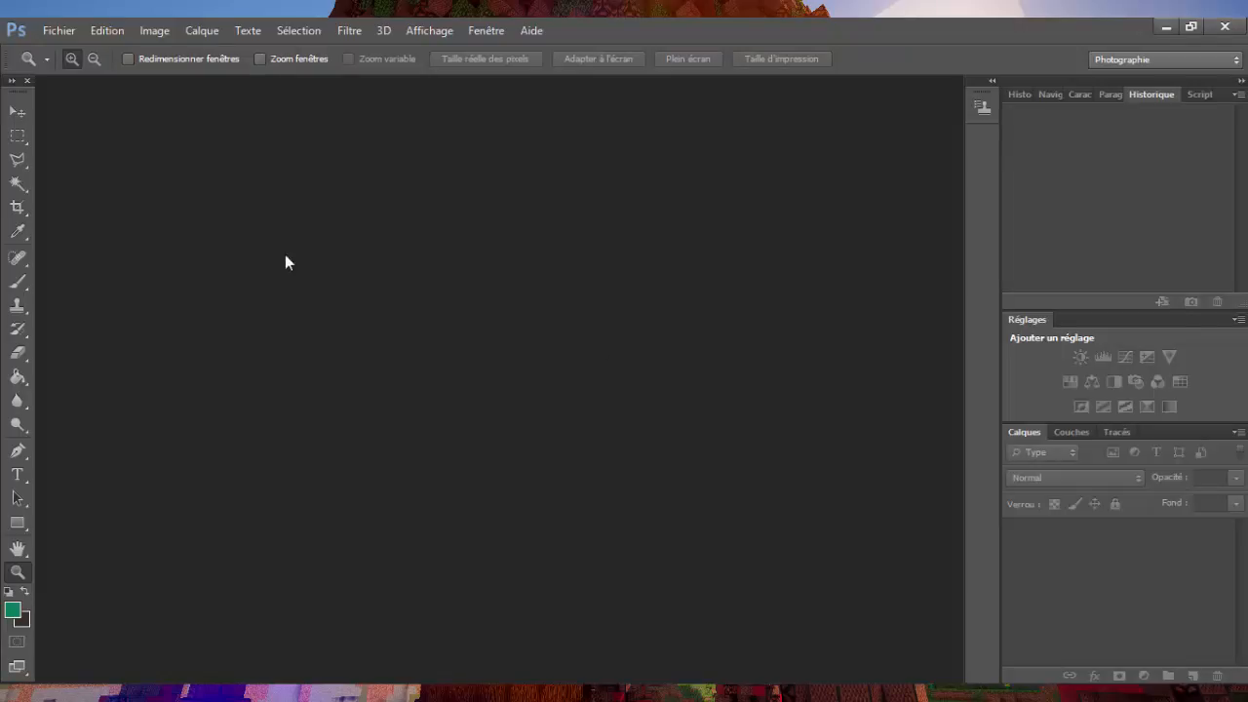
# Start a new document with a width of 1920 pixels and a height of 1080 pixels.
pyautogui.click(67, 30)
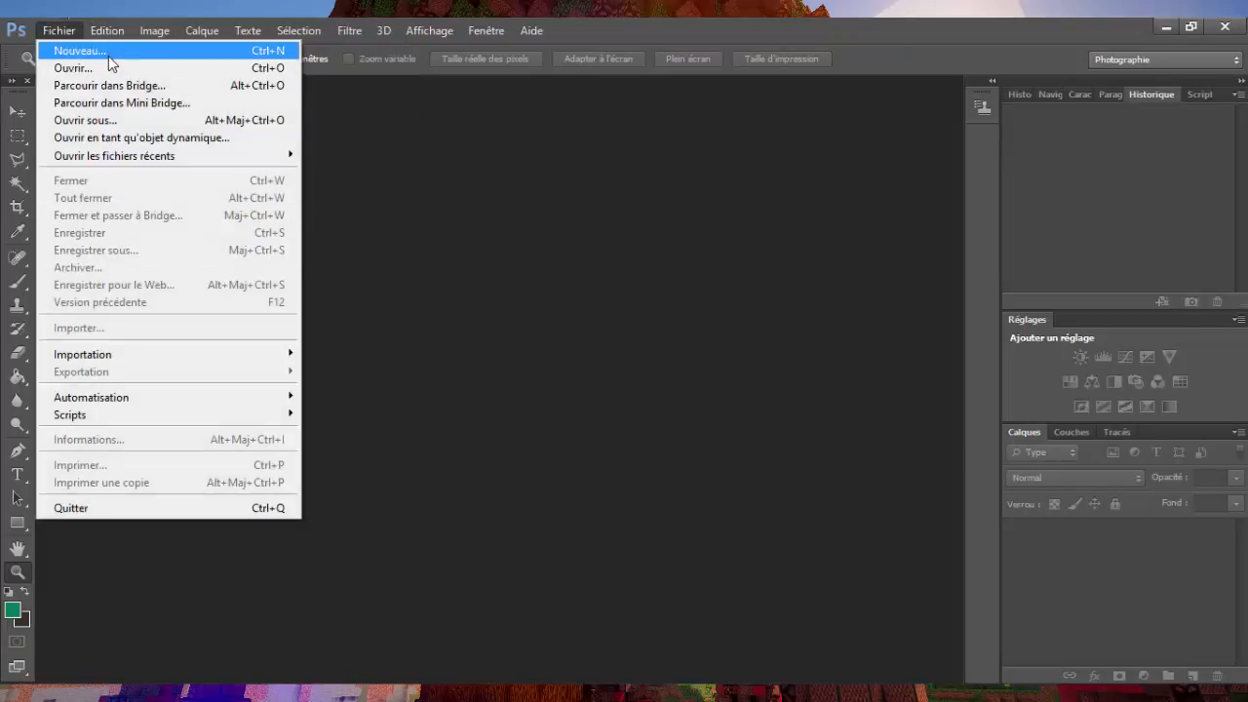
pyautogui.click(108, 52)
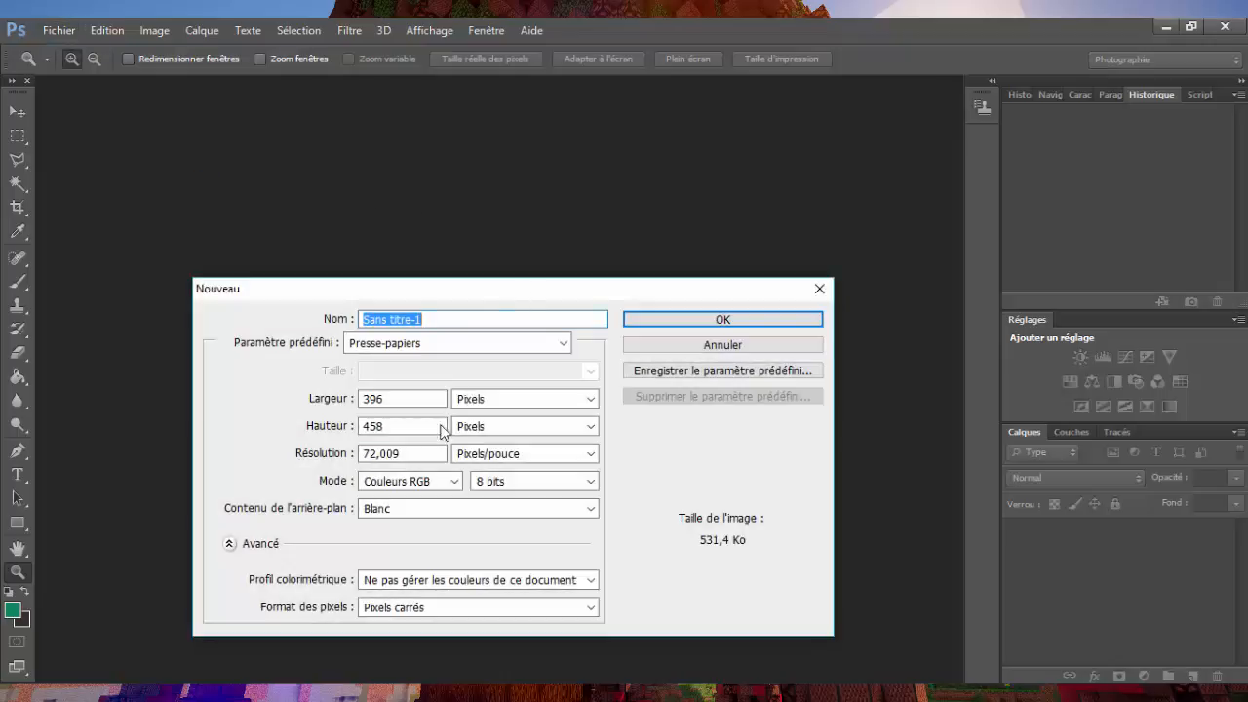
pyautogui.doubleClick(404, 398)
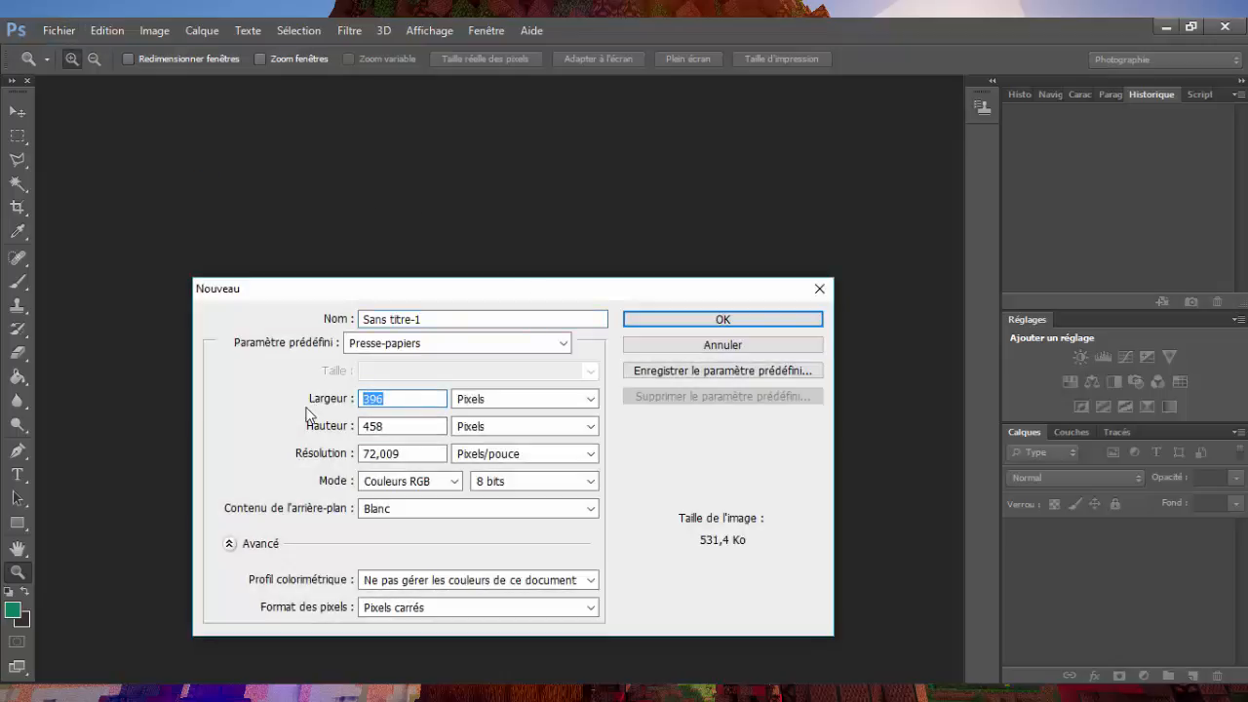
pyautogui.write('1920')
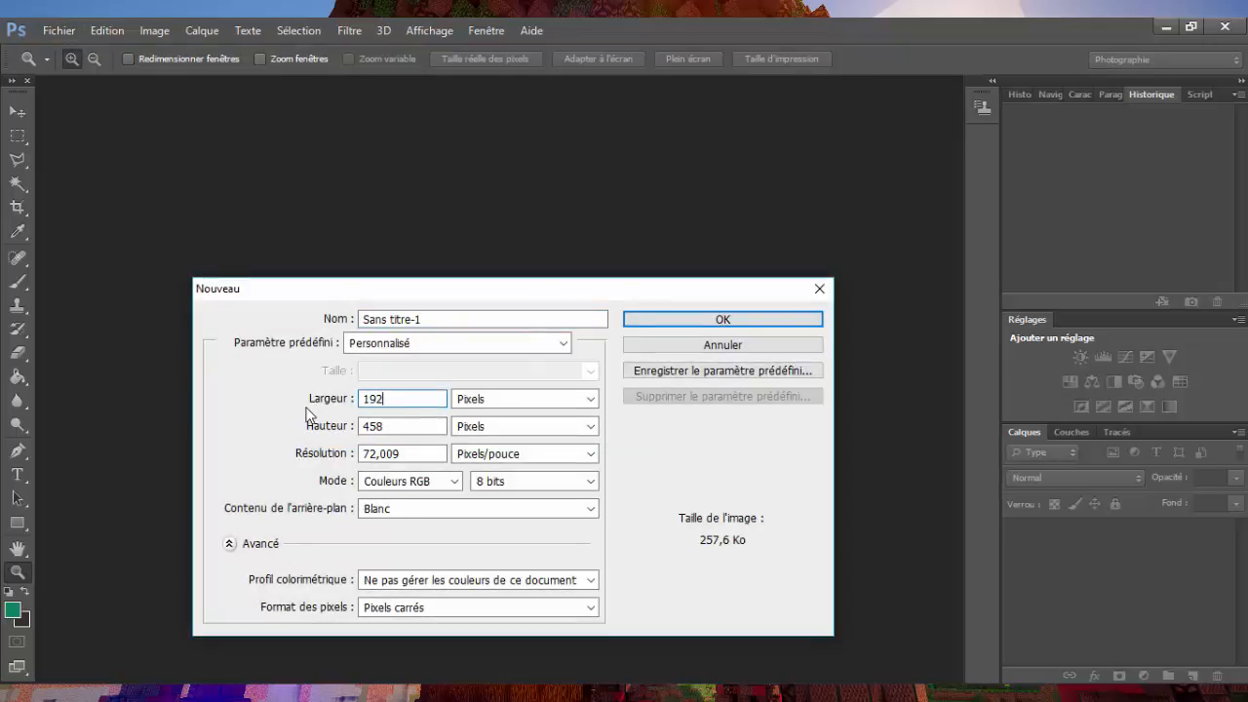
pyautogui.click(381, 426)
pyautogui.hotkey('ctrl', 'a')
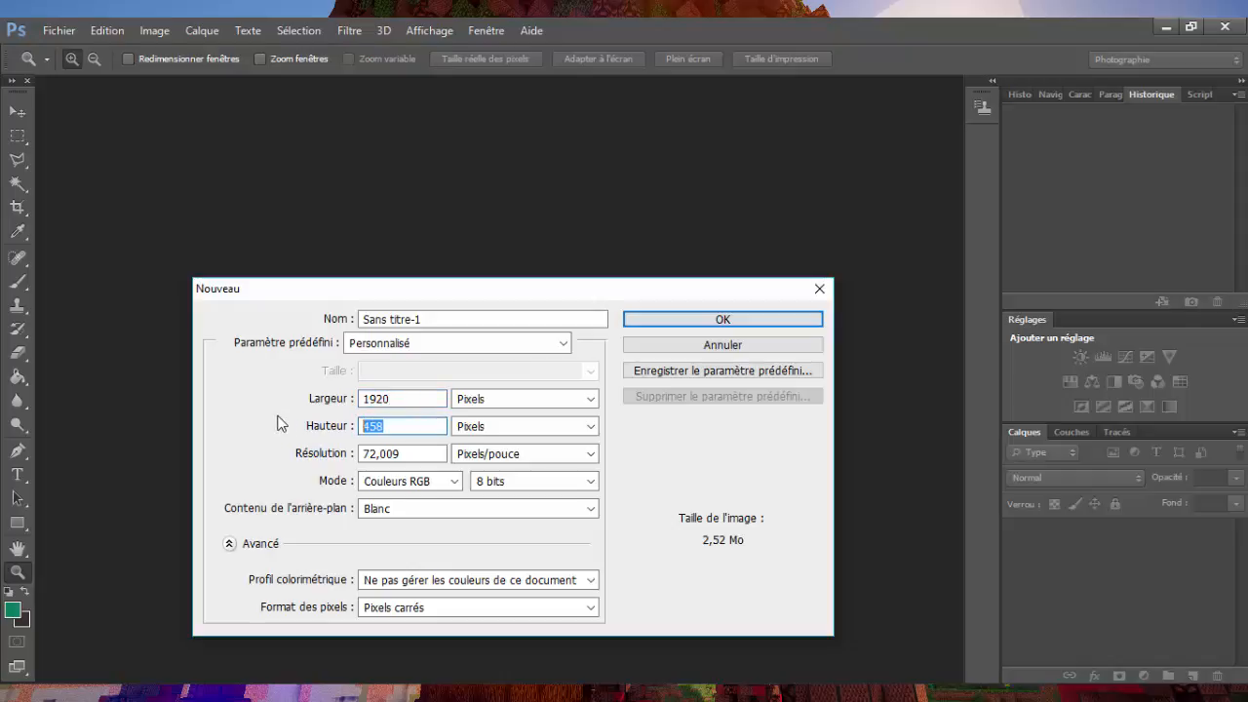
pyautogui.write('1080')
# Set the new document's background contents to transparent and create the document.
pyautogui.click(477, 580)
pyautogui.click(458, 580)
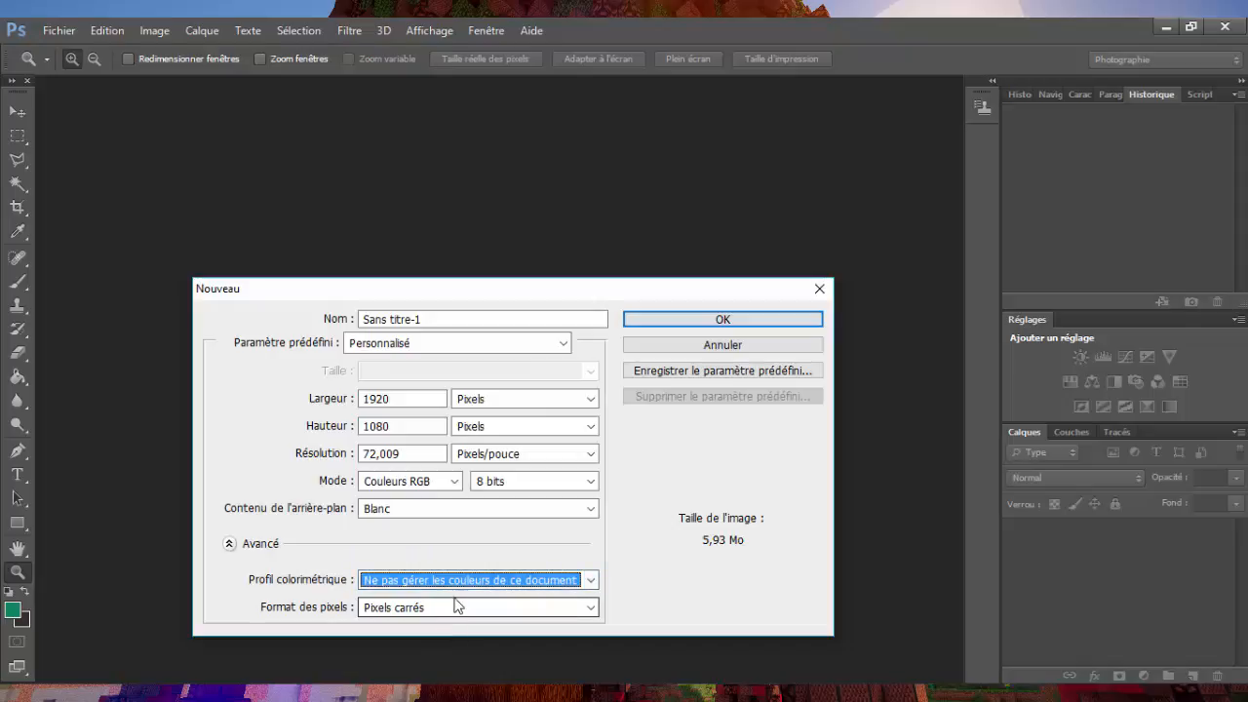
pyautogui.click(427, 485)
pyautogui.click(514, 515)
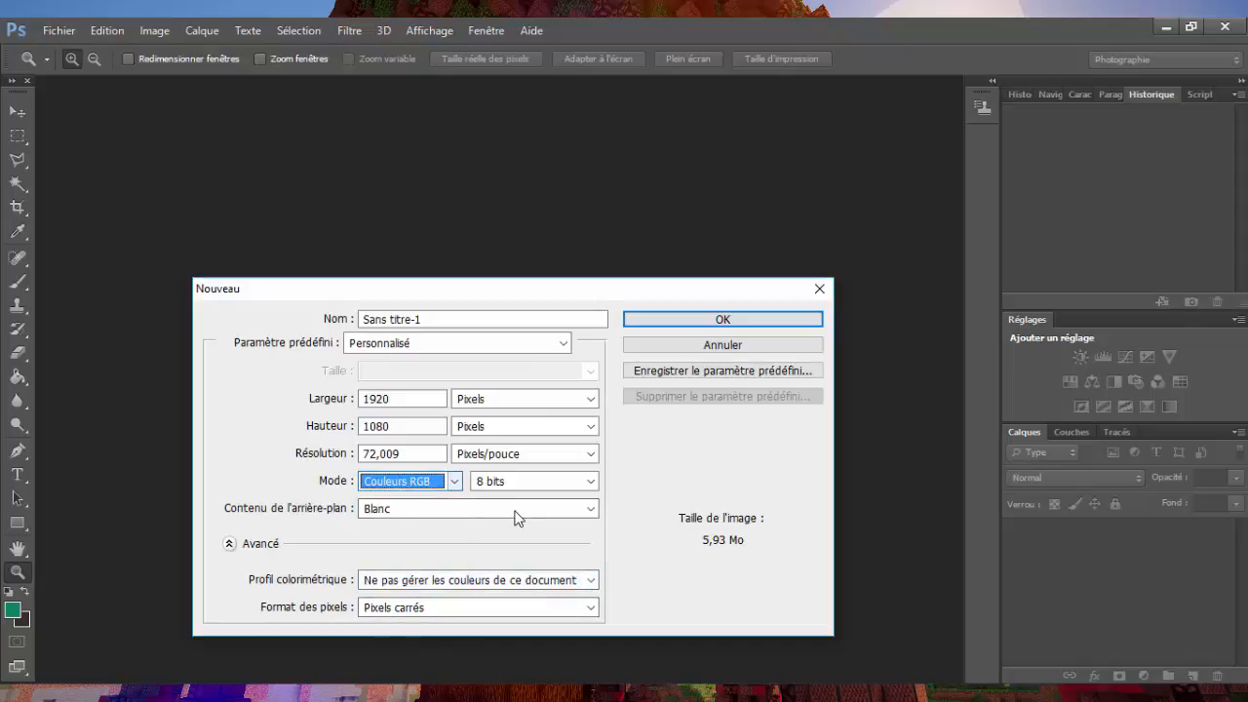
pyautogui.click(507, 511)
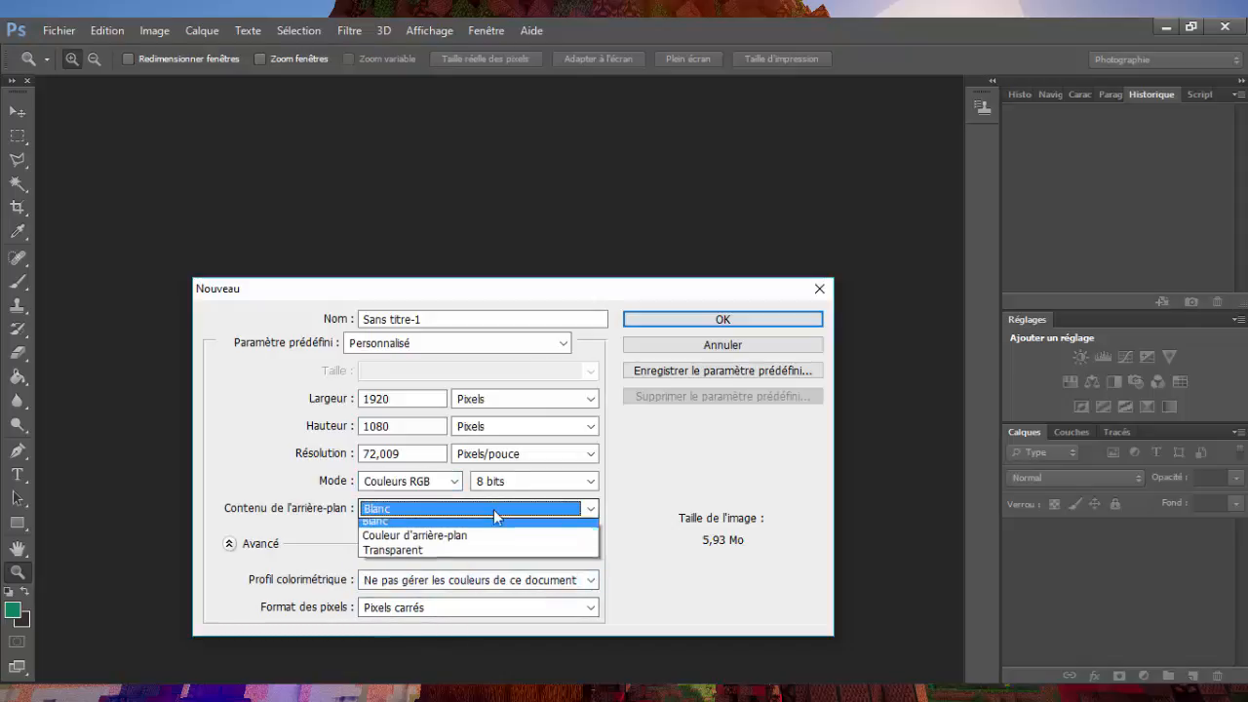
pyautogui.click(462, 557)
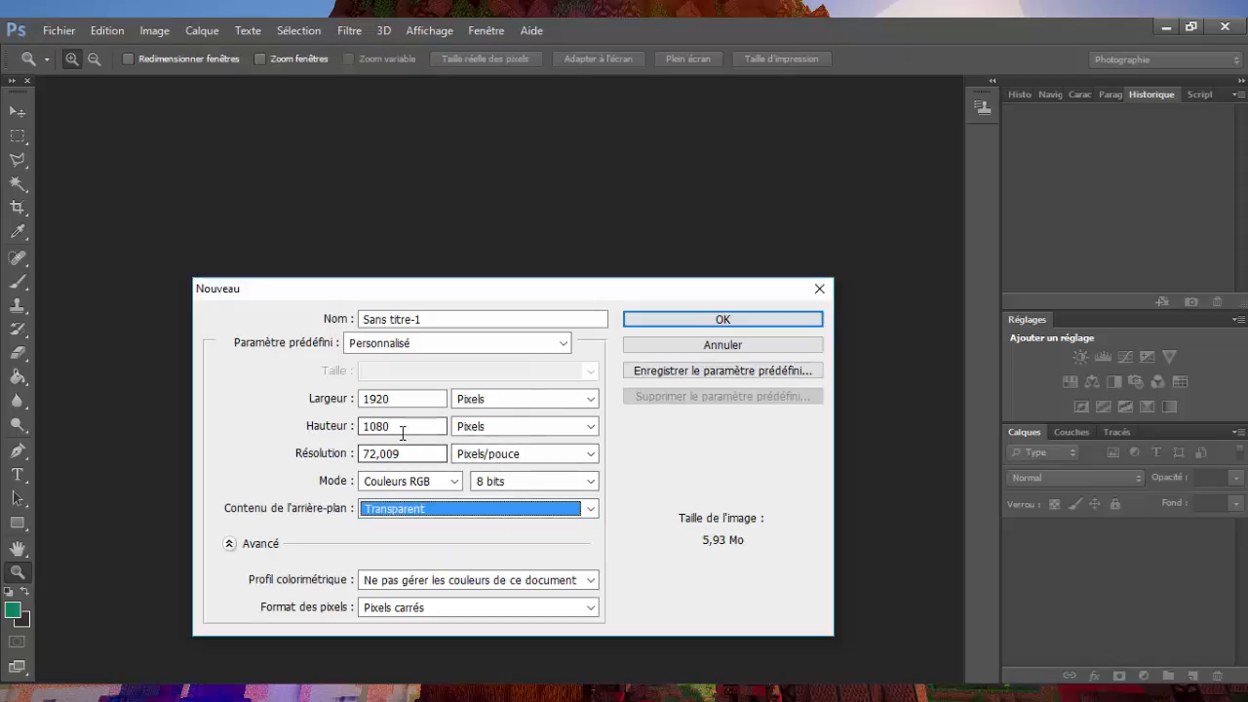
pyautogui.click(737, 320)
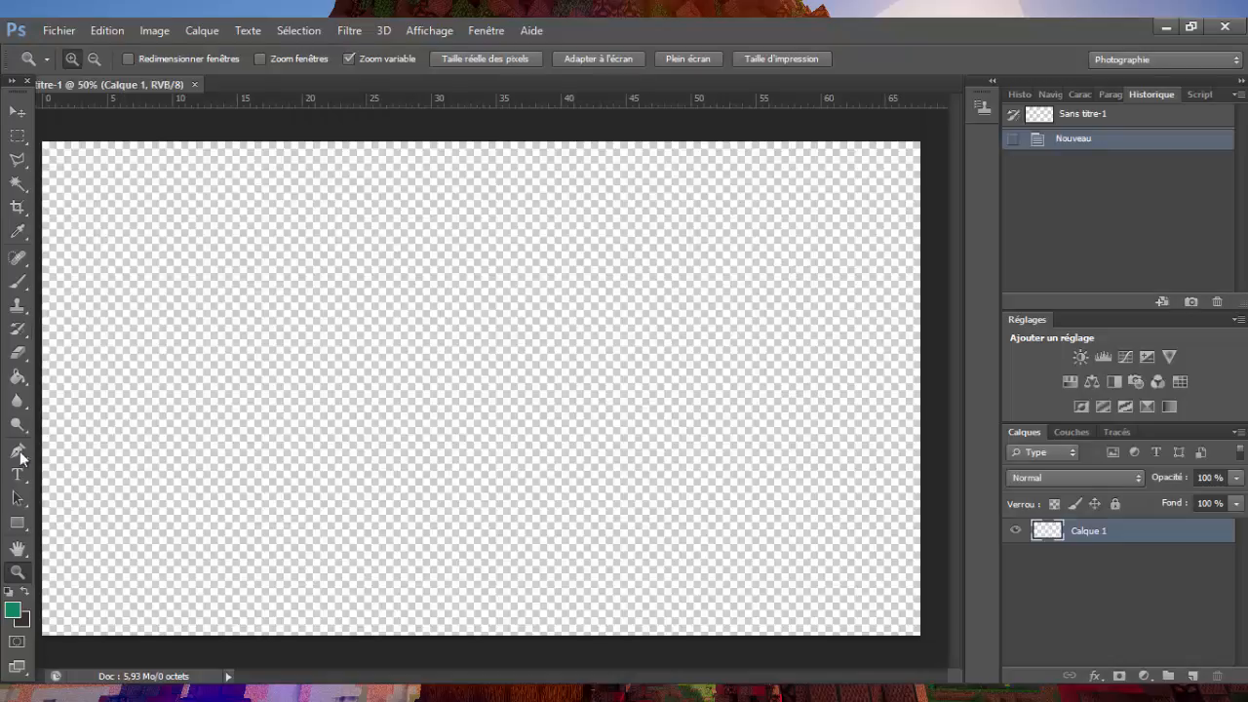
# Set the foreground colour to the bright green 00ffa1.
pyautogui.click(13, 608)
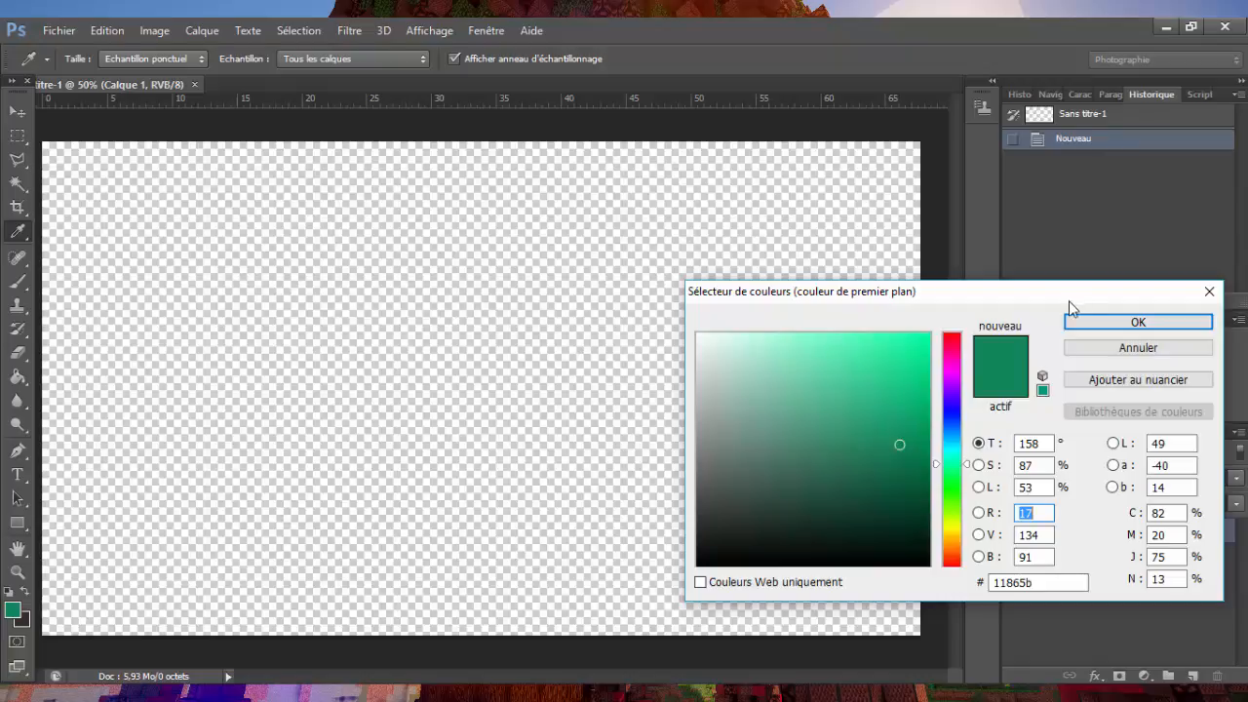
pyautogui.moveTo(902, 446); pyautogui.dragTo(930, 333)
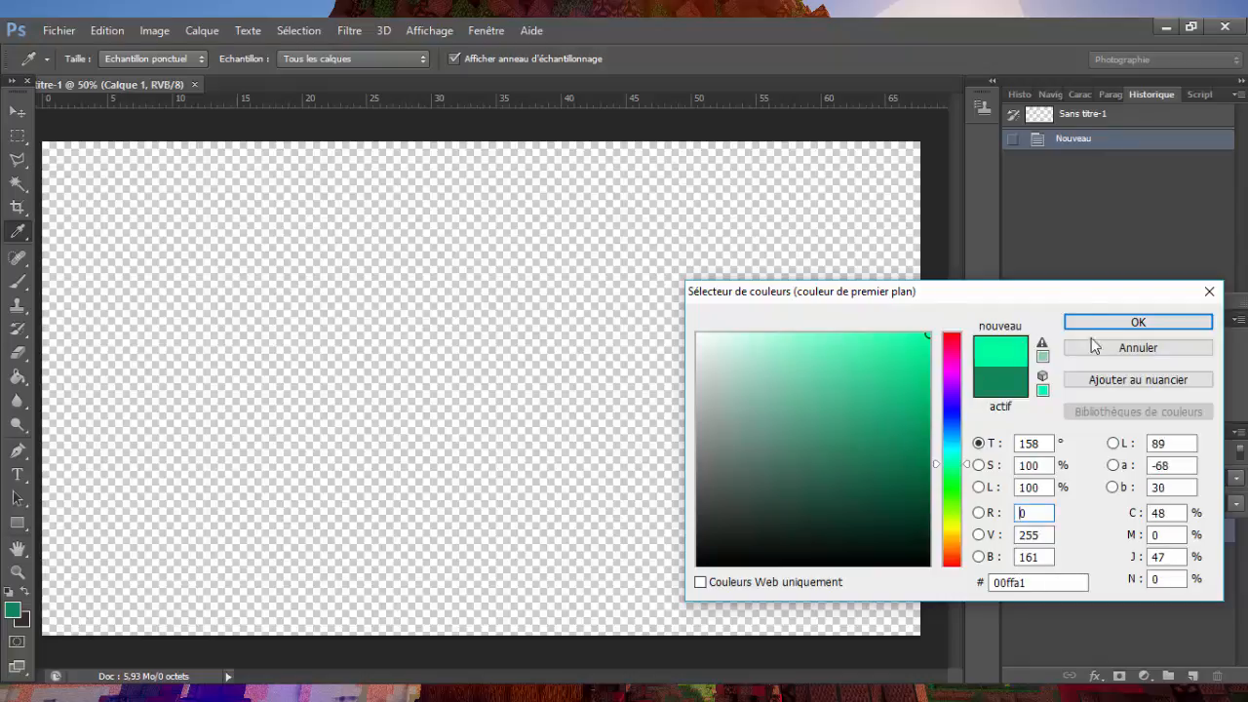
pyautogui.click(1131, 321)
pyautogui.press('z')
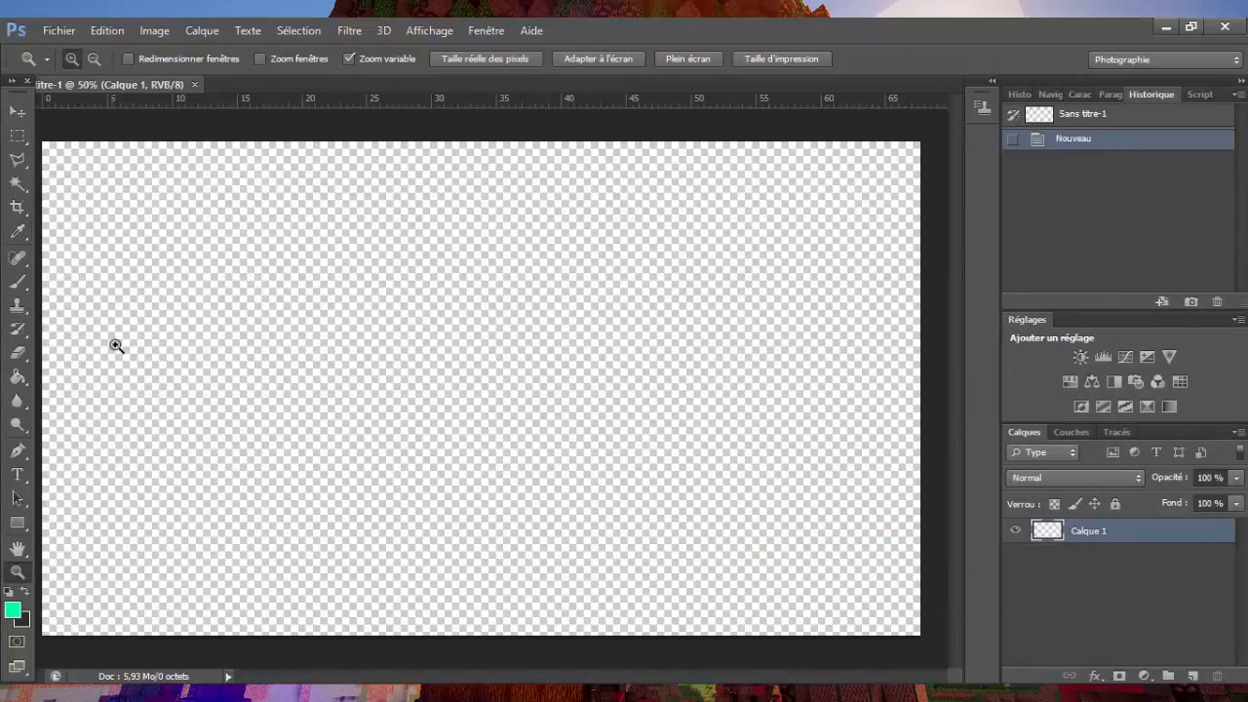
# Choose the Brush tool with a soft round 100 px tip at 0 % hardness and try one curved stroke, undoing it.
pyautogui.click(14, 284)
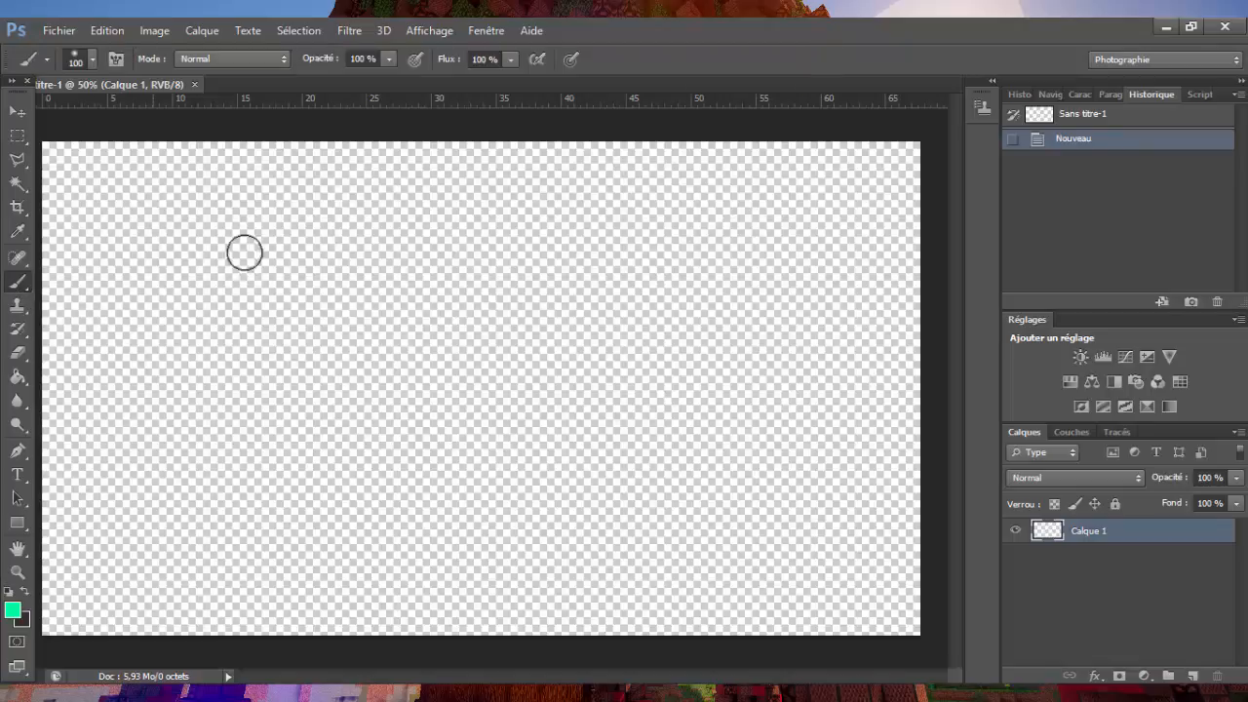
pyautogui.click(79, 61)
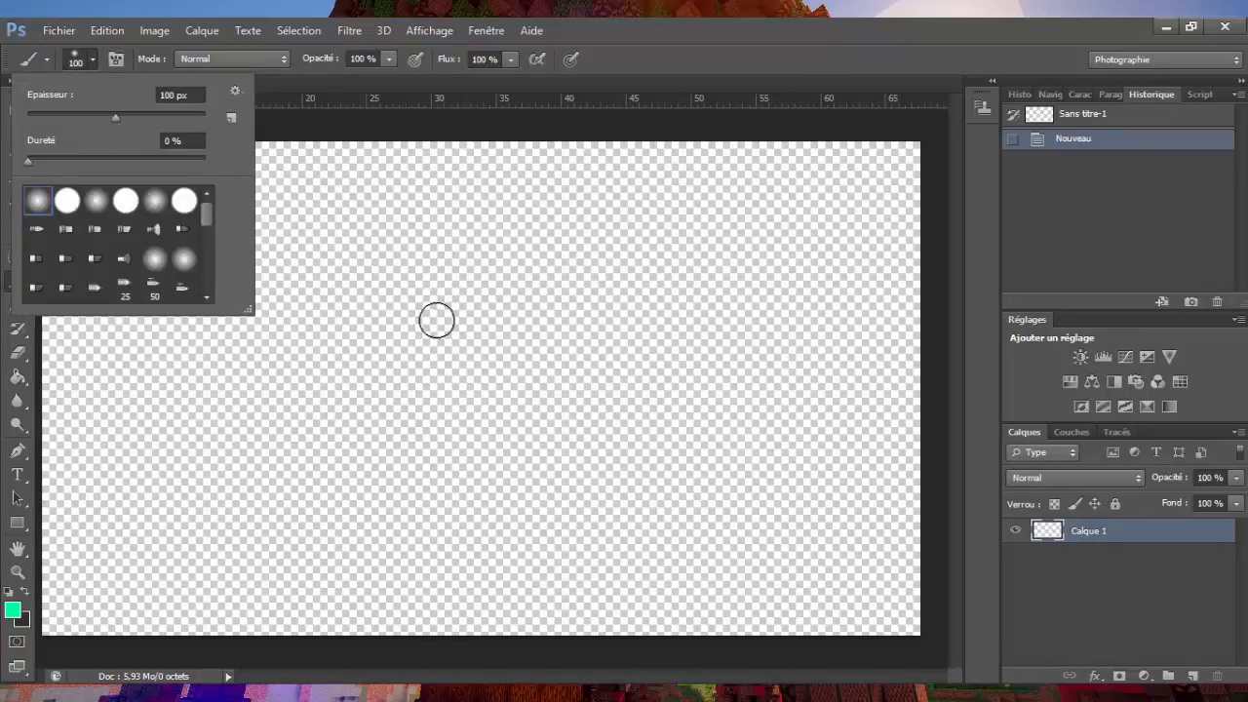
pyautogui.moveTo(443, 322); pyautogui.dragTo(221, 232)
pyautogui.hotkey('ctrl', 'z')
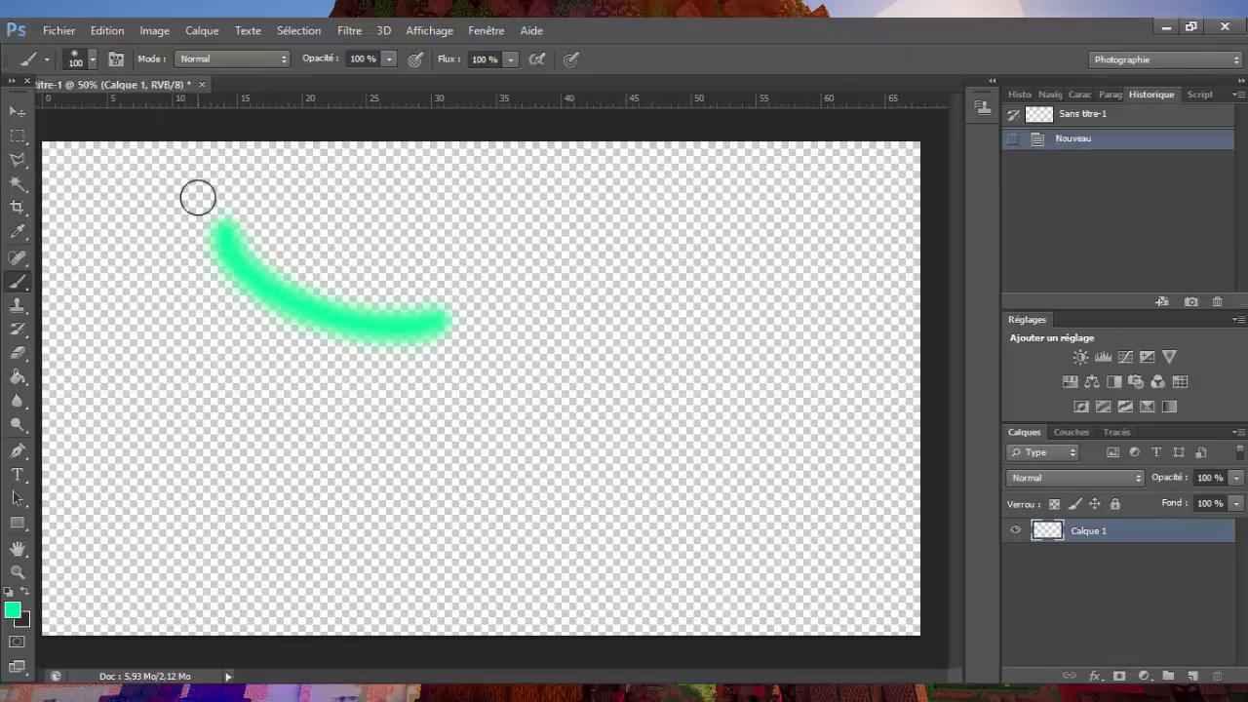
pyautogui.click(91, 61)
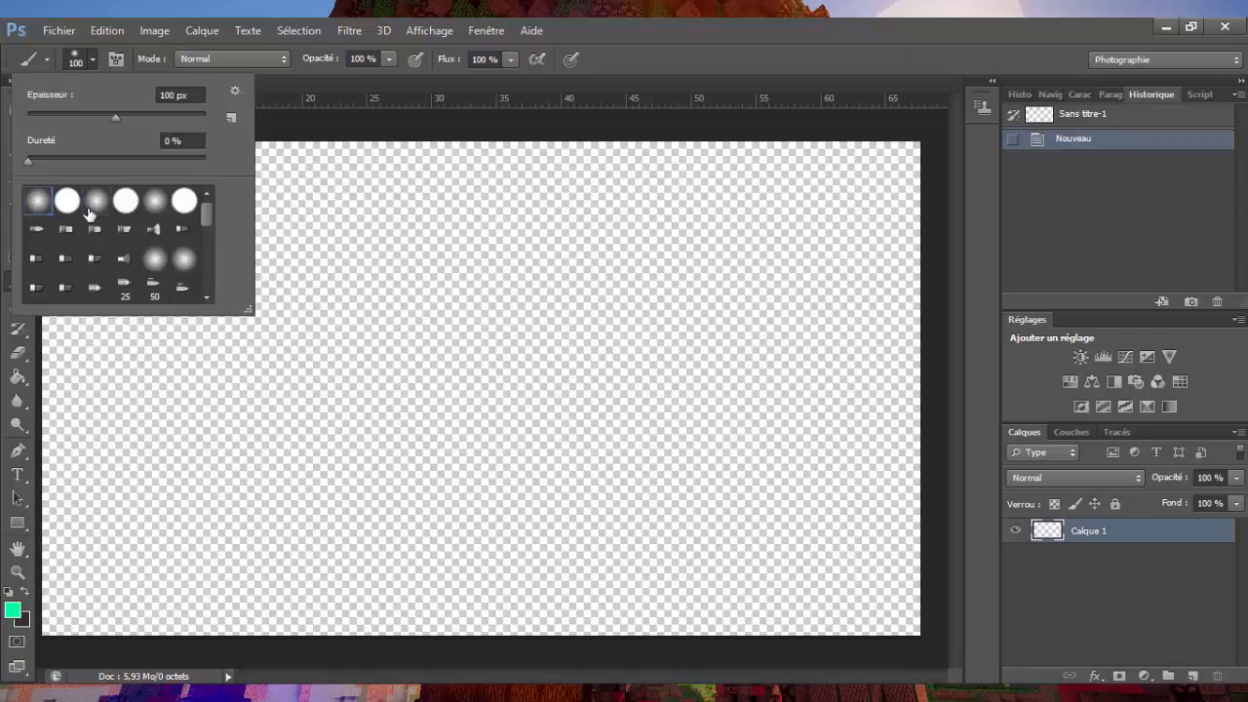
pyautogui.click(88, 211)
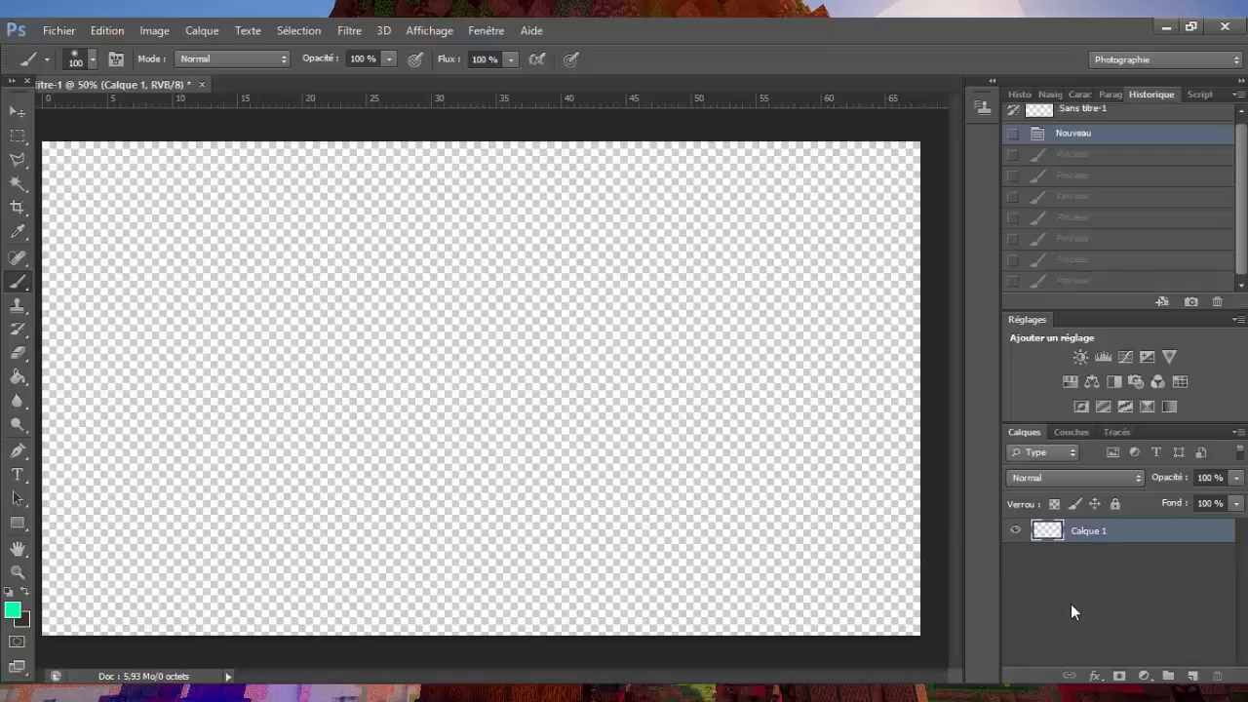
# Create a new layer above Calque 1 named Lueur, with the red colour label.
pyautogui.click(1072, 604)
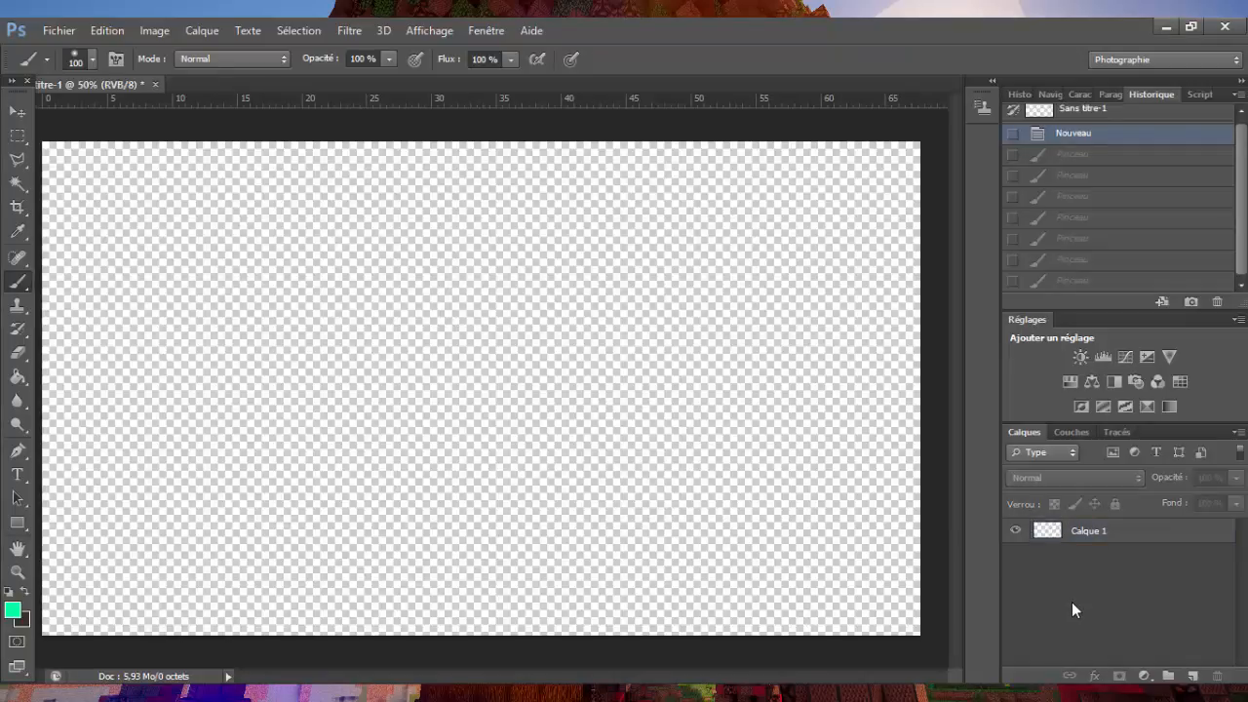
pyautogui.click(1086, 533)
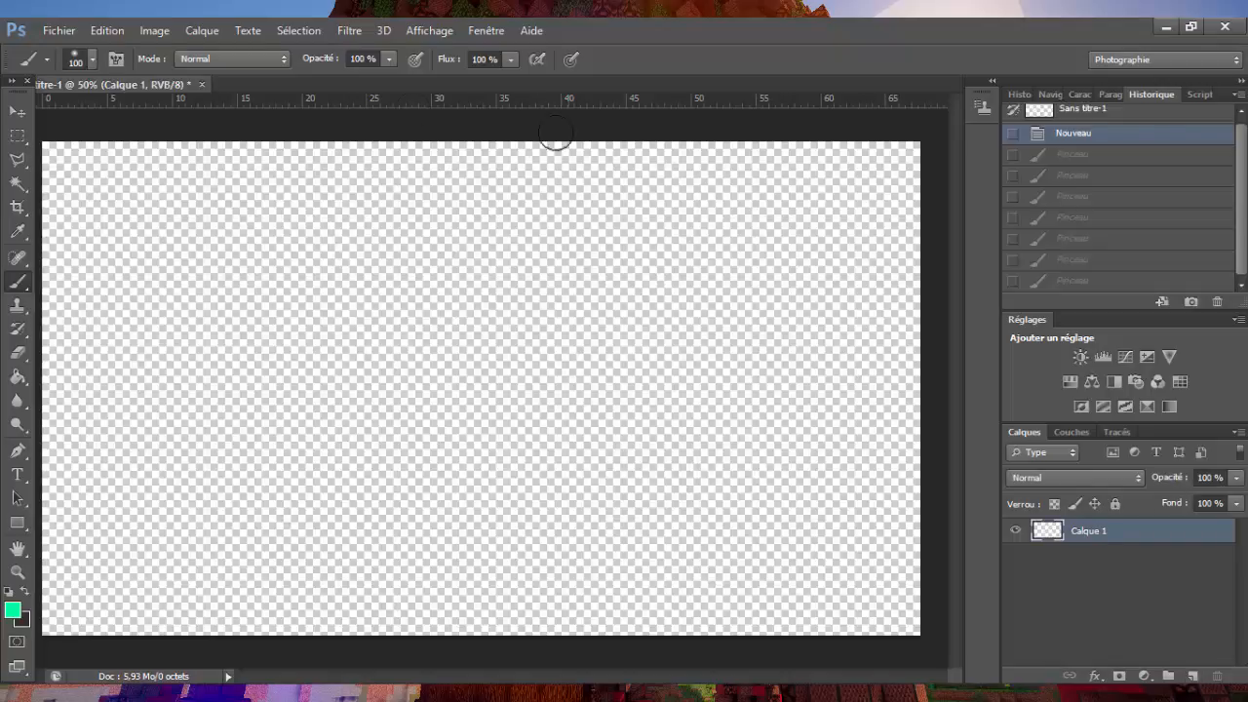
pyautogui.click(203, 27)
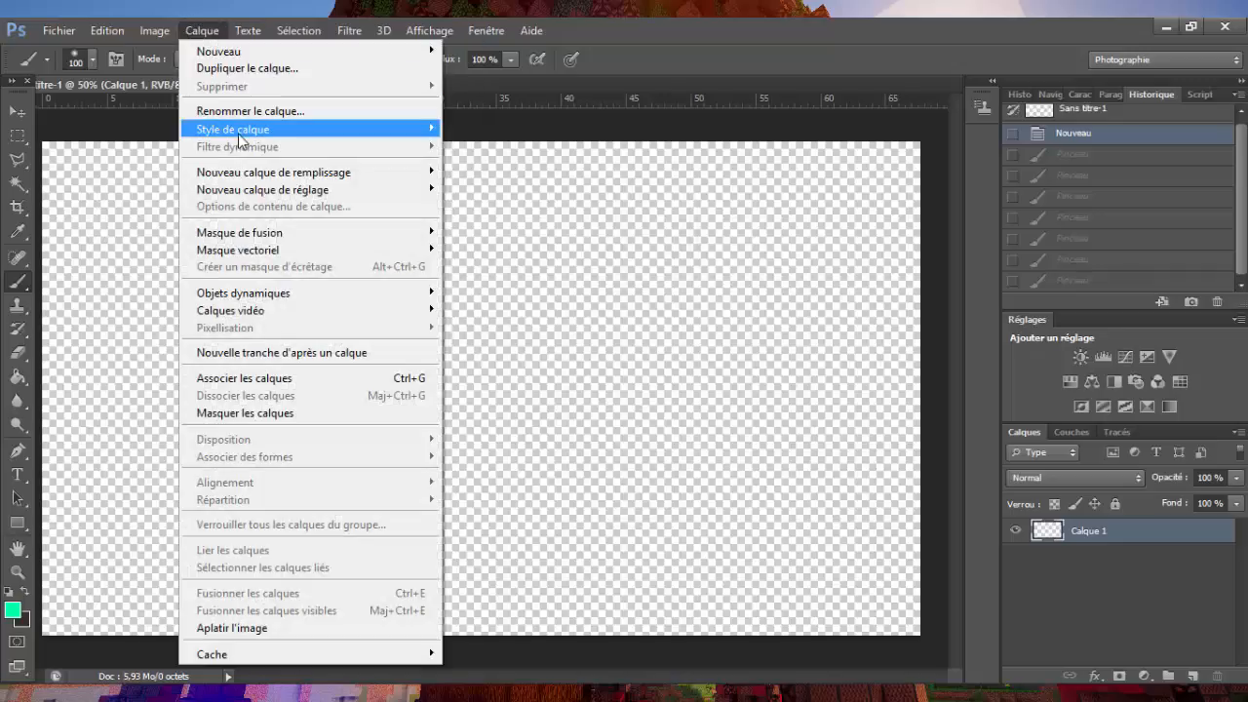
pyautogui.moveTo(285, 57)
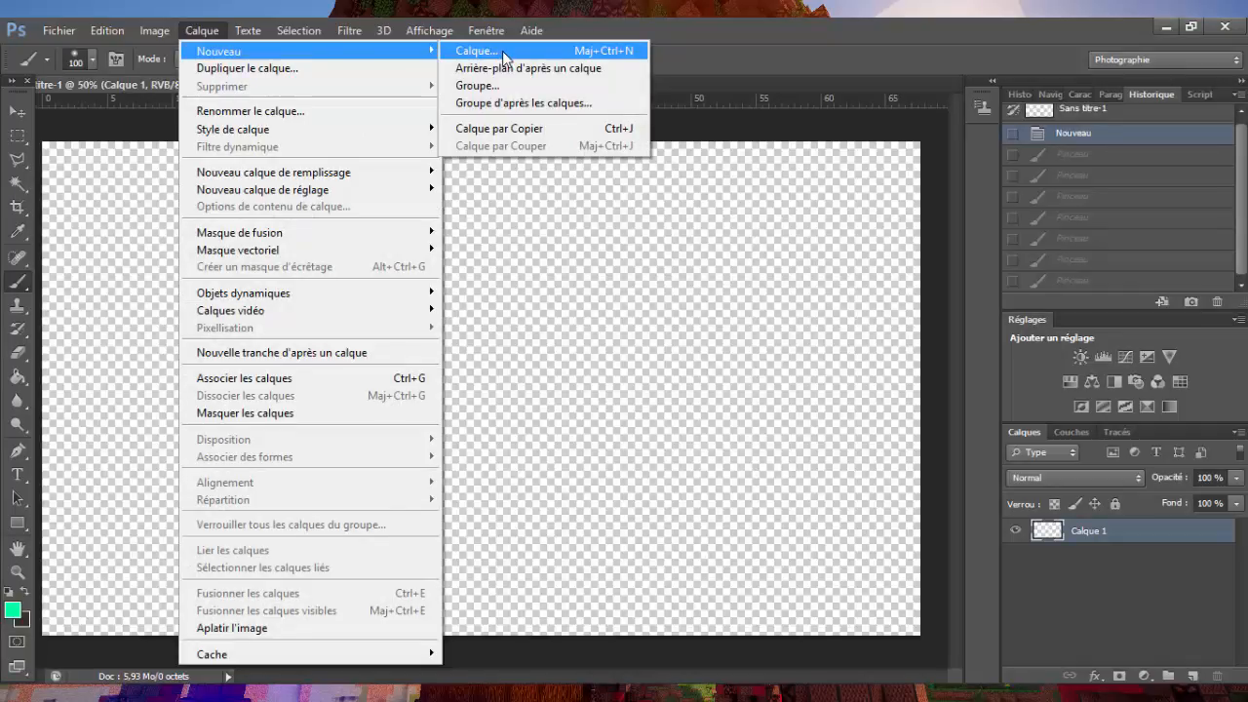
pyautogui.click(502, 49)
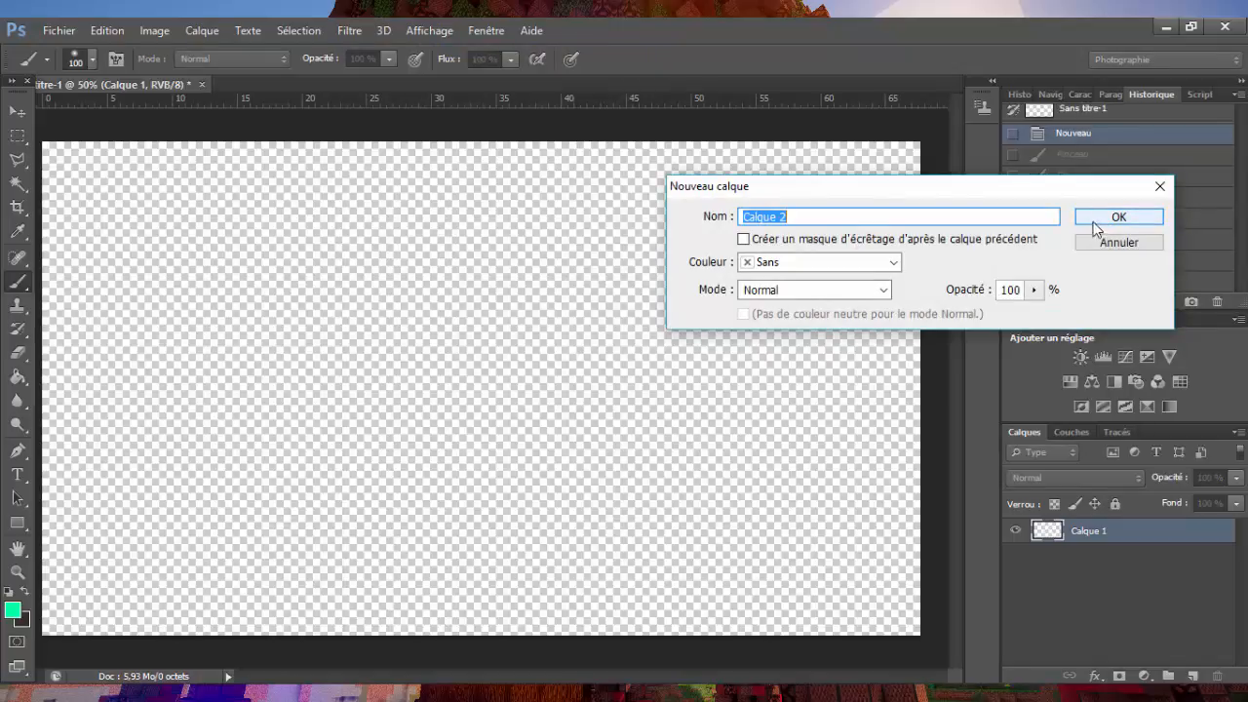
pyautogui.click(866, 262)
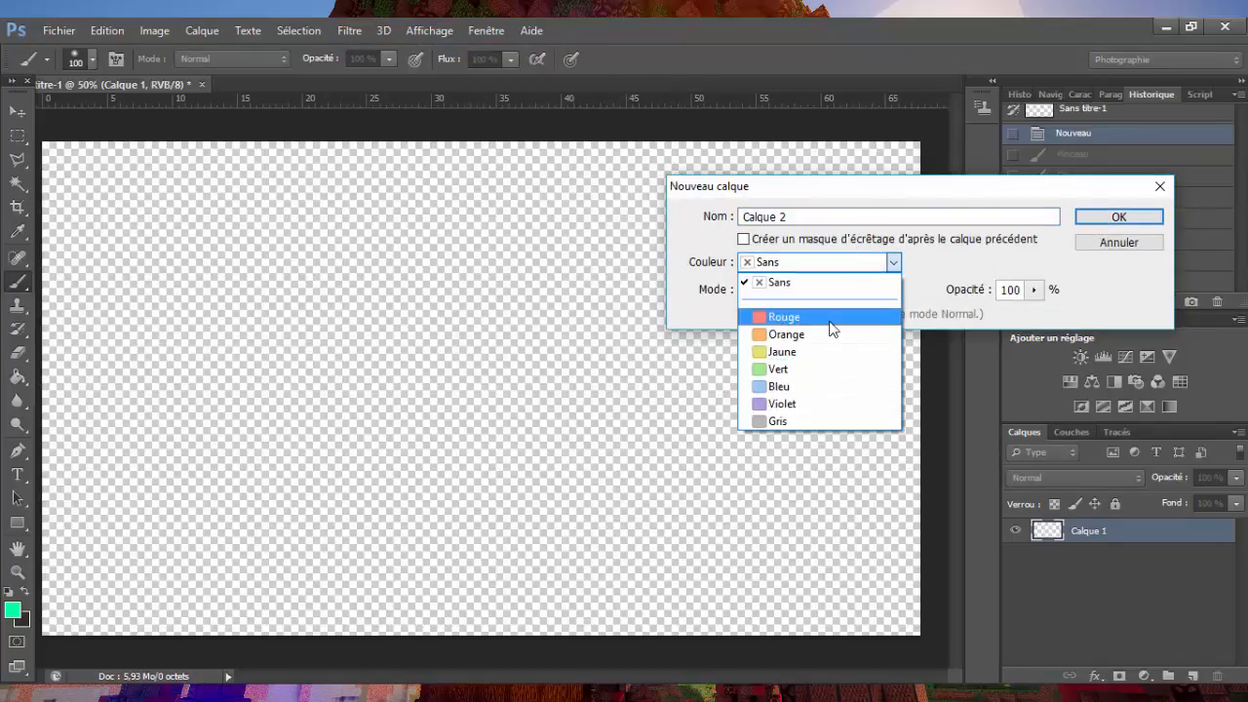
pyautogui.click(830, 320)
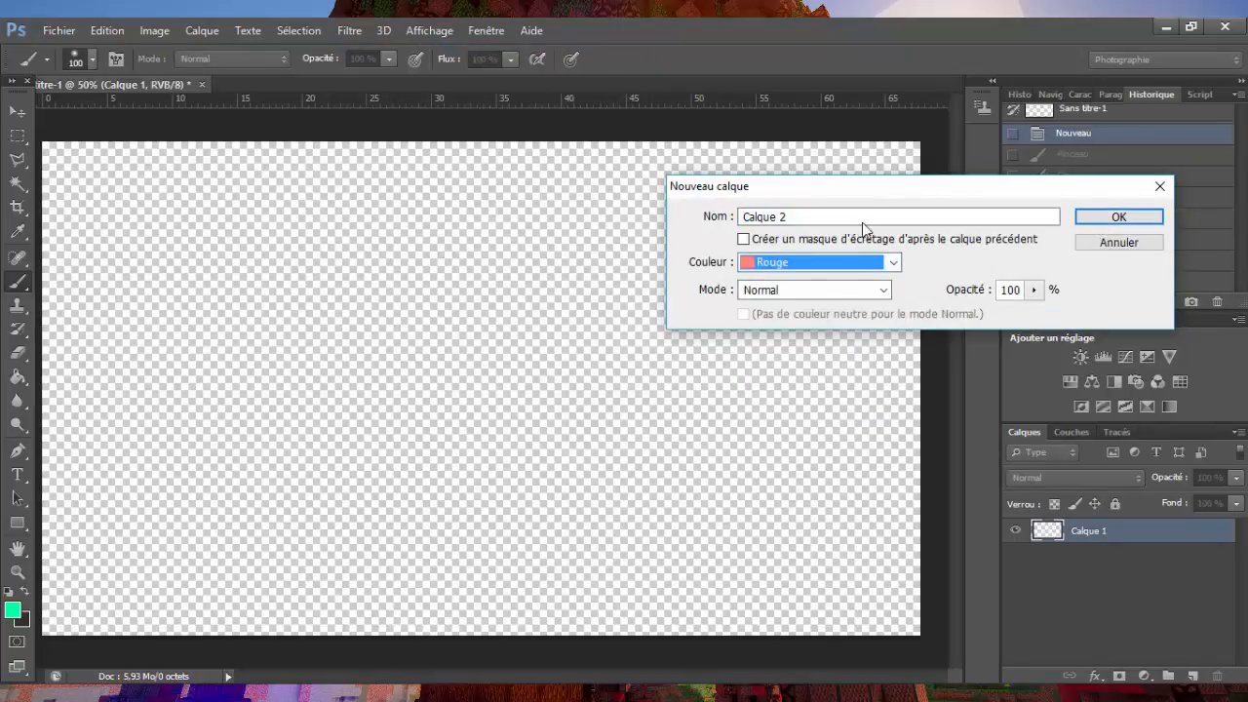
pyautogui.click(709, 213)
pyautogui.write('Lueur')
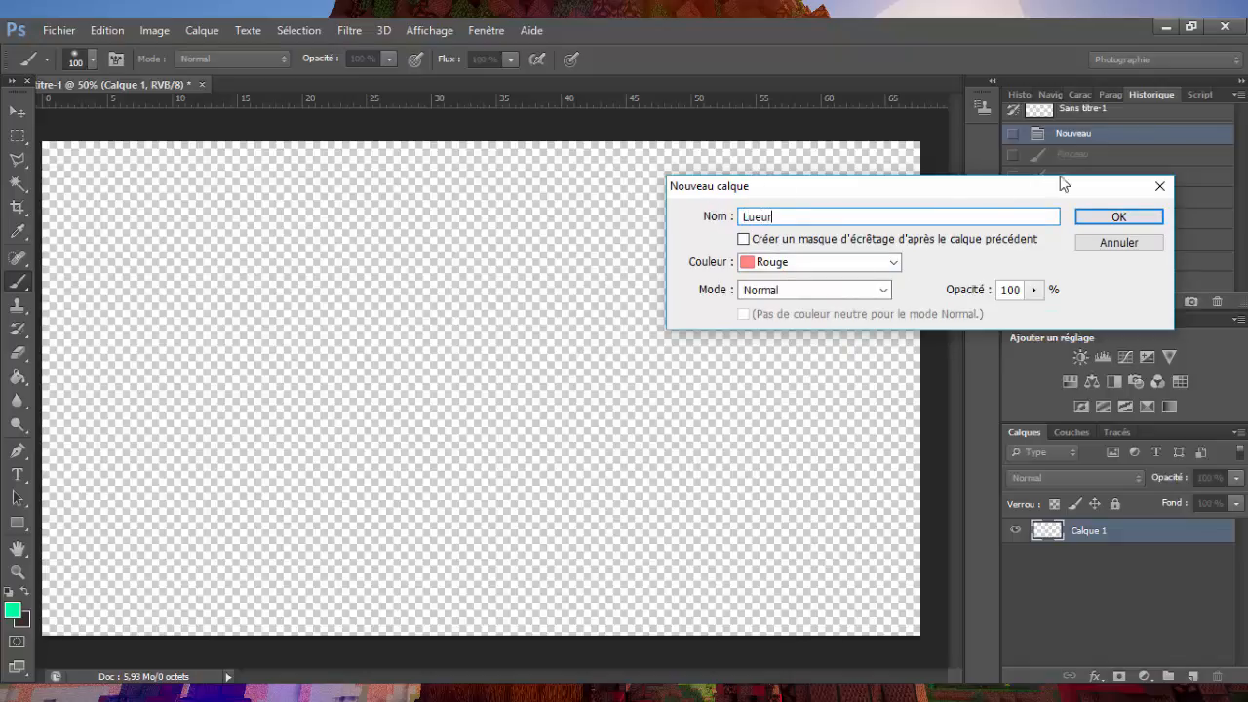
pyautogui.click(1095, 216)
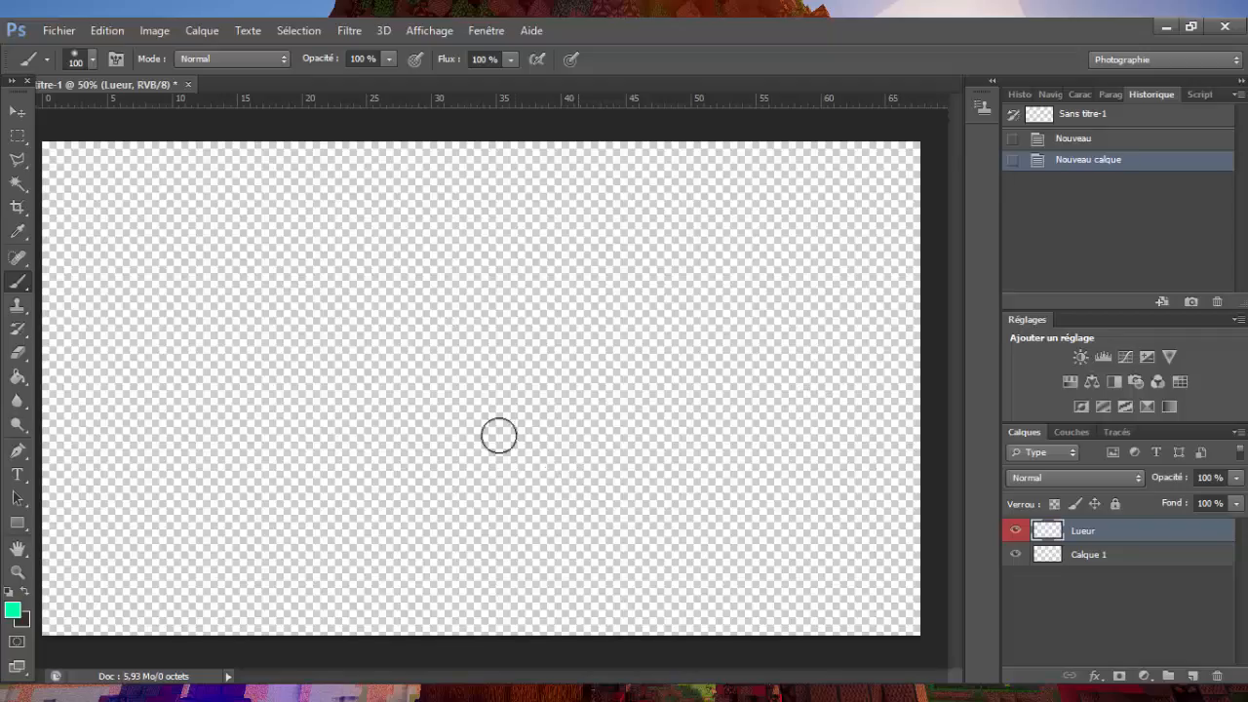
# Paint repeated green brush dabs on one spot near the canvas centre on the Lueur layer to build a dense glowing dot.
pyautogui.click(463, 349)
pyautogui.click(464, 349)
pyautogui.click(463, 349)
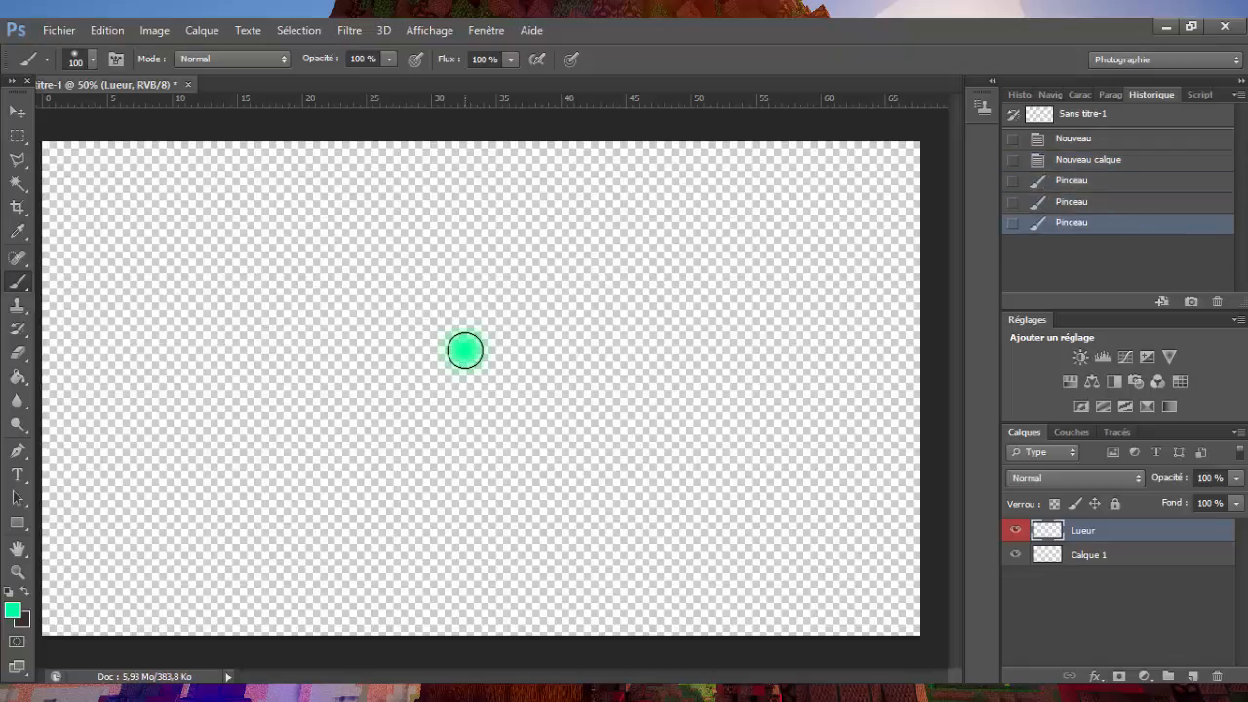
pyautogui.click(464, 349)
pyautogui.doubleClick(464, 349)
pyautogui.click(464, 349)
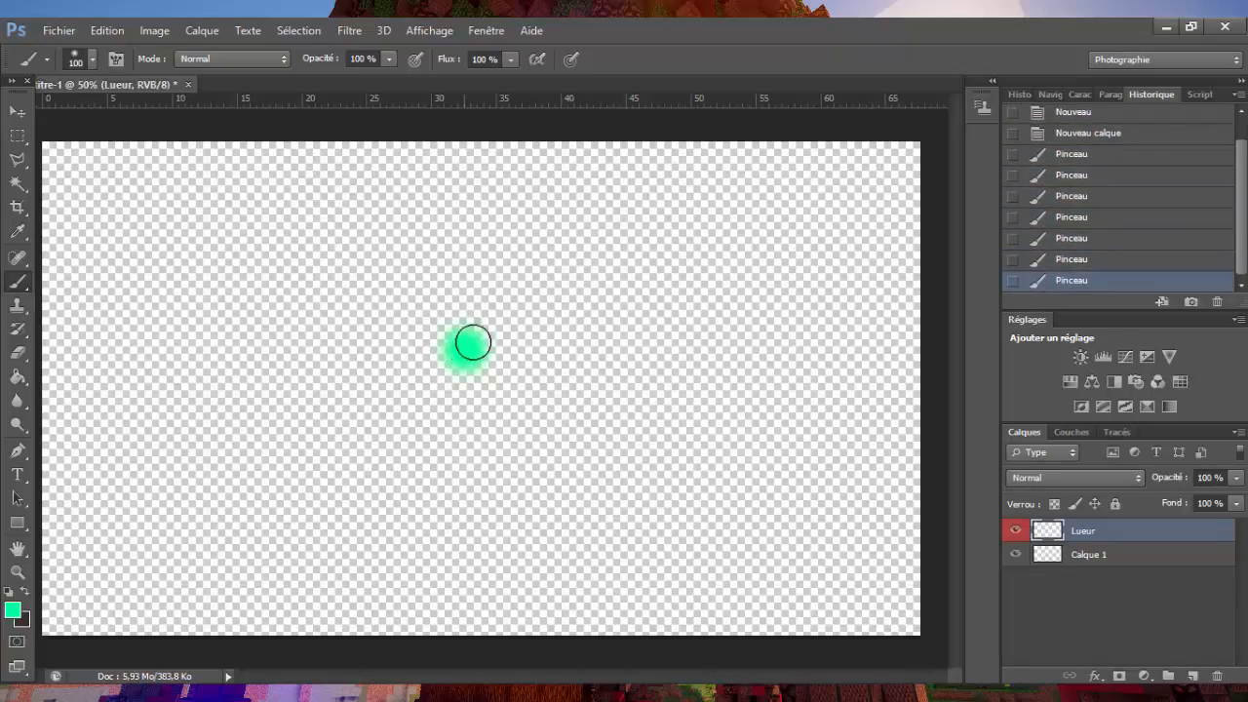
# Load the pixels of the Lueur layer as a selection.
pyautogui.rightClick(1046, 531)
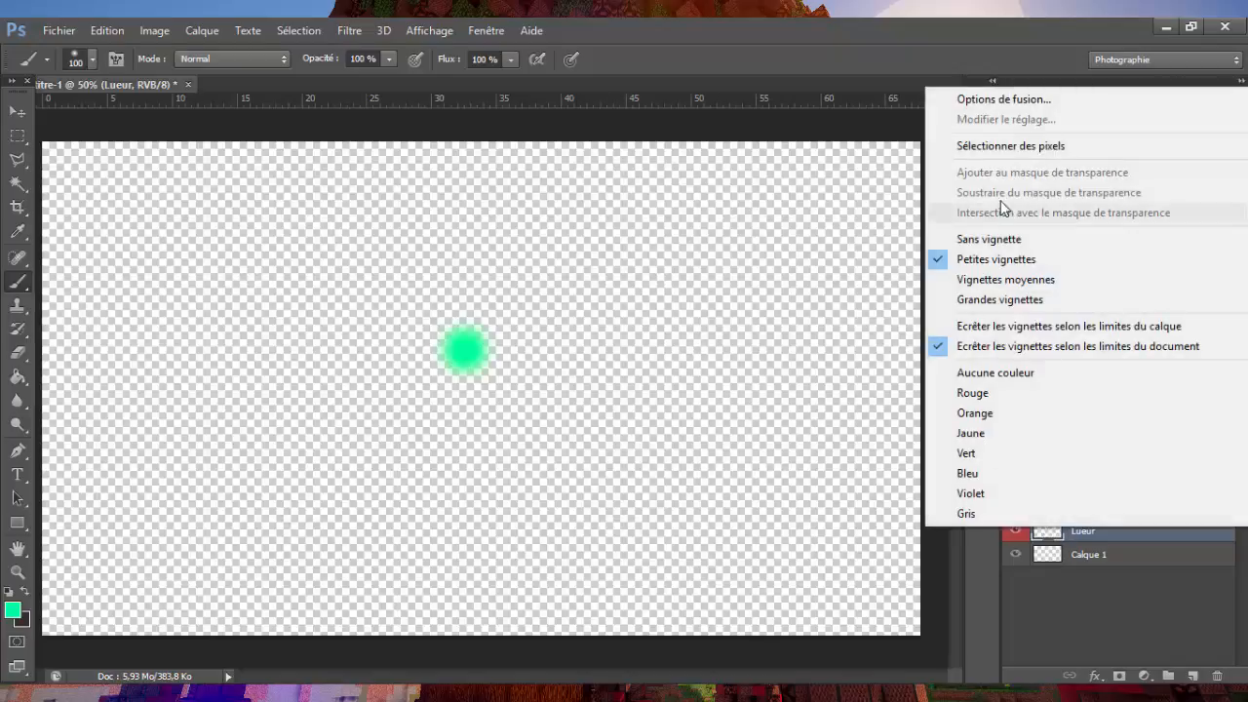
pyautogui.click(1026, 147)
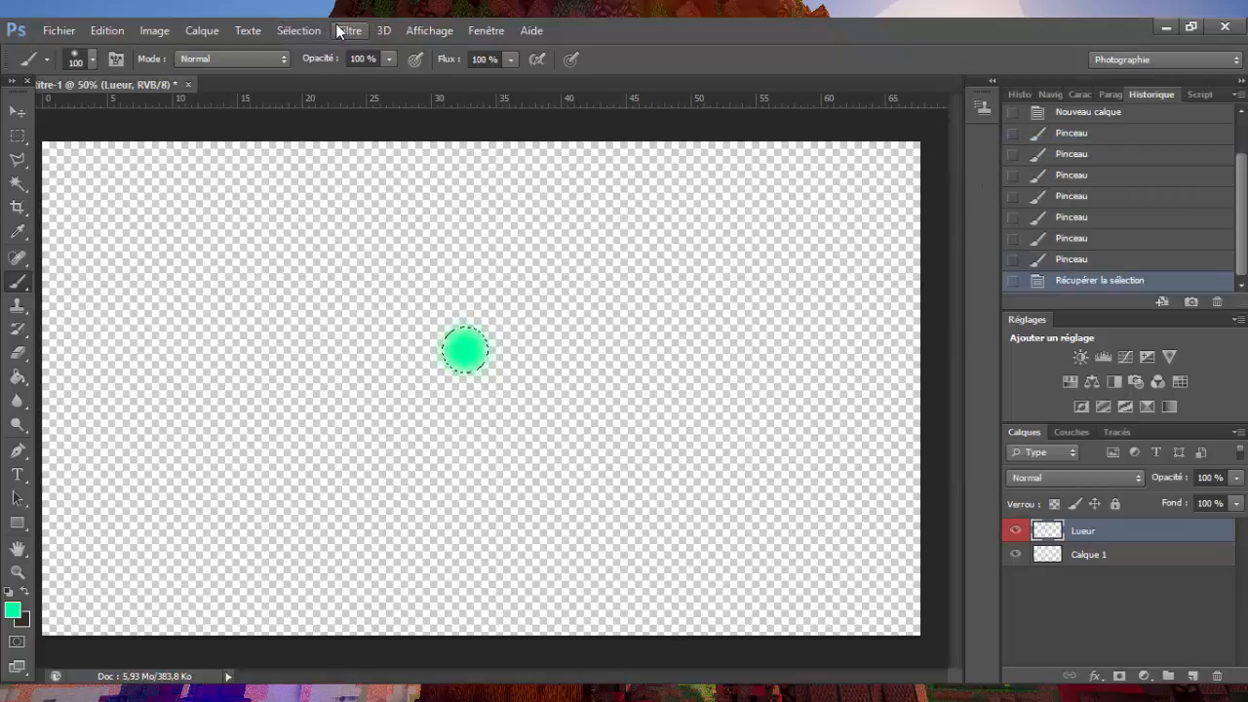
# Contract the selection around the green dot by 15 pixels.
pyautogui.click(301, 28)
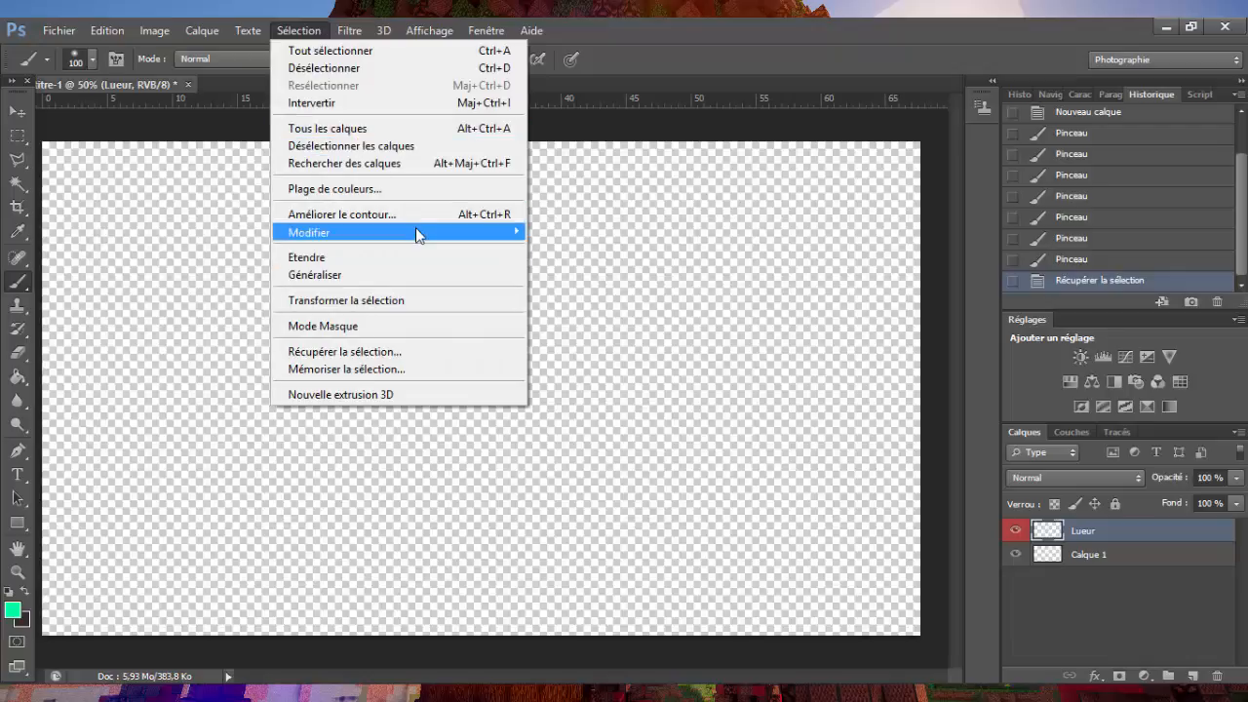
pyautogui.moveTo(423, 235)
pyautogui.click(583, 284)
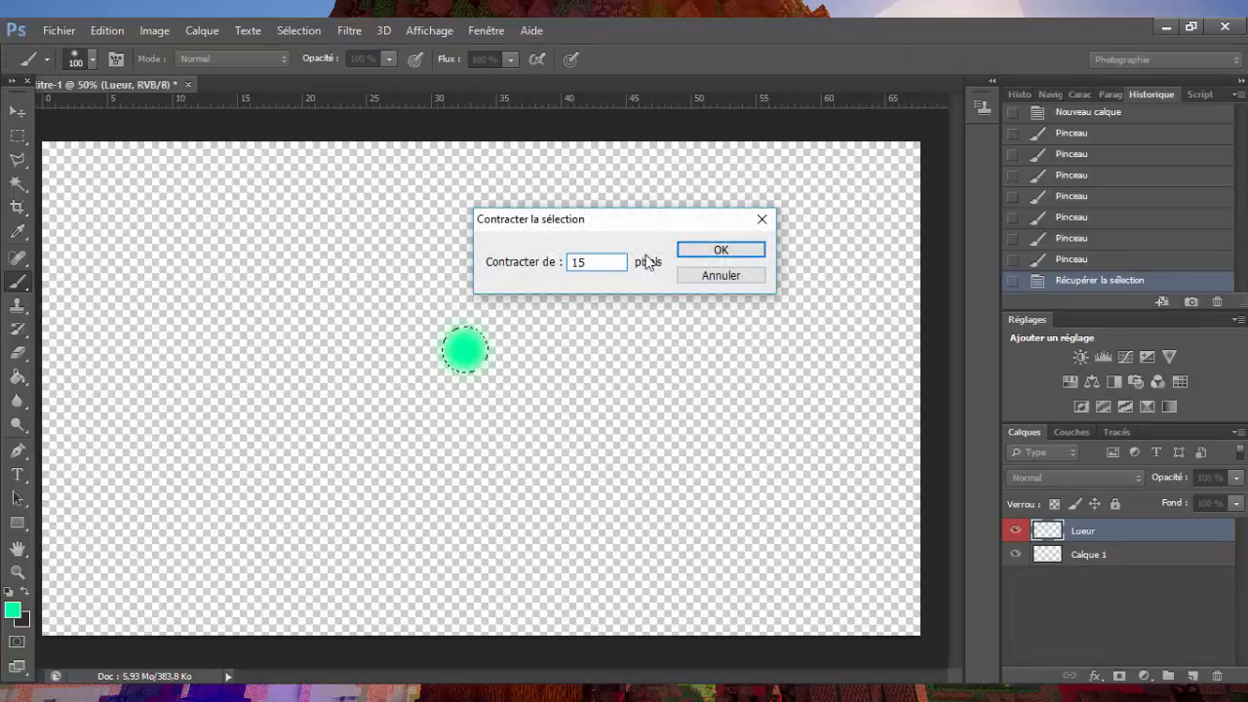
pyautogui.click(703, 249)
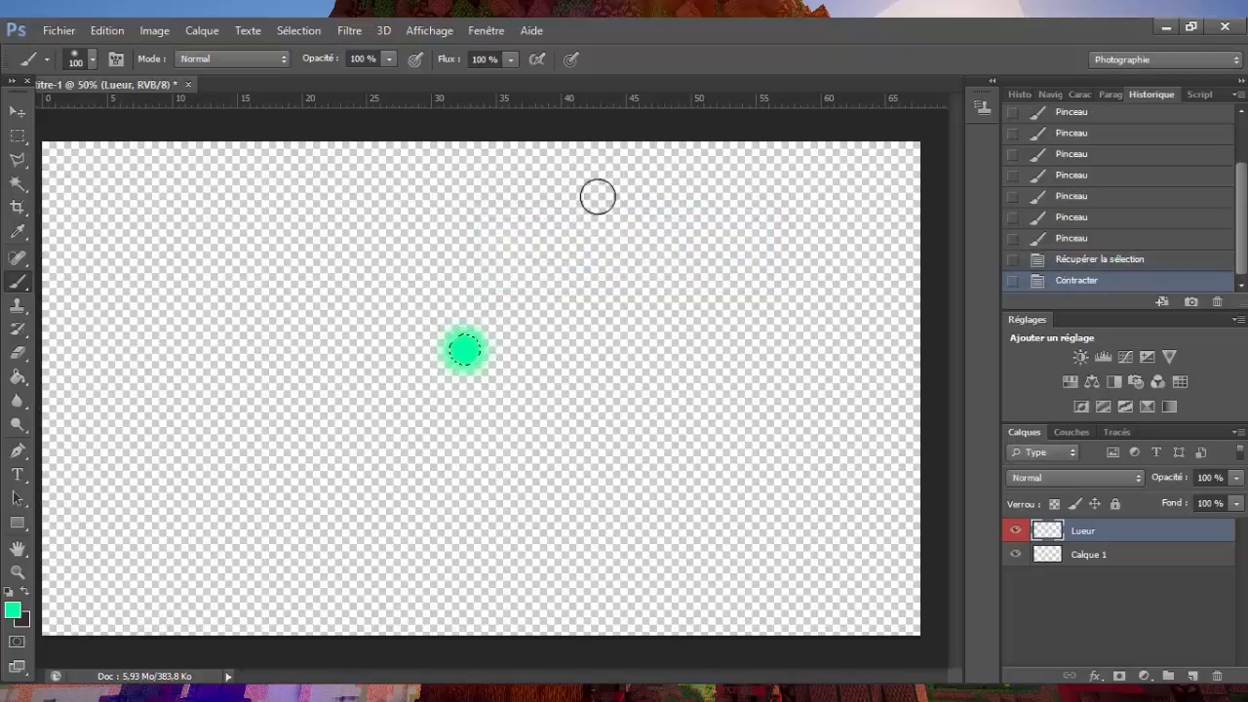
# Paint a white (#ffffff) core inside the contracted selection on the Lueur layer and deselect it.
pyautogui.click(16, 612)
pyautogui.moveTo(846, 356); pyautogui.dragTo(666, 295)
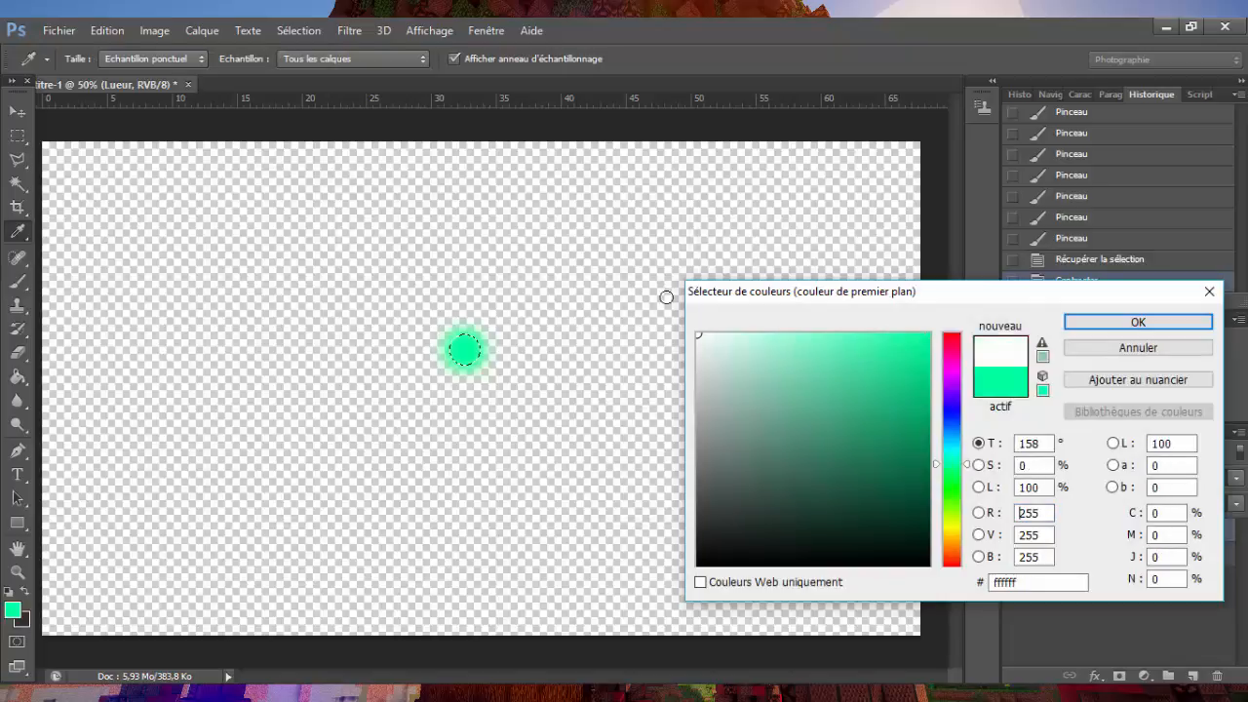
pyautogui.click(1107, 327)
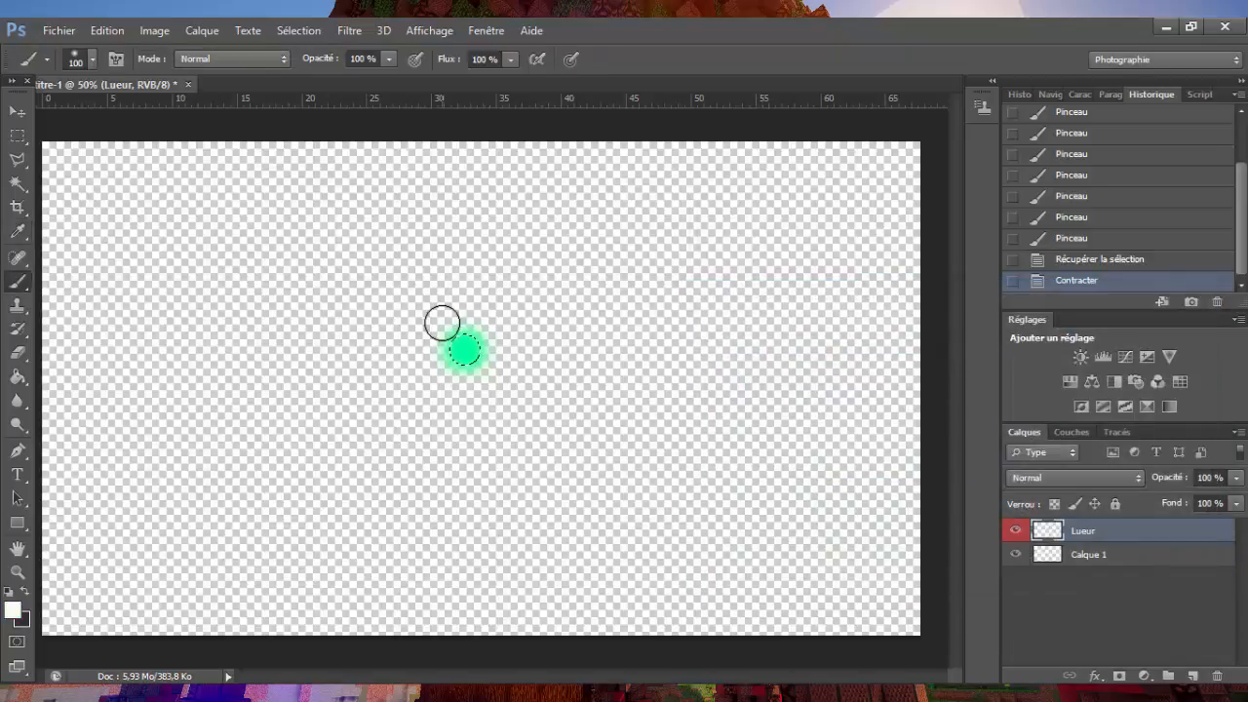
pyautogui.moveTo(465, 351)
pyautogui.mouseDown()
pyautogui.moveTo(458, 316)
pyautogui.moveTo(447, 405)
pyautogui.moveTo(496, 350)
pyautogui.moveTo(476, 339)
pyautogui.moveTo(467, 364)
pyautogui.moveTo(483, 355)
pyautogui.moveTo(447, 336)
pyautogui.moveTo(478, 347)
pyautogui.mouseUp()
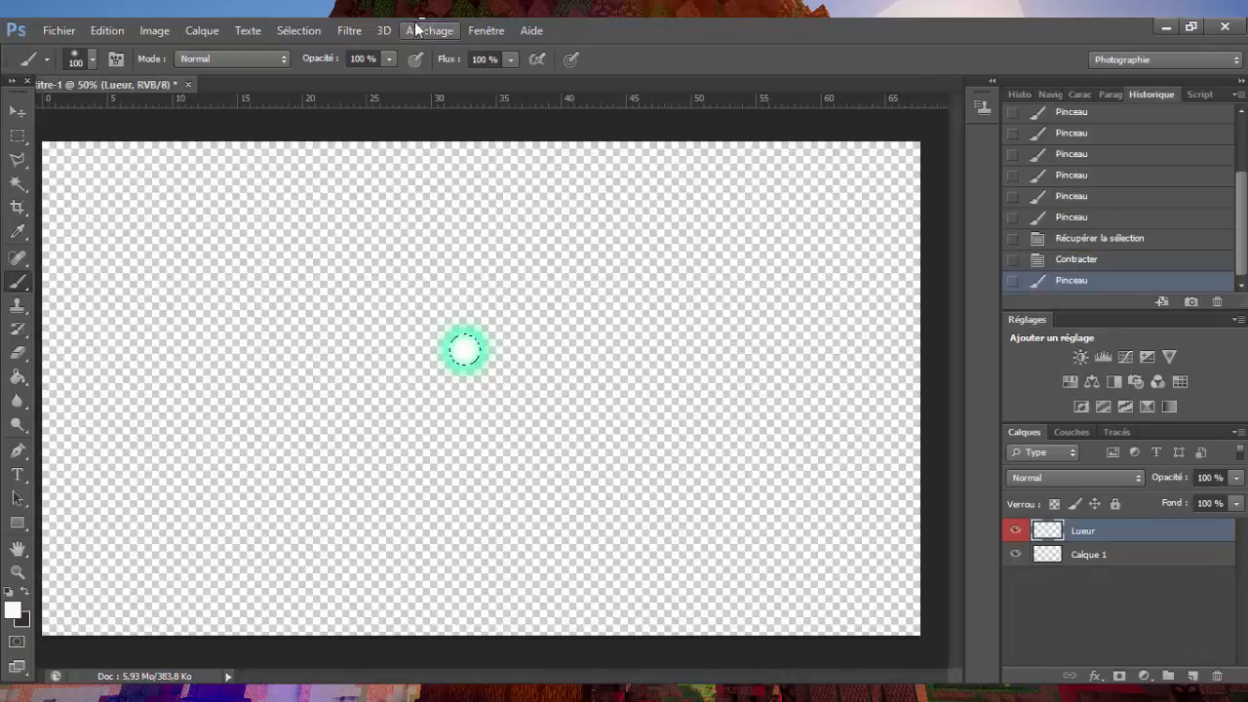
pyautogui.click(298, 30)
pyautogui.click(372, 67)
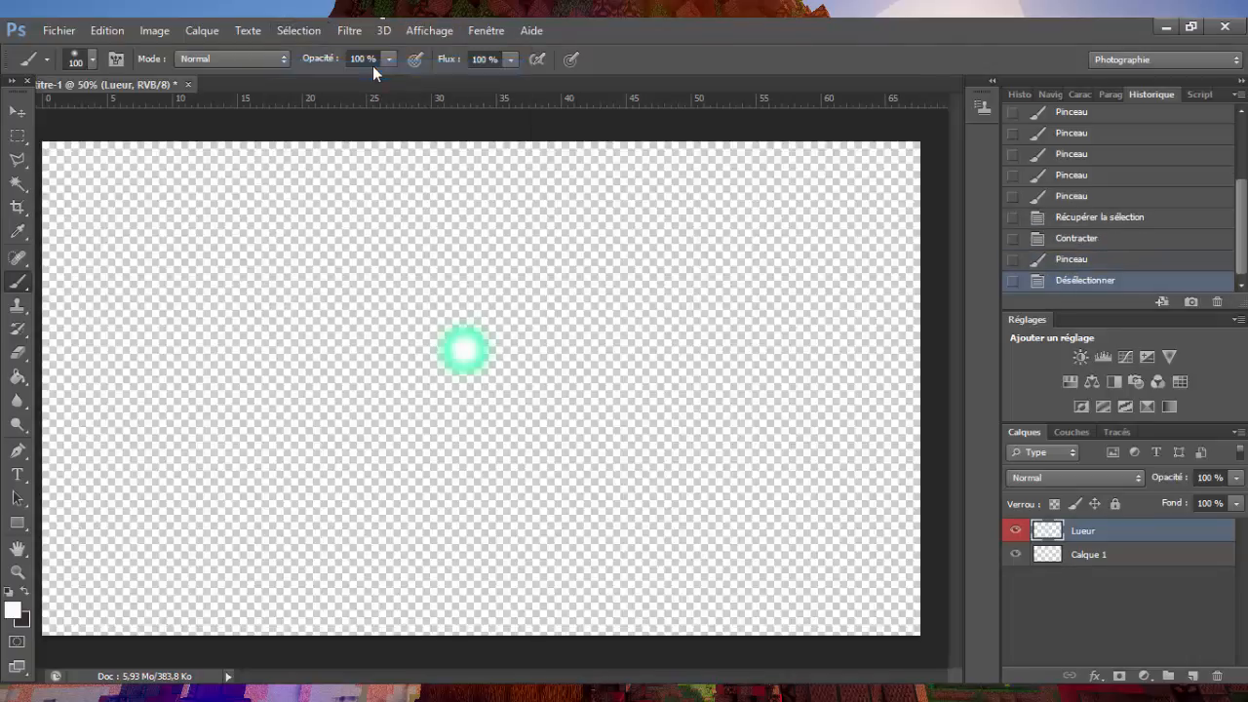
# Open the blending options of the Lueur layer and enable the Lueur externe (outer glow) effect.
pyautogui.rightClick(1079, 531)
pyautogui.click(716, 123)
pyautogui.moveTo(799, 211); pyautogui.dragTo(797, 155)
pyautogui.click(593, 323)
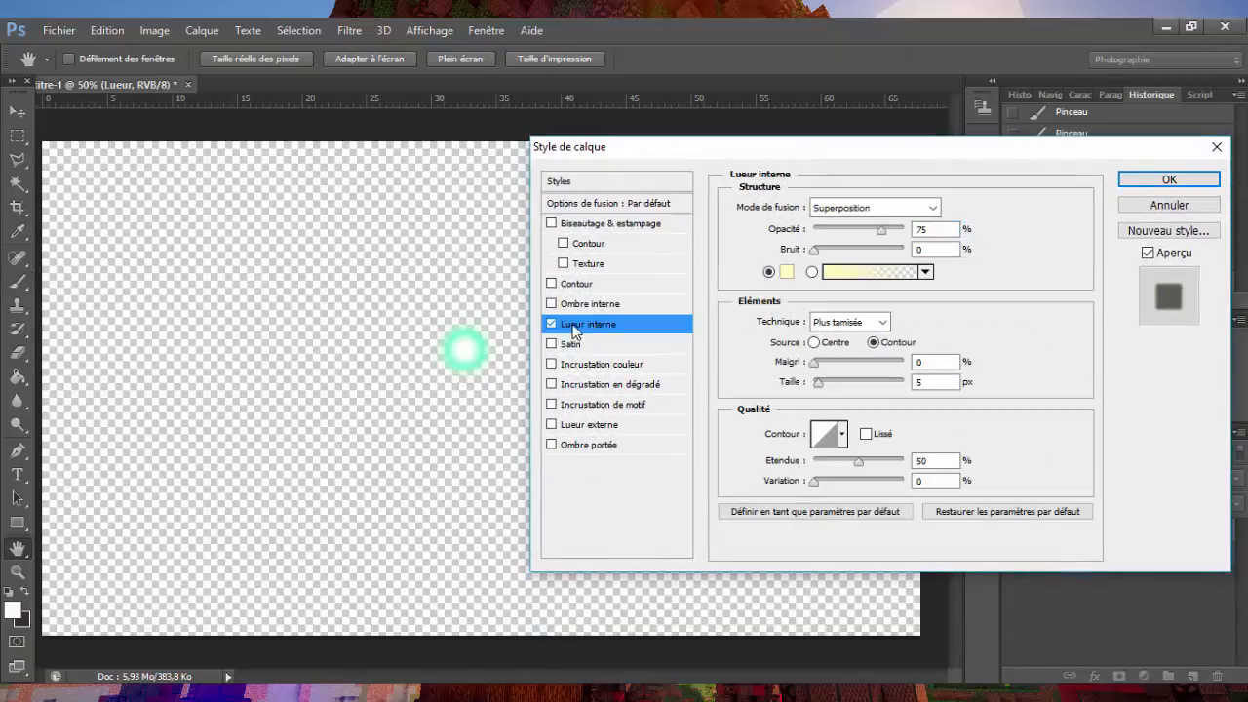
pyautogui.click(552, 325)
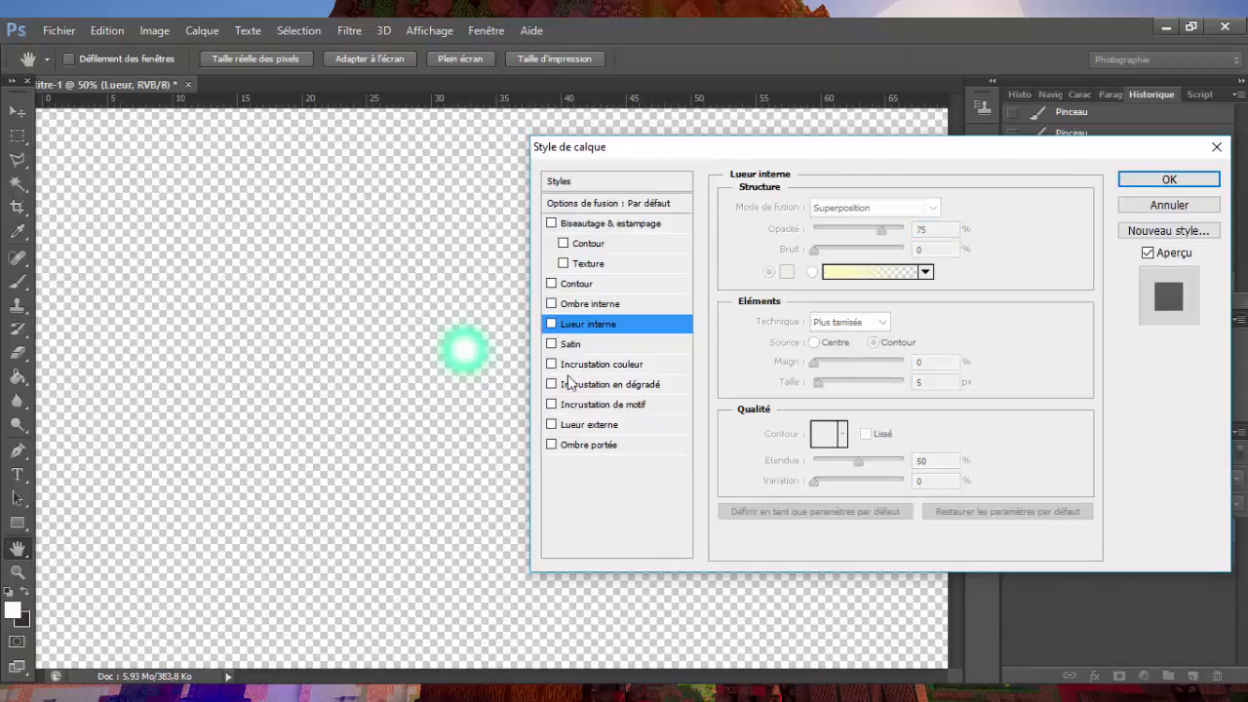
pyautogui.click(591, 427)
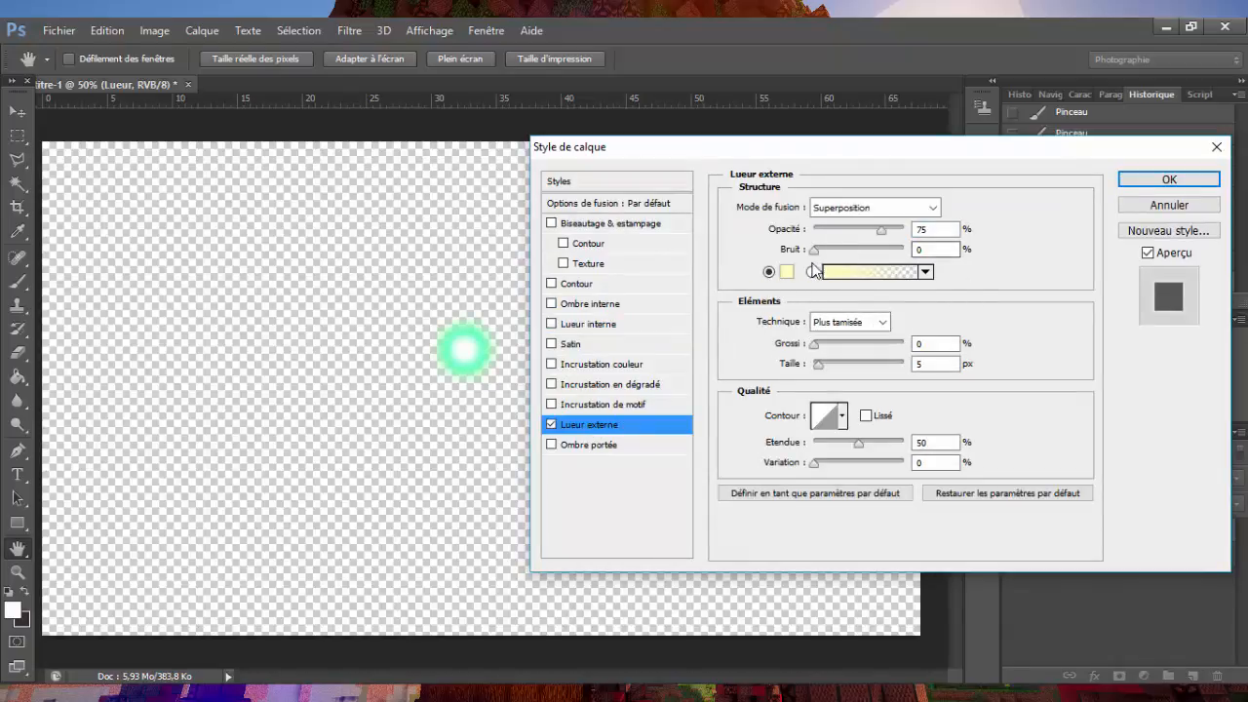
# Set the outer glow's blend mode to Incrustation.
pyautogui.click(877, 208)
pyautogui.click(877, 208)
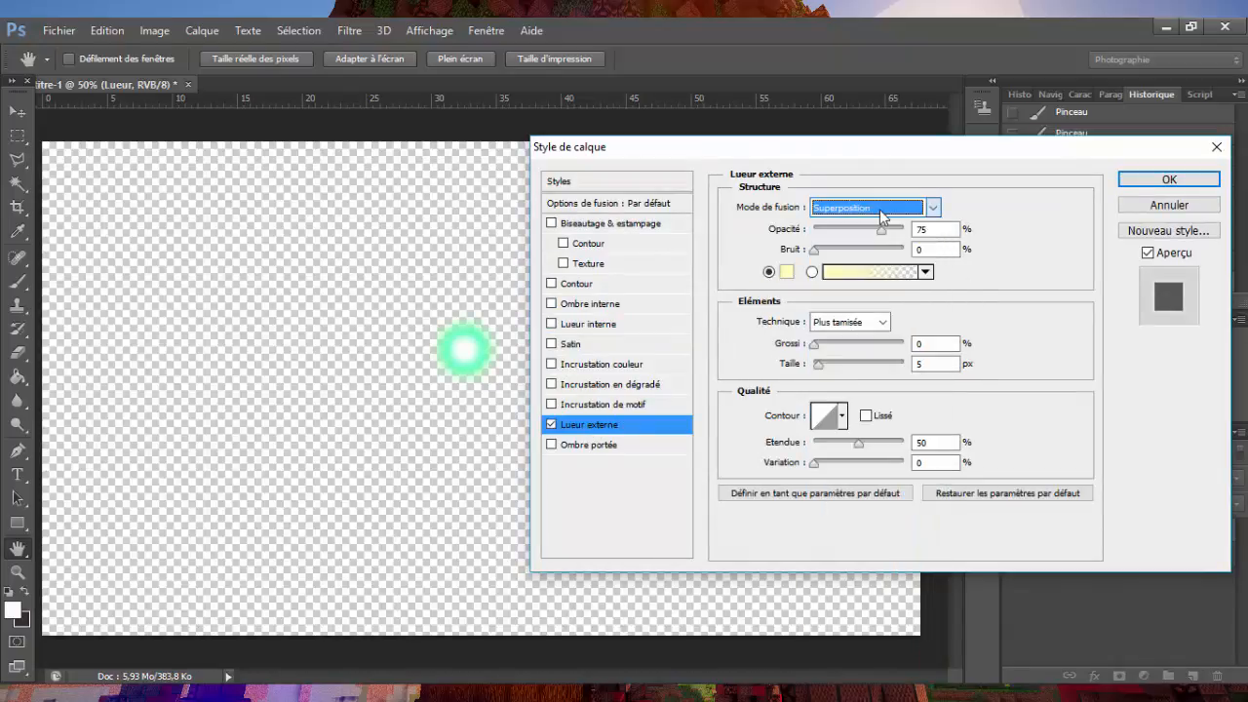
pyautogui.click(877, 207)
pyautogui.click(864, 459)
pyautogui.click(906, 213)
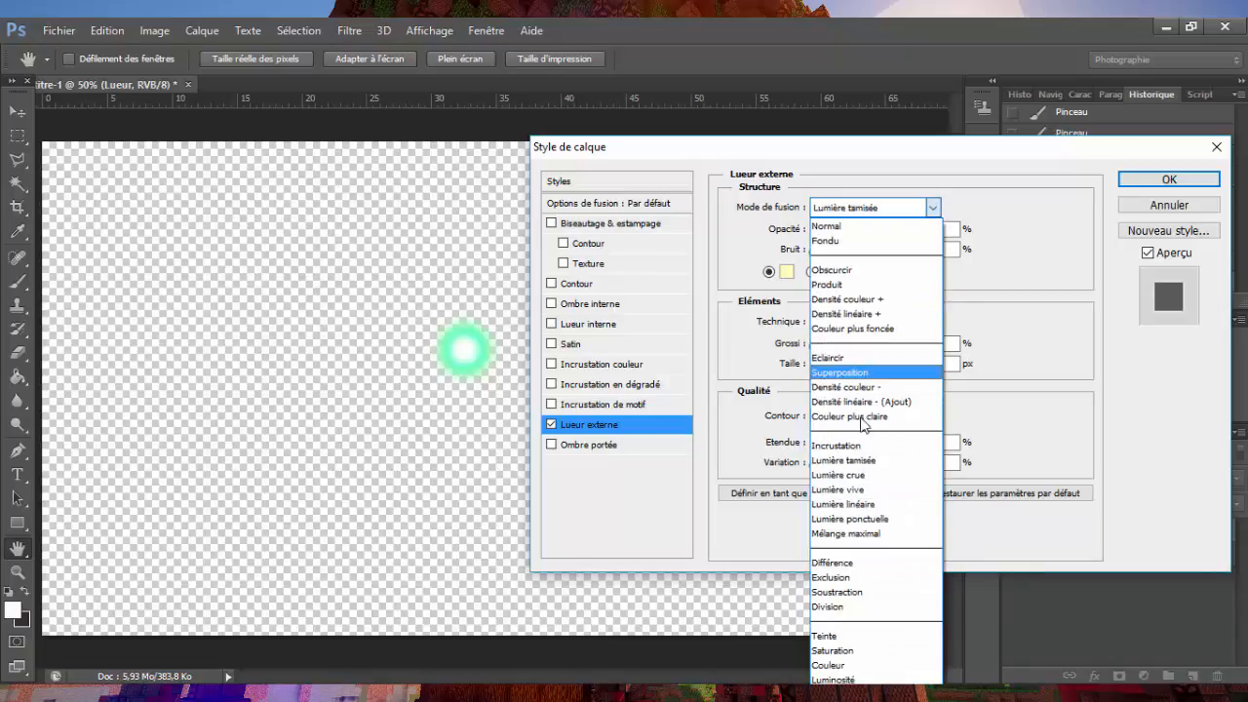
pyautogui.click(838, 437)
# Set the outer glow's colour to a saturated green based on a sample taken from the painted dot.
pyautogui.click(789, 273)
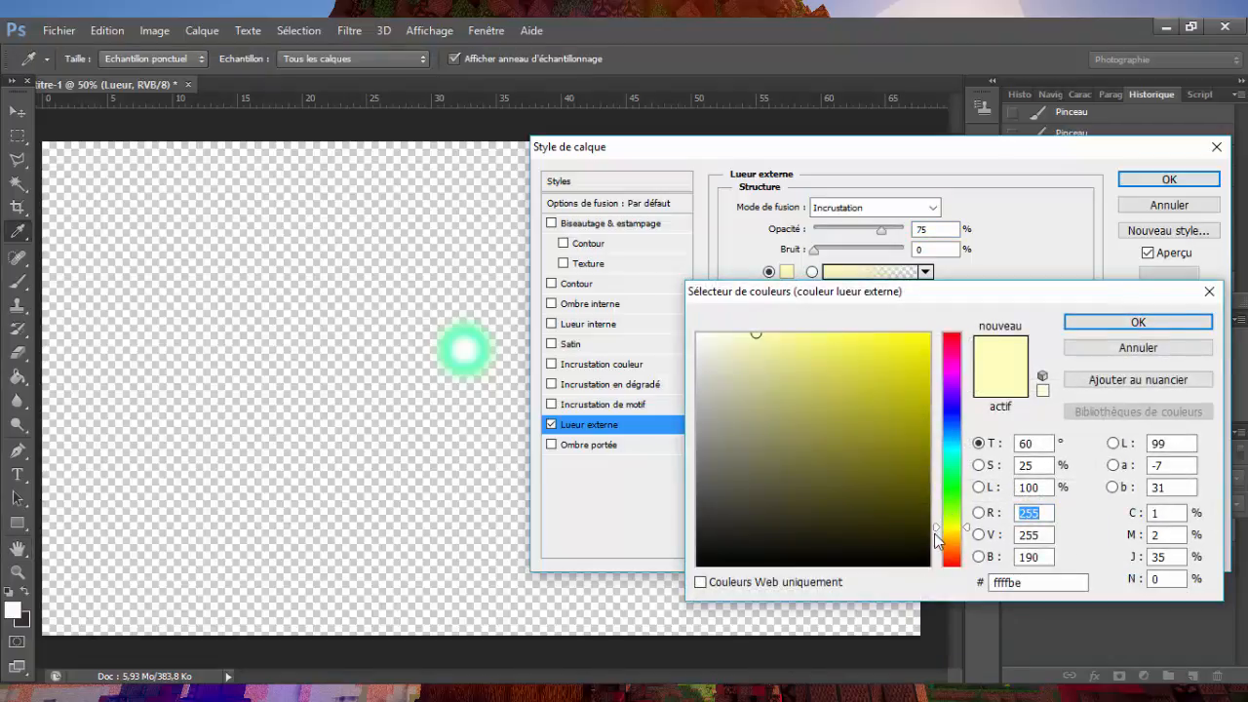
pyautogui.moveTo(934, 532); pyautogui.dragTo(917, 444)
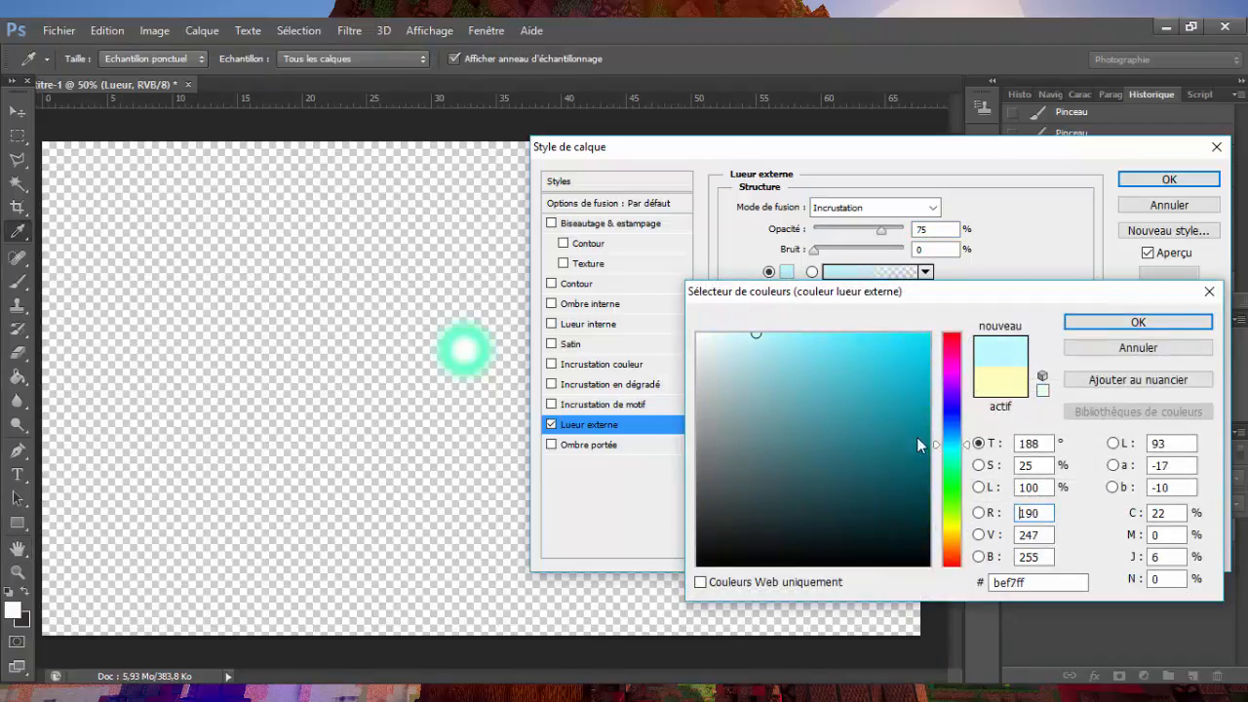
pyautogui.click(493, 347)
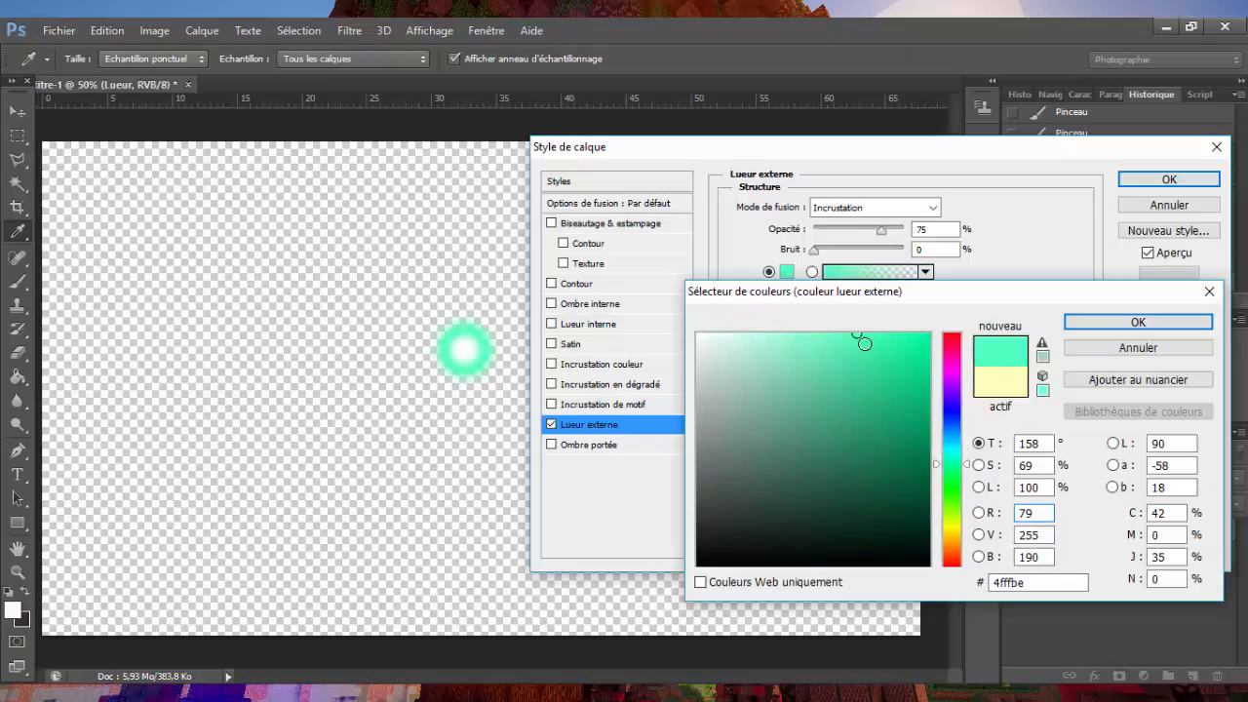
pyautogui.moveTo(864, 343); pyautogui.dragTo(908, 350)
pyautogui.click(1101, 321)
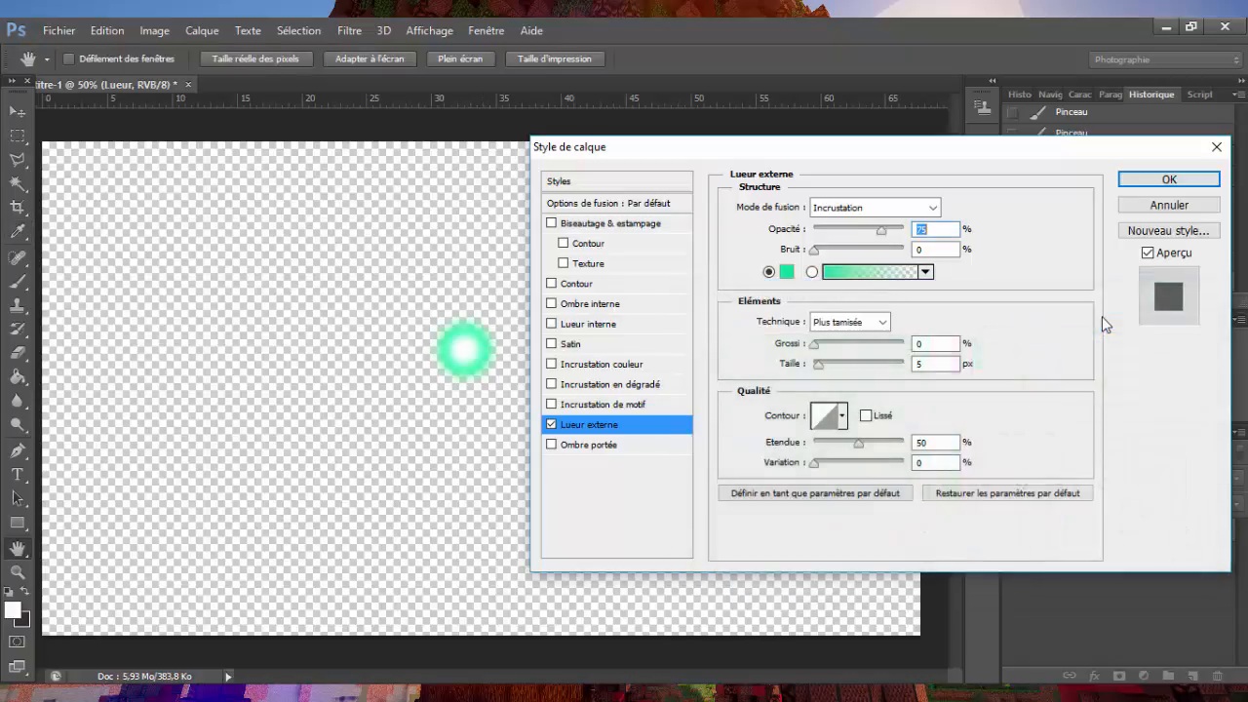
# Set the outer glow's size to 50 px and apply the layer style.
pyautogui.click(924, 362)
pyautogui.moveTo(924, 363); pyautogui.dragTo(883, 365)
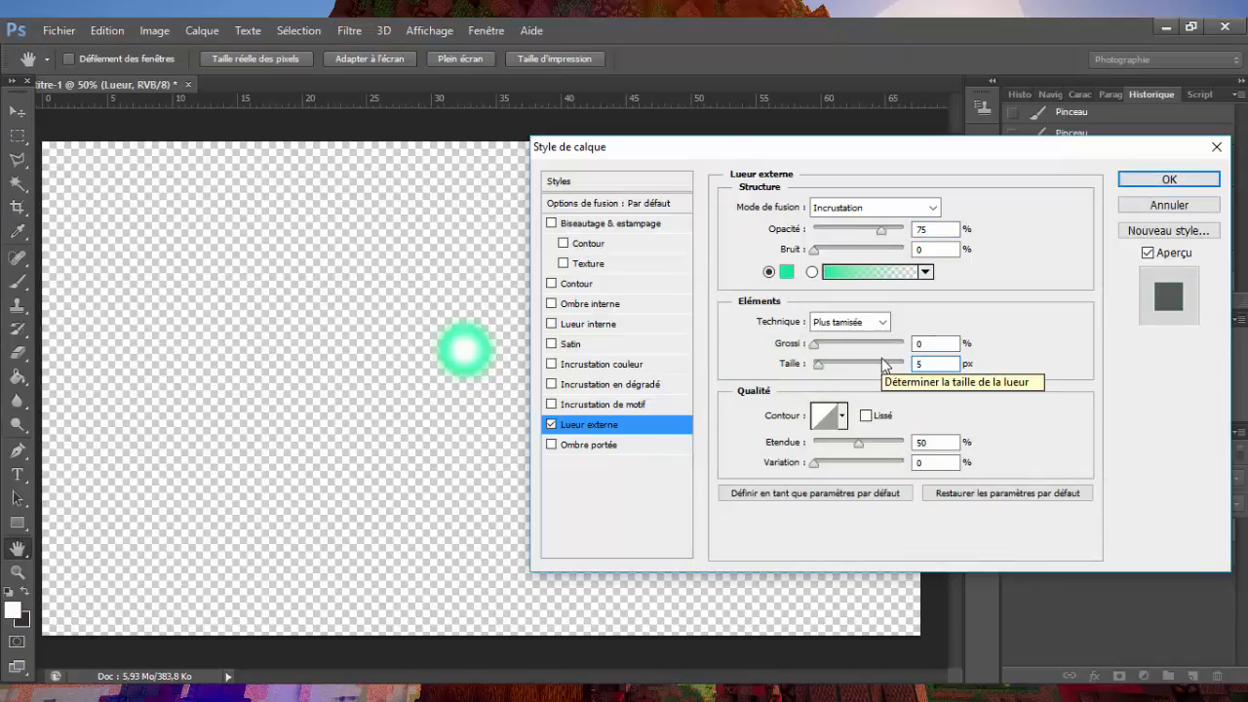
pyautogui.write('0')
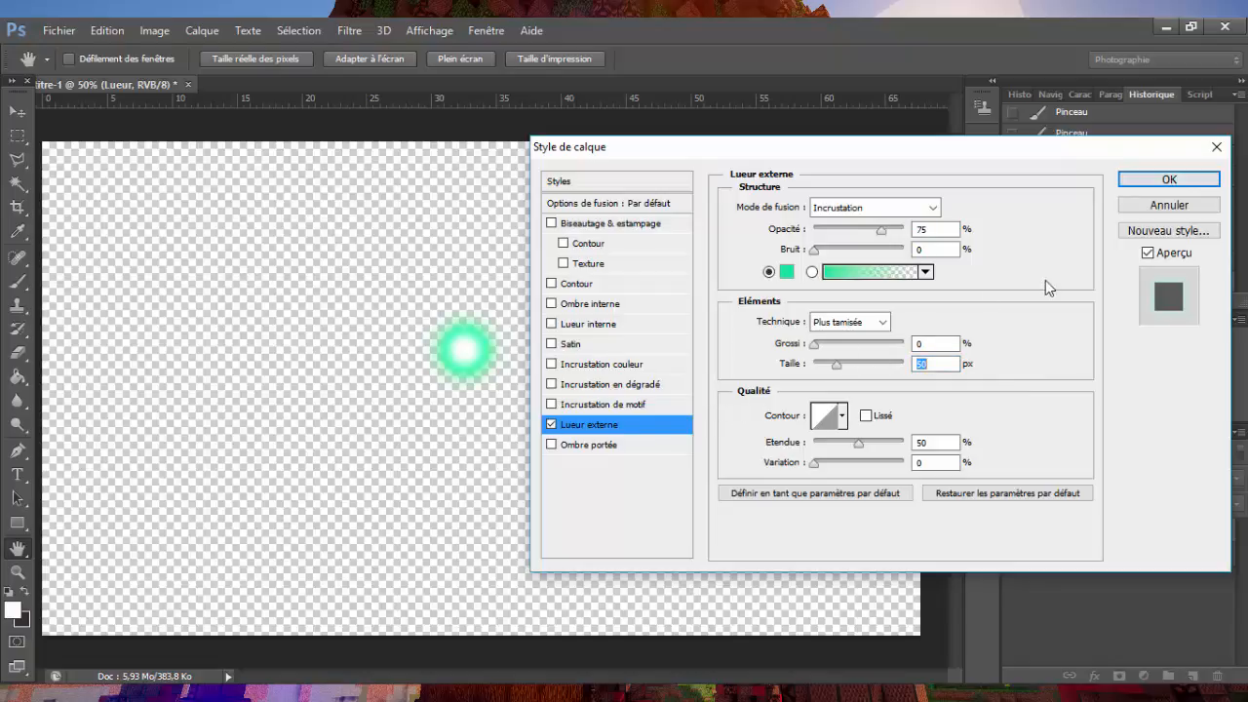
pyautogui.click(1151, 185)
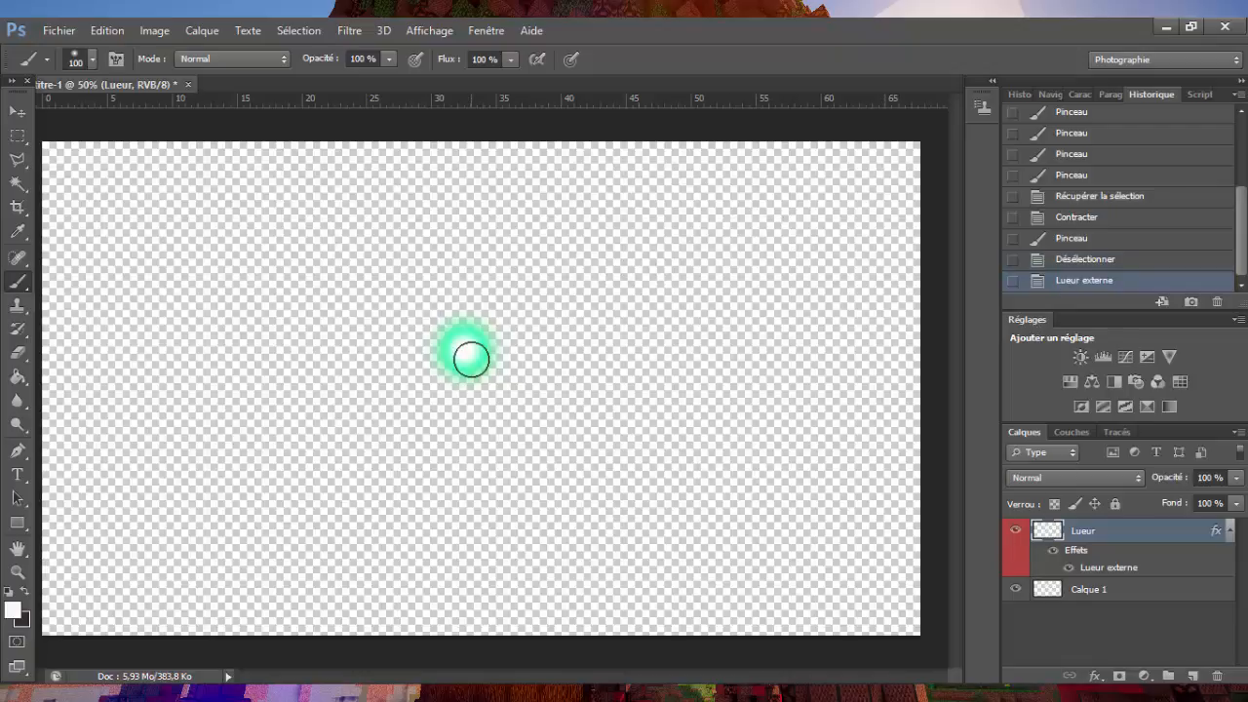
# Scale the glowing dot up proportionally with Free Transform until it fills most of the canvas height, centred on the canvas.
pyautogui.hotkey('ctrl', 't')
pyautogui.moveTo(454, 343); pyautogui.dragTo(243, 176)
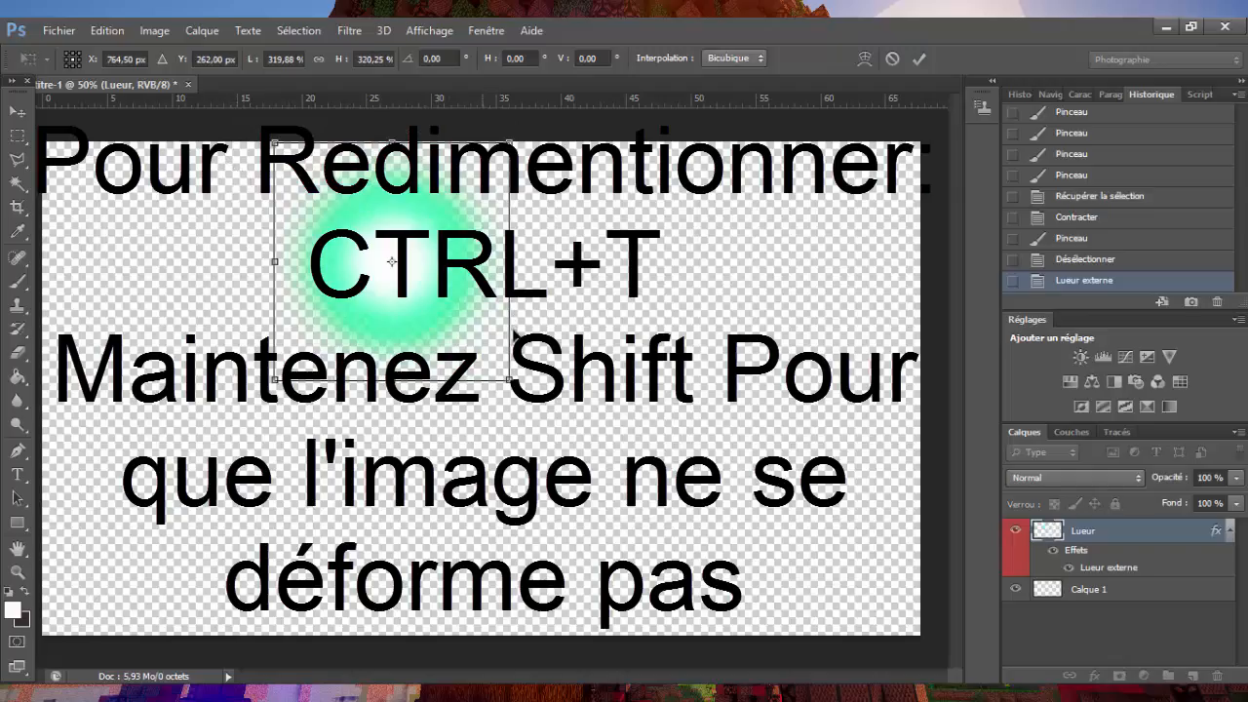
pyautogui.moveTo(506, 374); pyautogui.dragTo(691, 564)
pyautogui.click(918, 58)
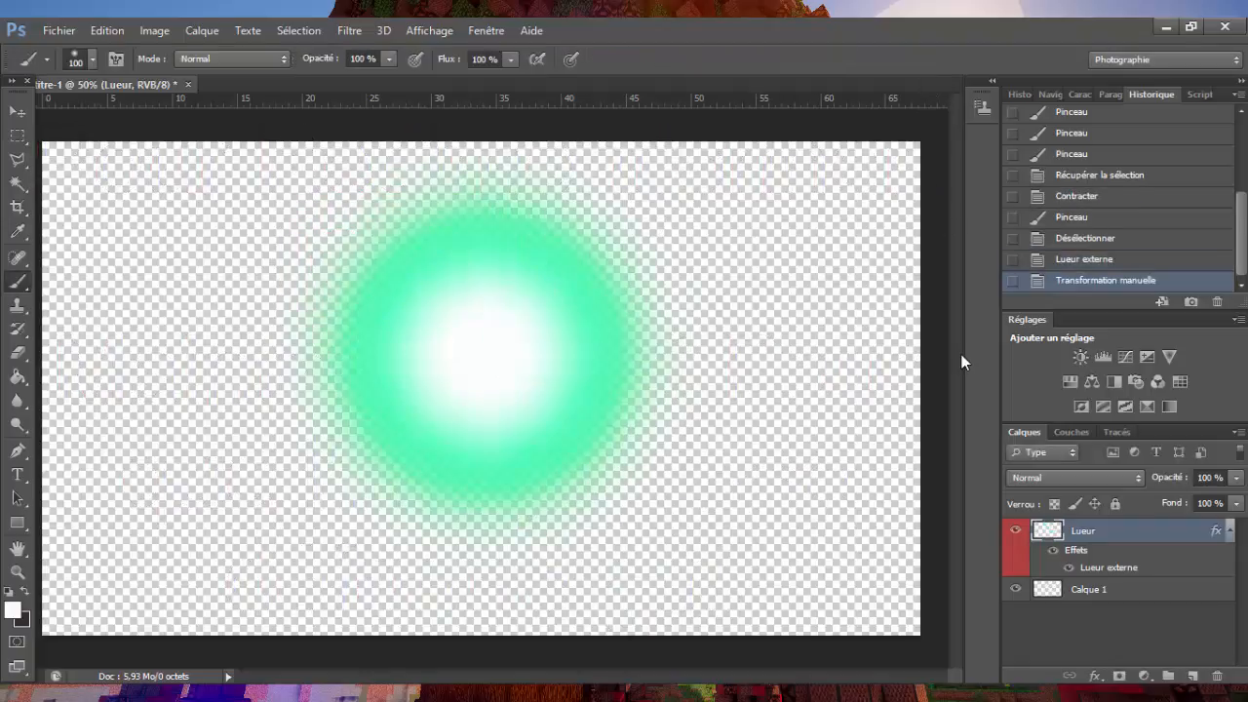
# Set the size of the Lueur layer's outer glow to 100 px.
pyautogui.rightClick(1102, 538)
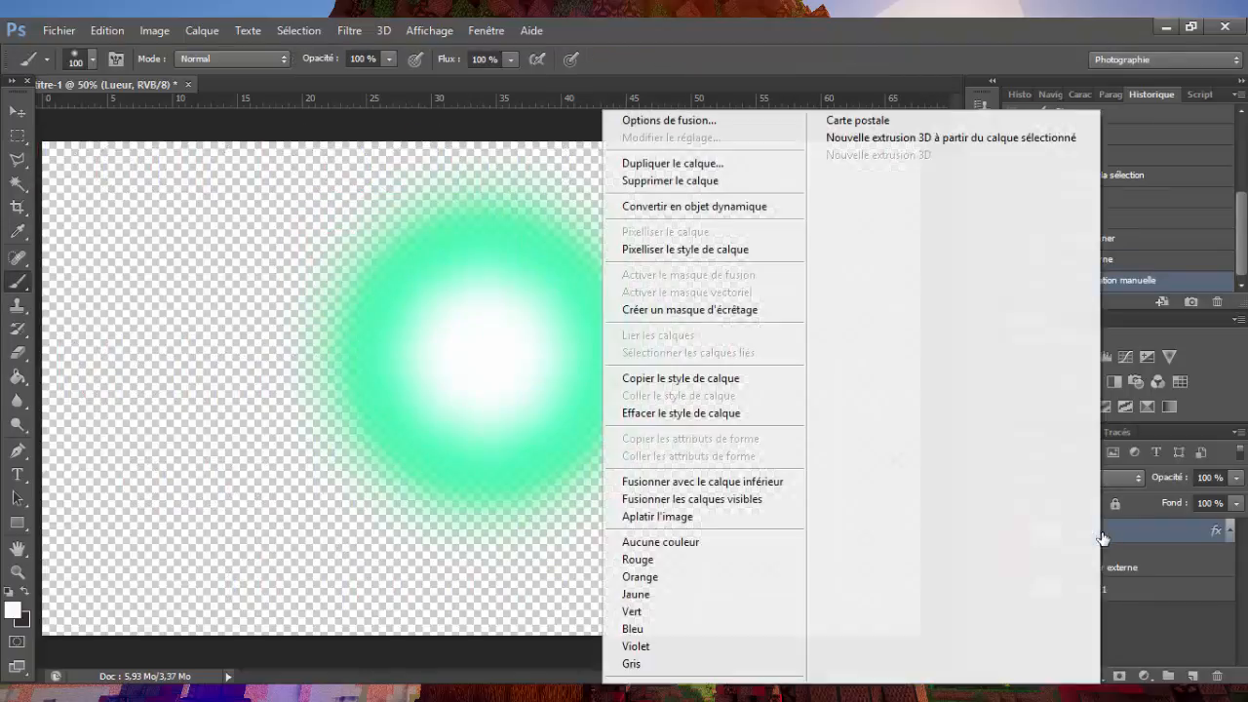
pyautogui.click(727, 124)
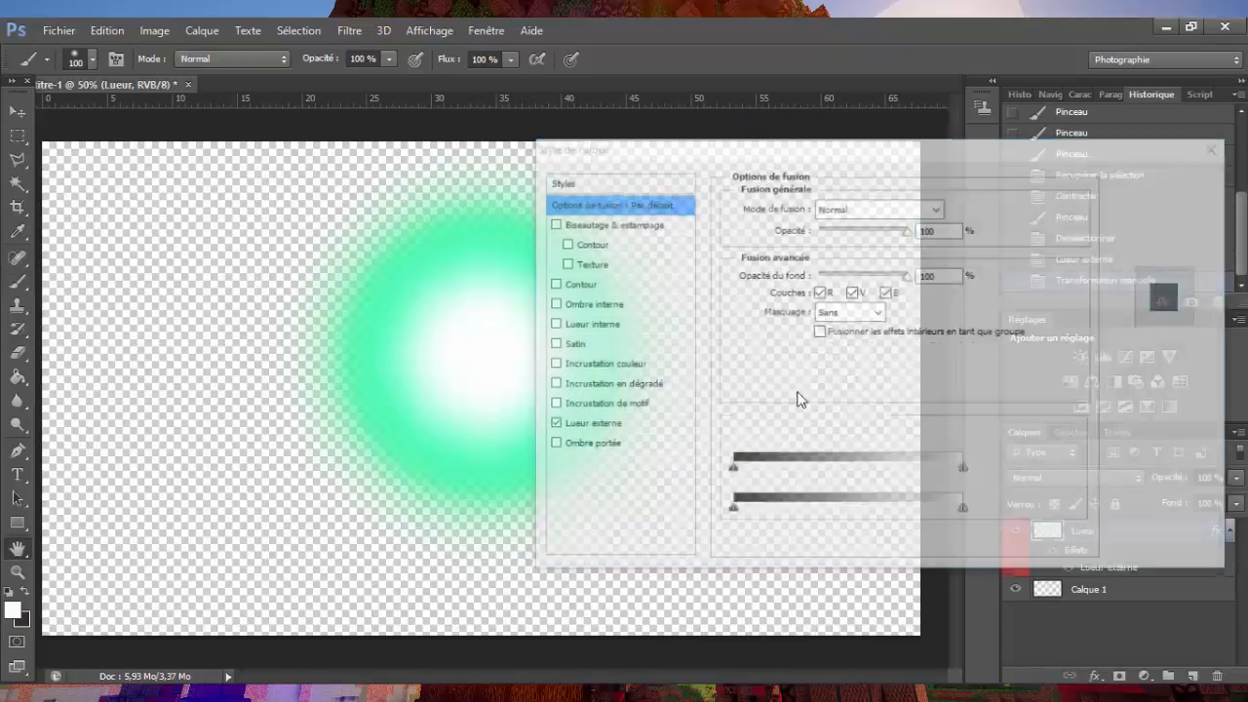
pyautogui.click(616, 426)
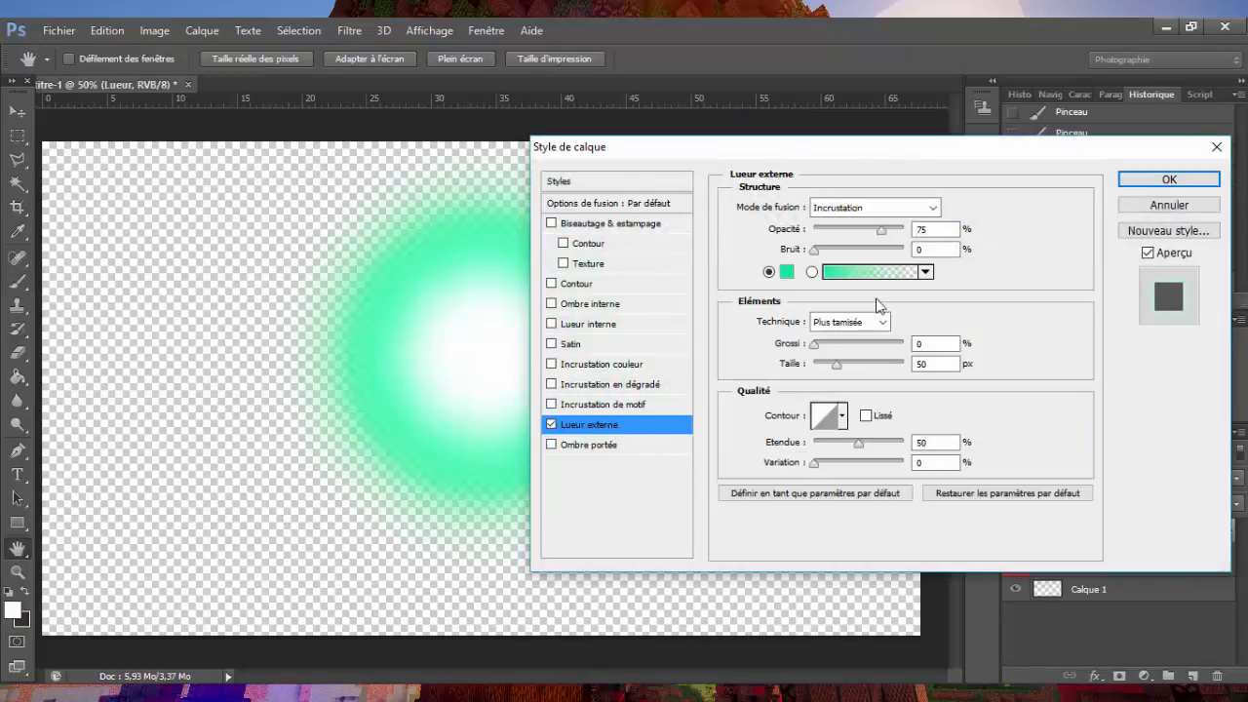
pyautogui.click(944, 360)
pyautogui.write('100')
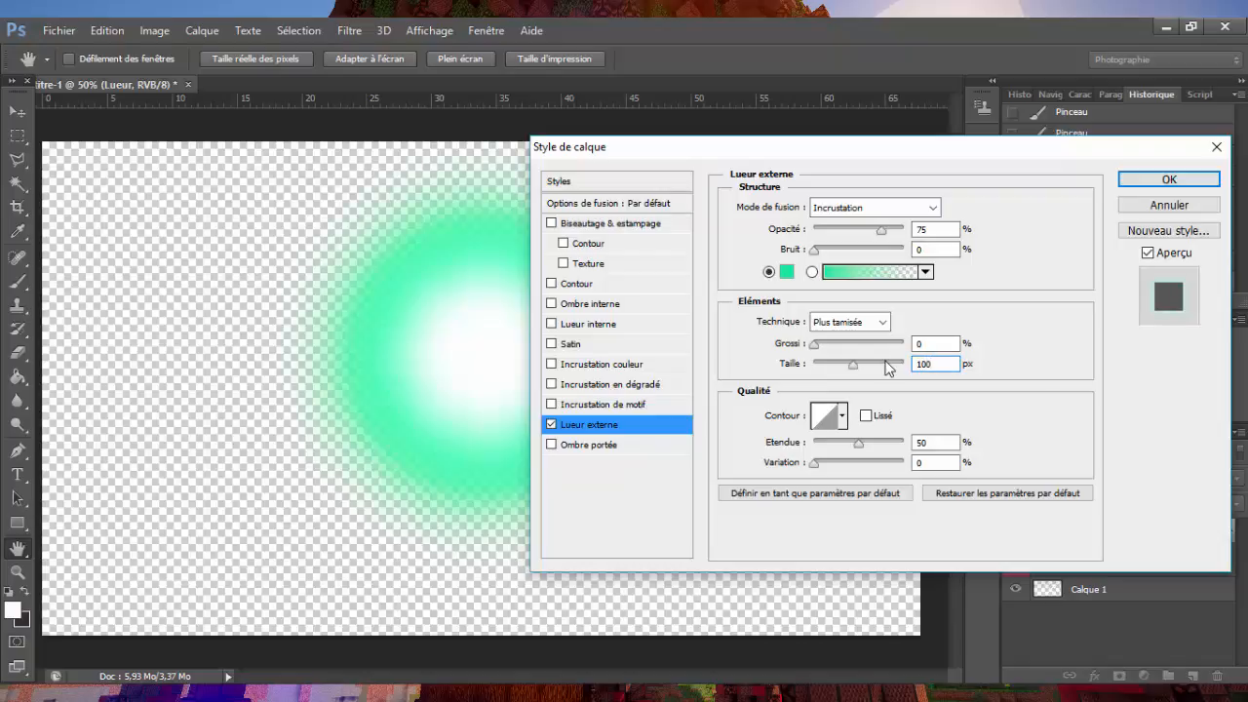
pyautogui.click(992, 404)
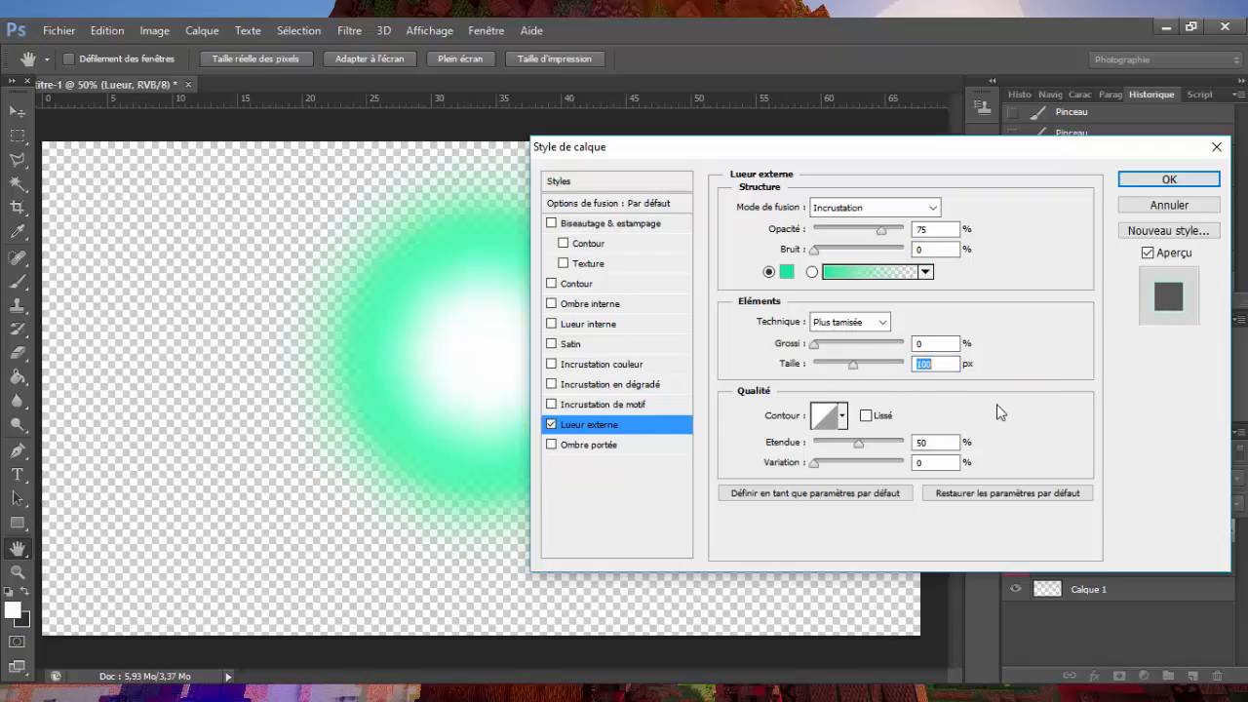
pyautogui.click(1169, 180)
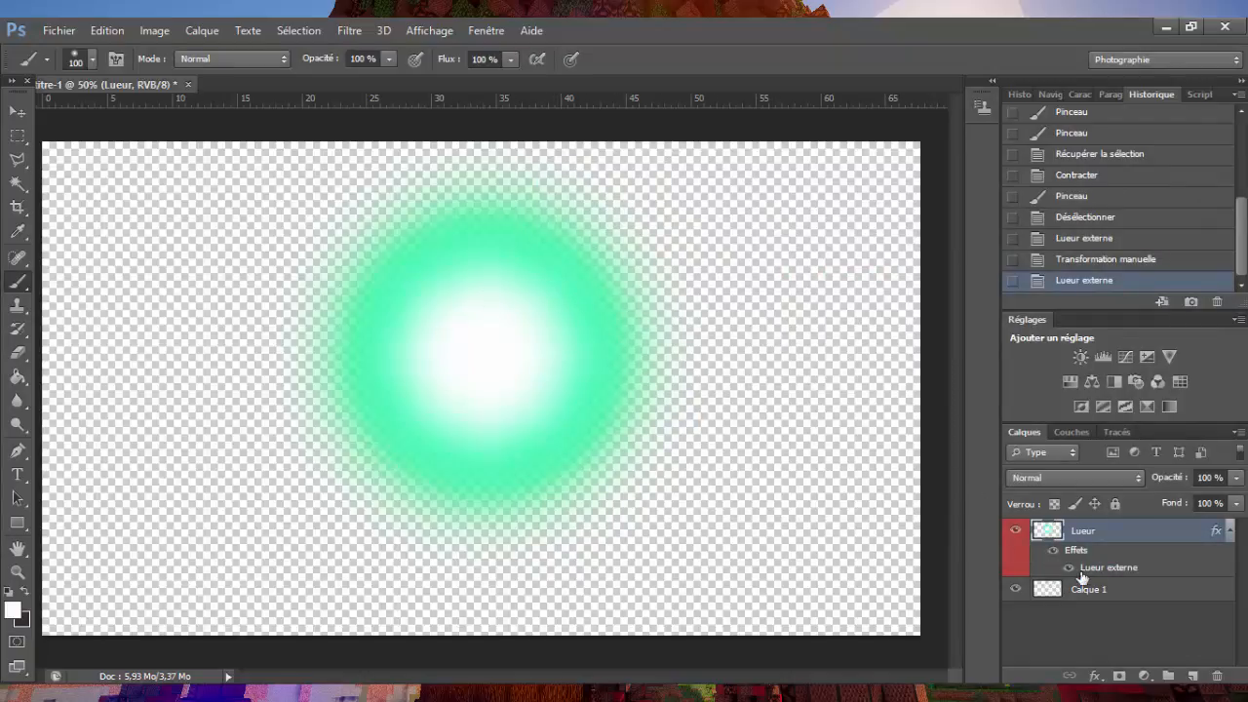
# Add a Hue/Saturation adjustment layer above Lueur and set its hue to +109 to turn the glow purple.
pyautogui.hotkey('ctrl', 'u')
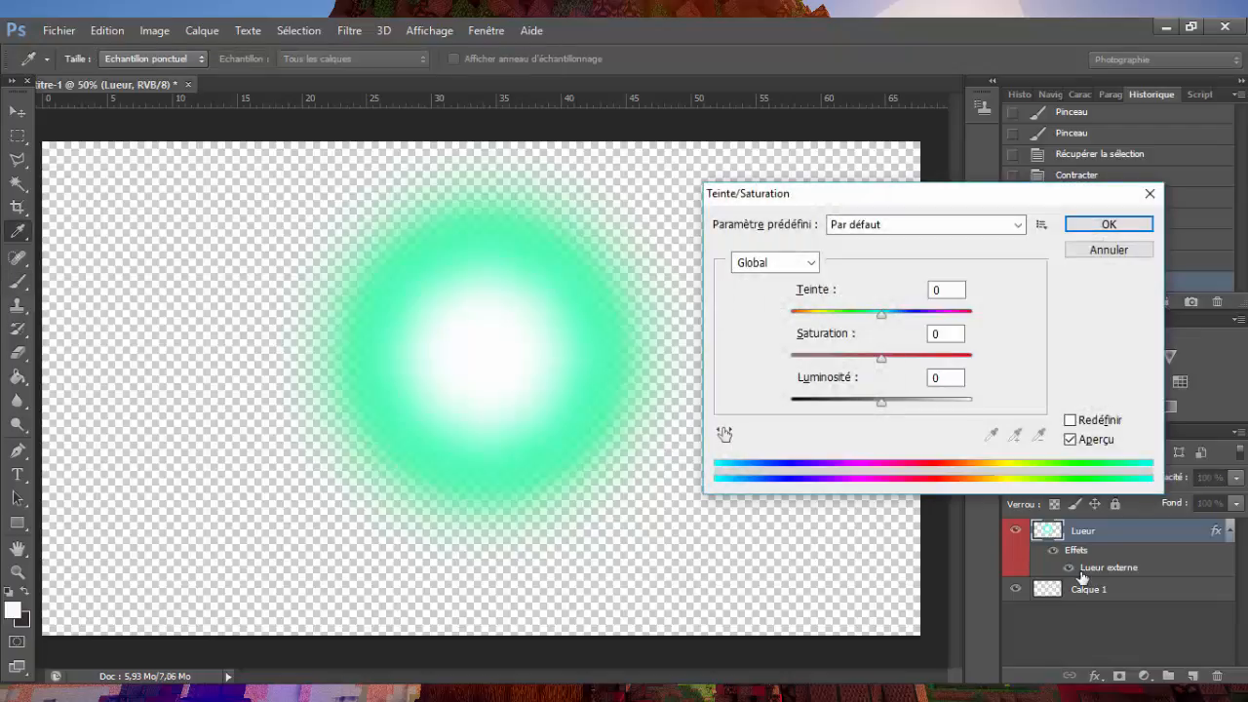
pyautogui.click(1106, 251)
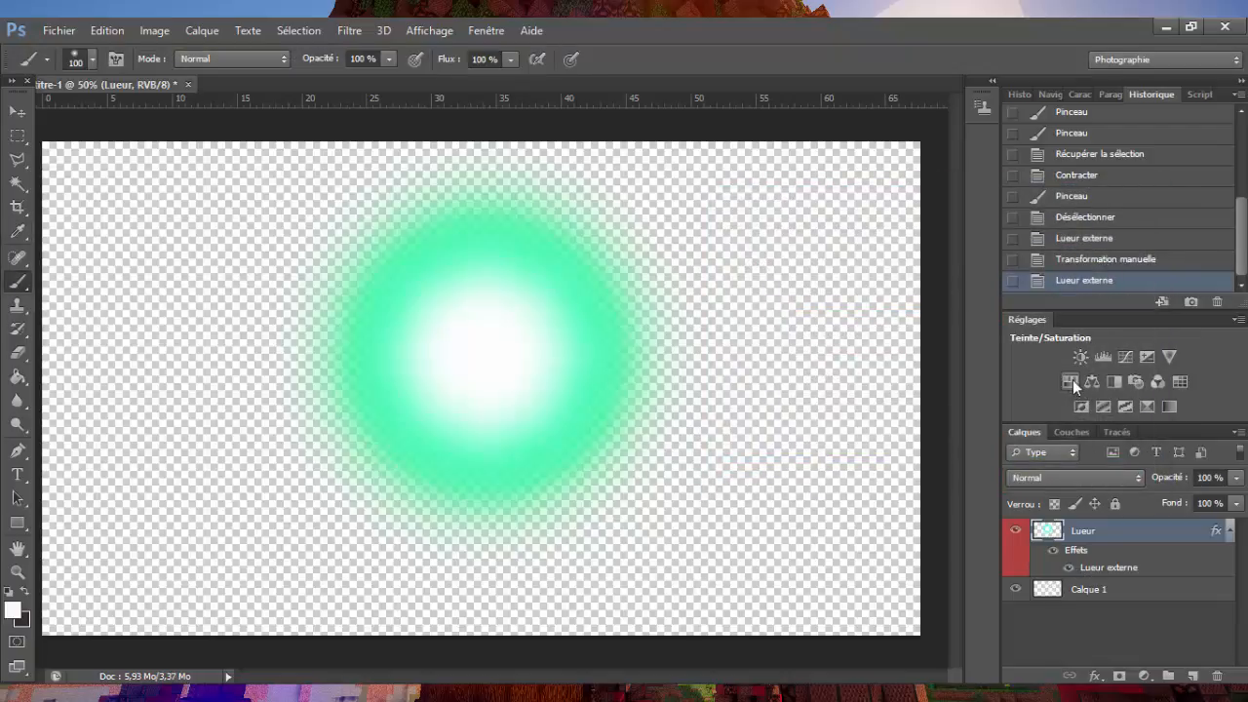
pyautogui.click(1069, 381)
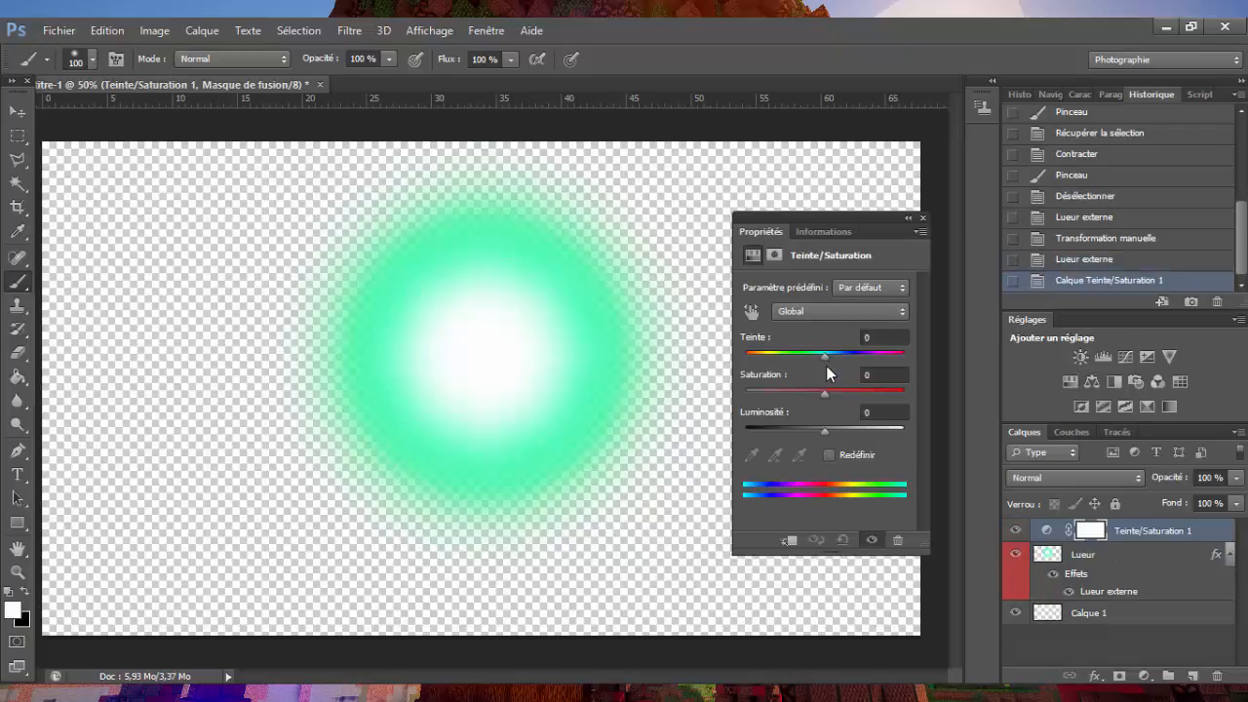
pyautogui.moveTo(825, 363); pyautogui.dragTo(881, 363)
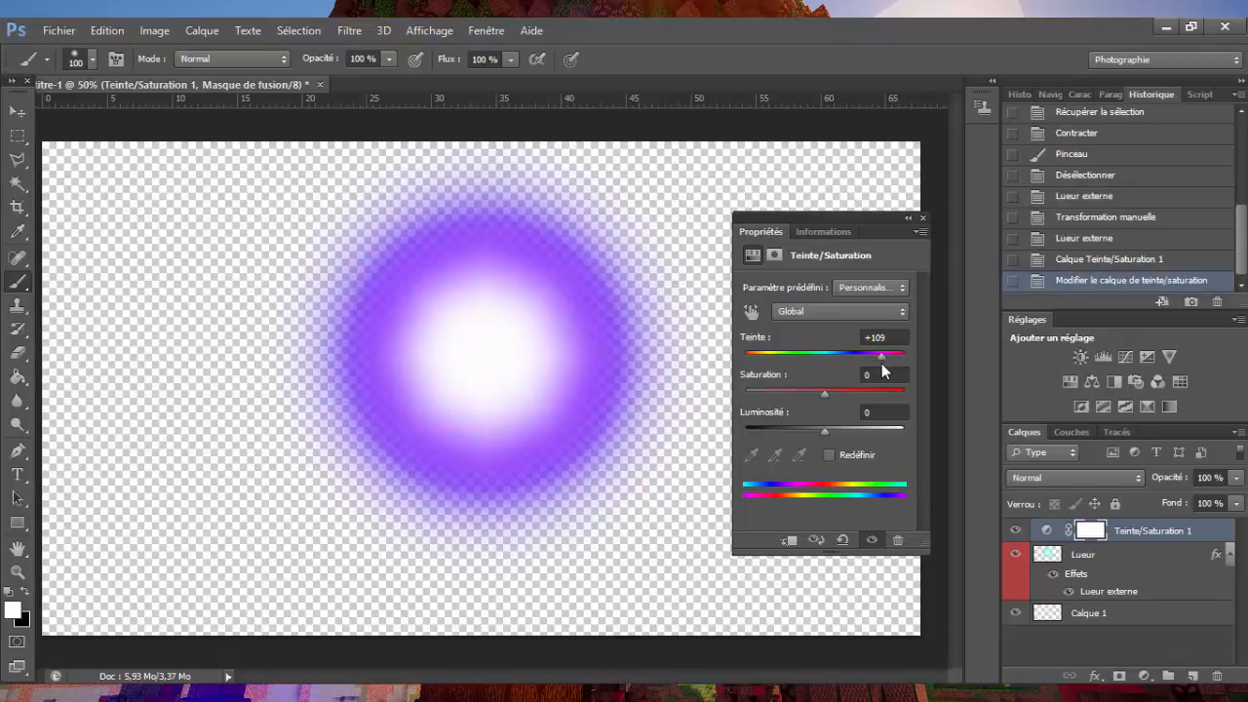
pyautogui.moveTo(872, 219); pyautogui.dragTo(805, 181)
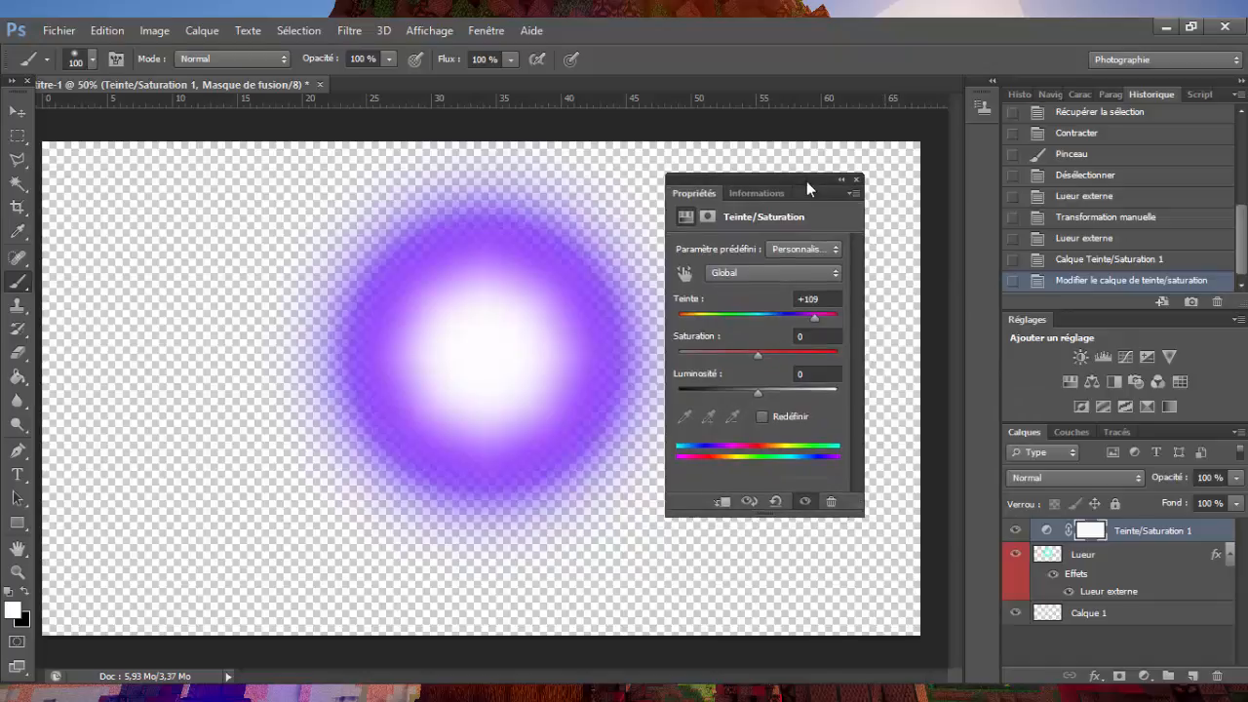
pyautogui.click(857, 181)
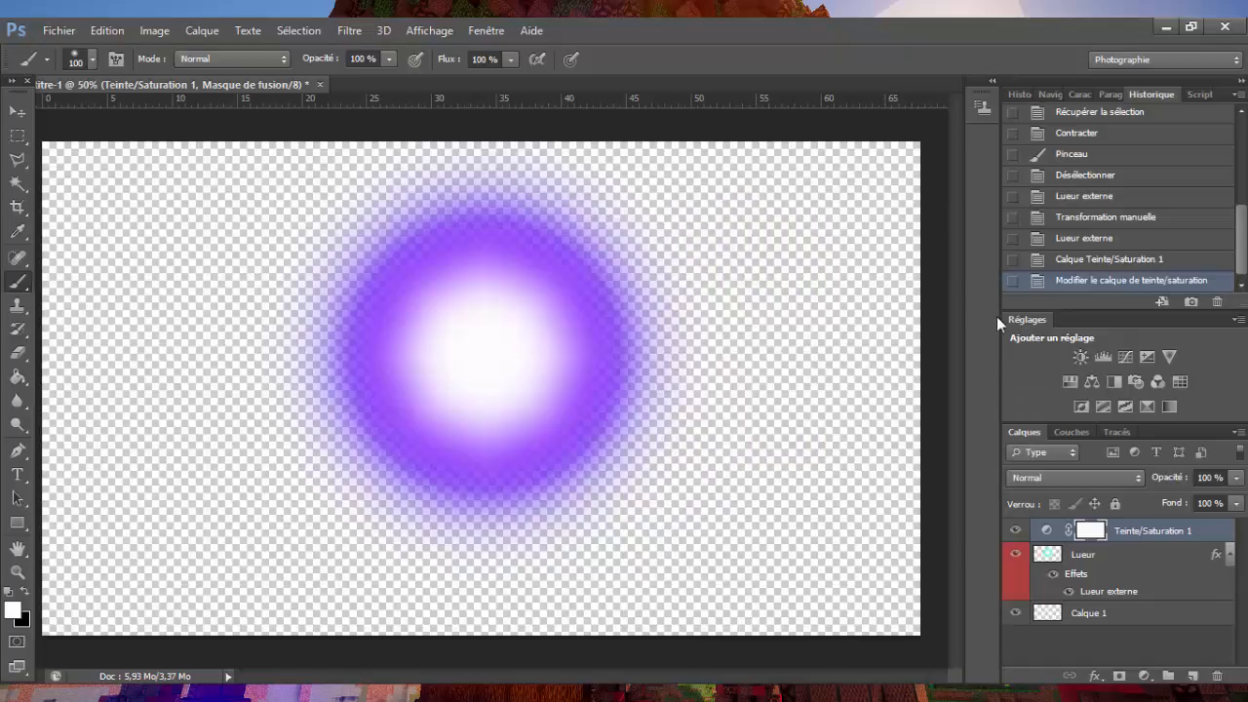
# Hide the Teinte/Saturation 1 adjustment layer.
pyautogui.click(1106, 555)
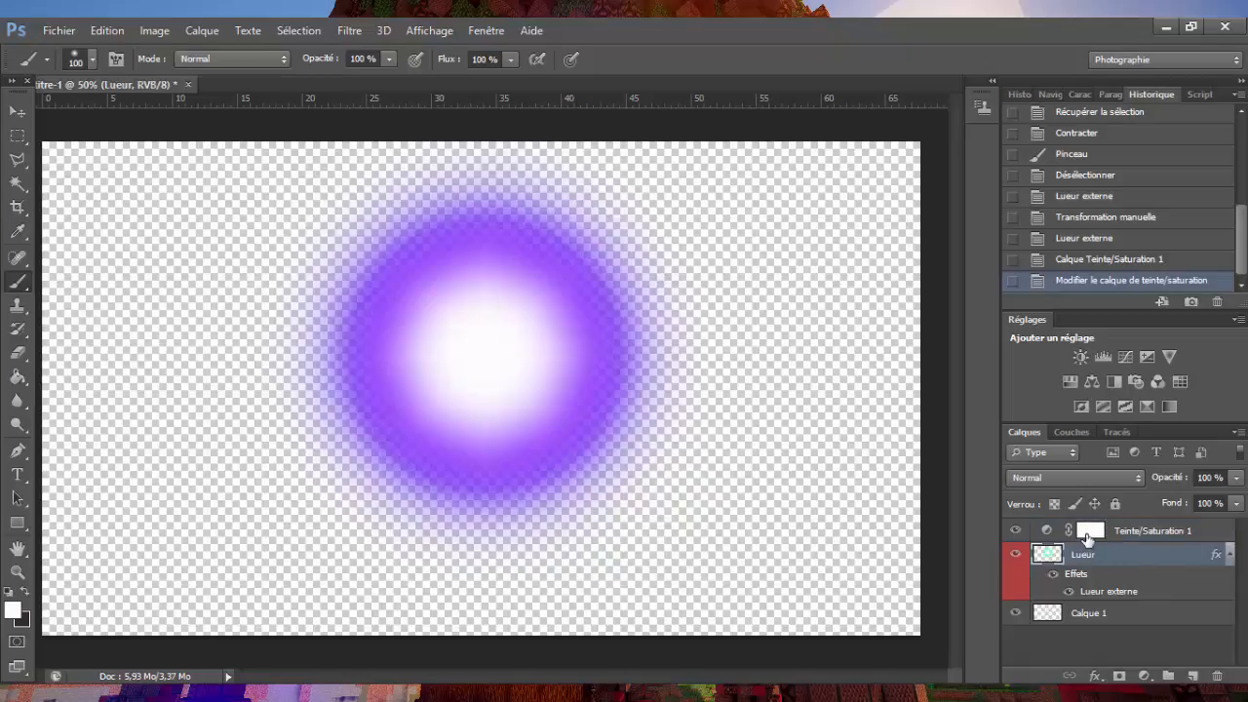
pyautogui.click(1086, 536)
pyautogui.click(1016, 532)
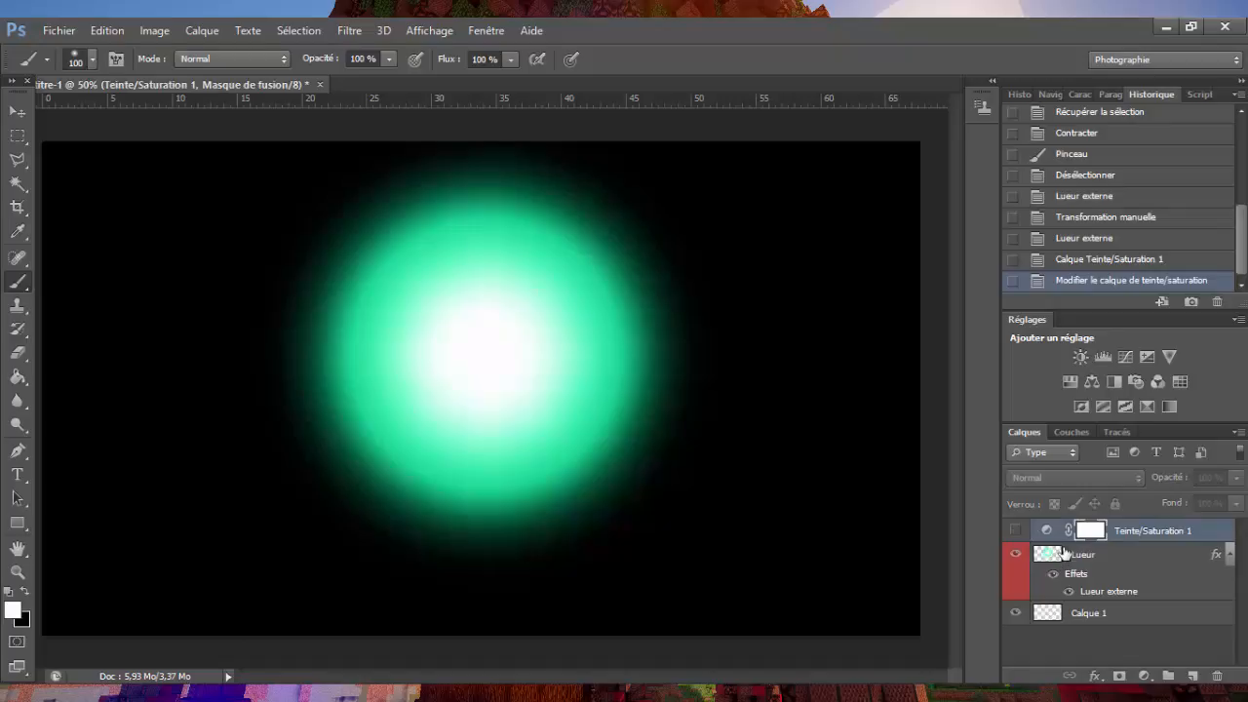
# Recolour the Lueur layer directly with a Hue/Saturation adjustment, setting its hue to -111 for a yellow-orange orb.
pyautogui.click(1064, 554)
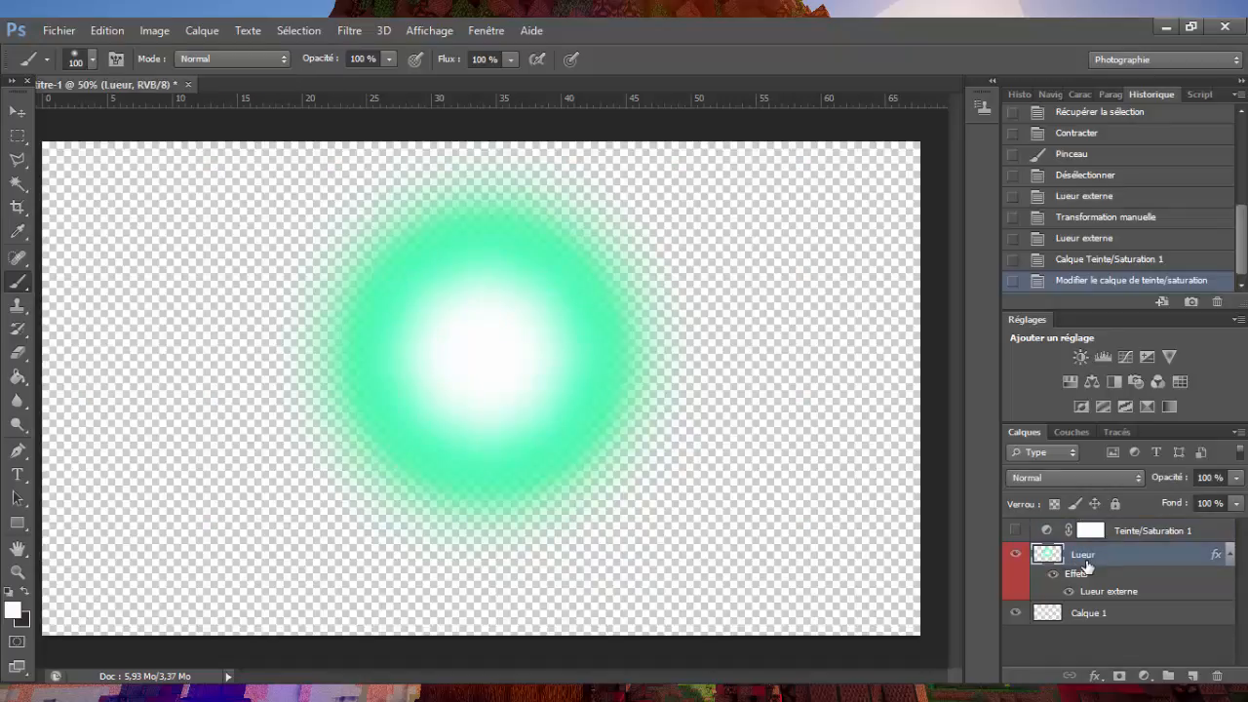
pyautogui.hotkey('ctrl', 'u')
pyautogui.moveTo(882, 314); pyautogui.dragTo(818, 324)
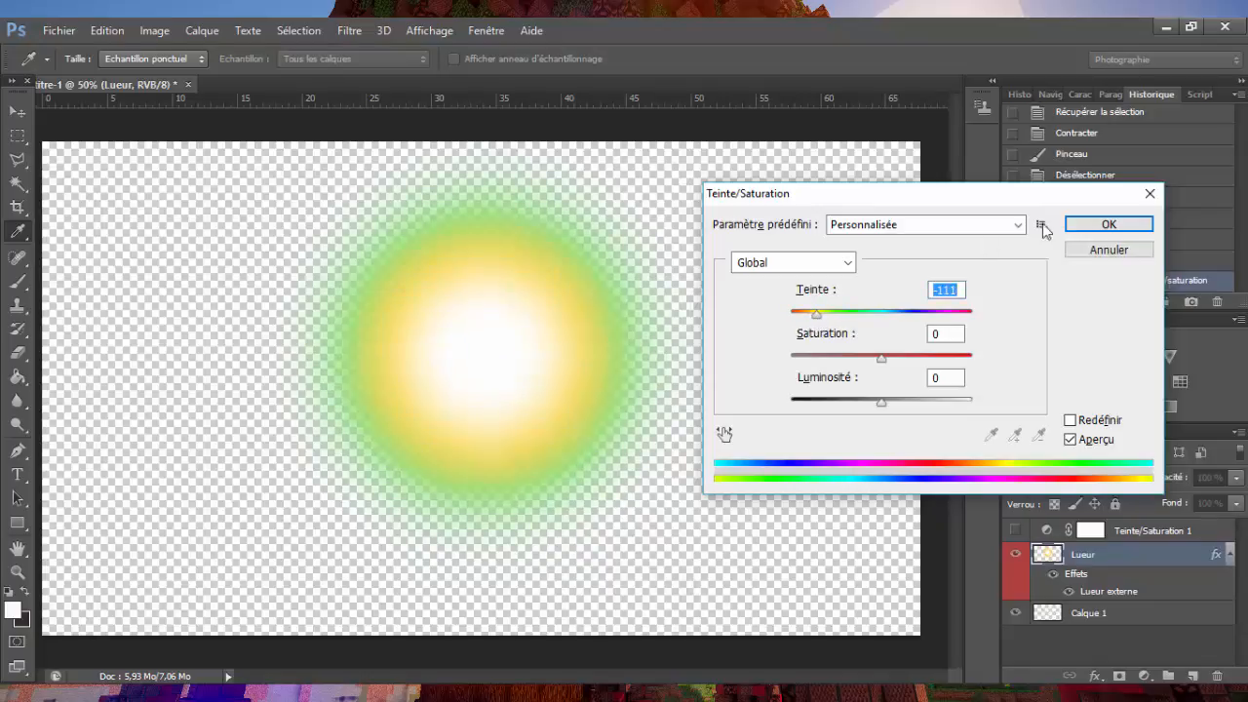
pyautogui.click(1106, 224)
pyautogui.press('b')
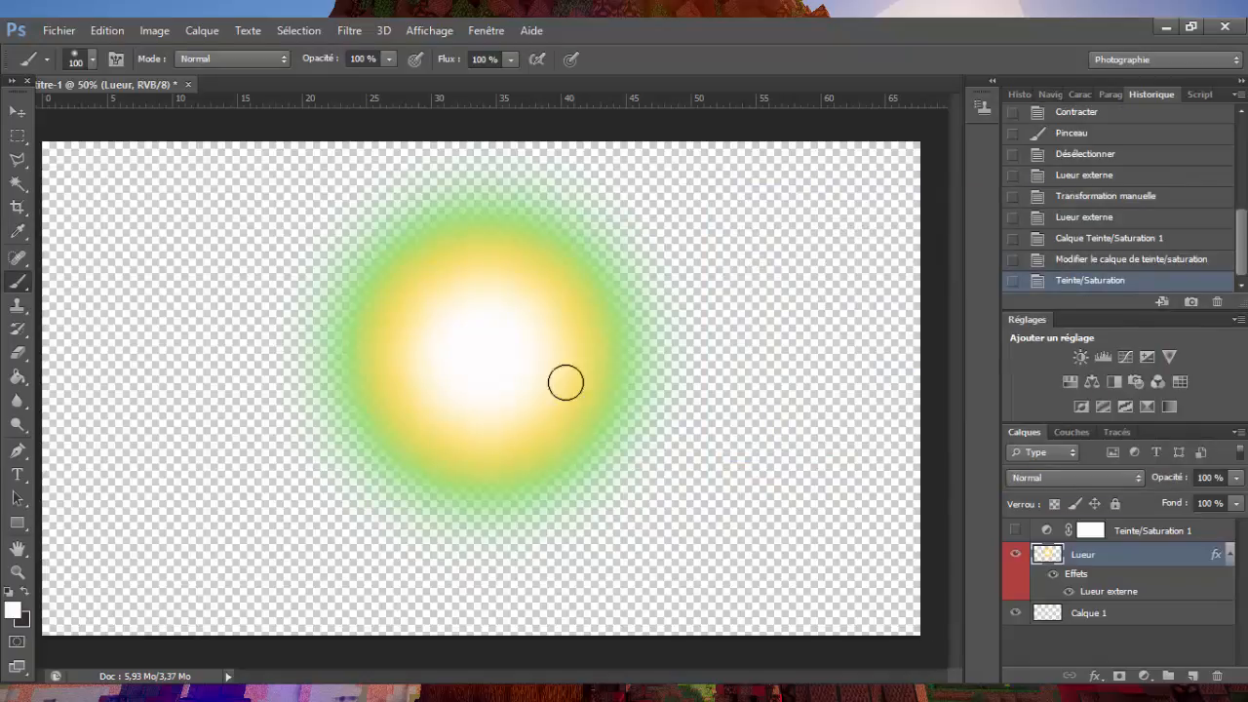
# Change the colour of the Lueur layer's outer glow from green to yellow-green and apply the layer style.
pyautogui.rightClick(1106, 556)
pyautogui.click(708, 137)
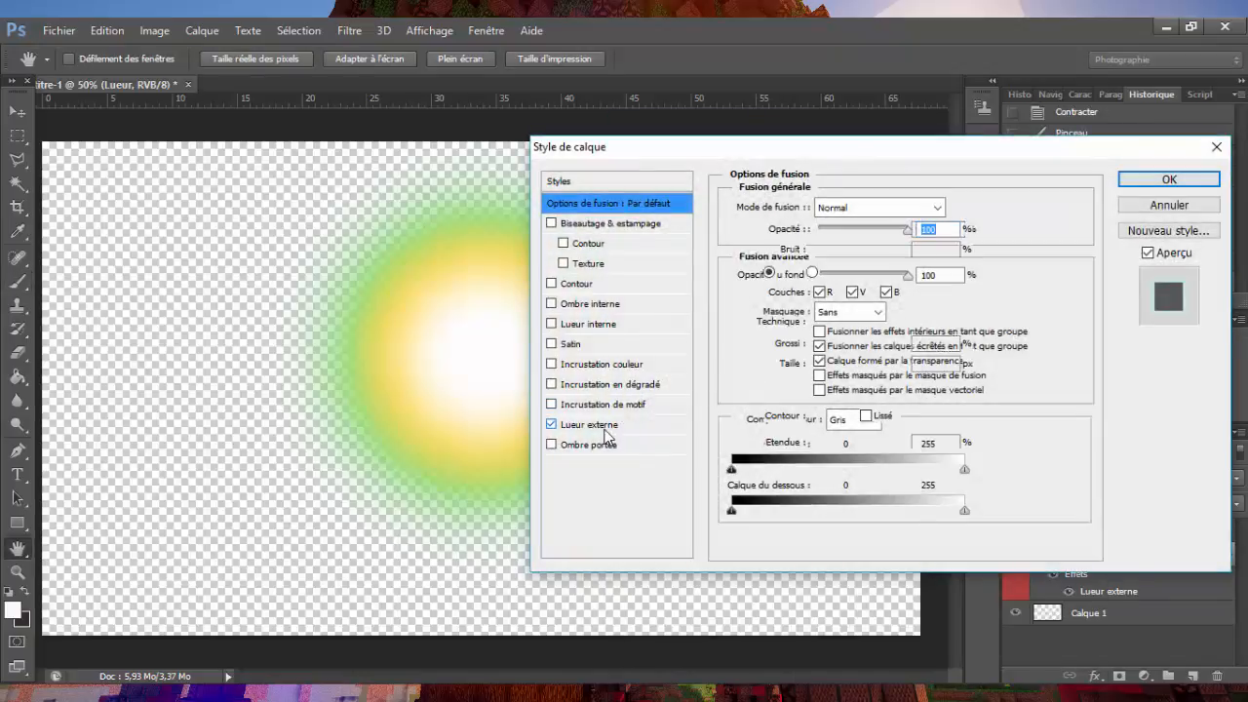
pyautogui.click(605, 429)
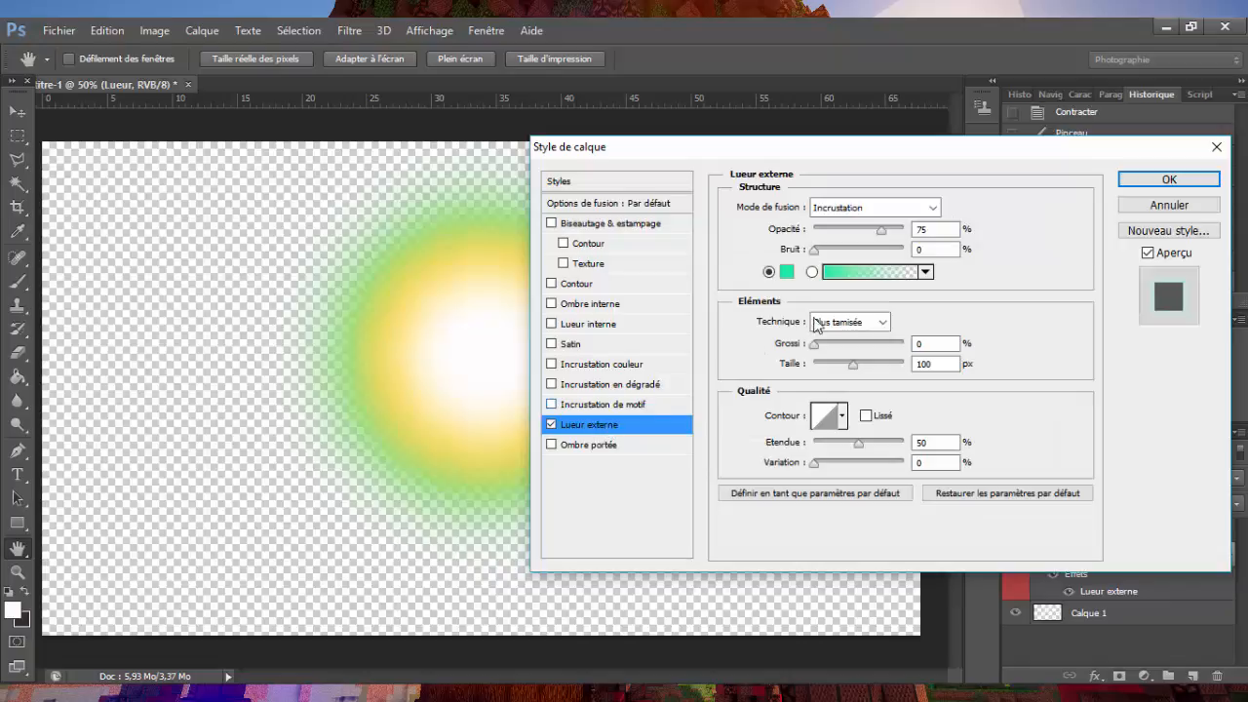
pyautogui.click(785, 273)
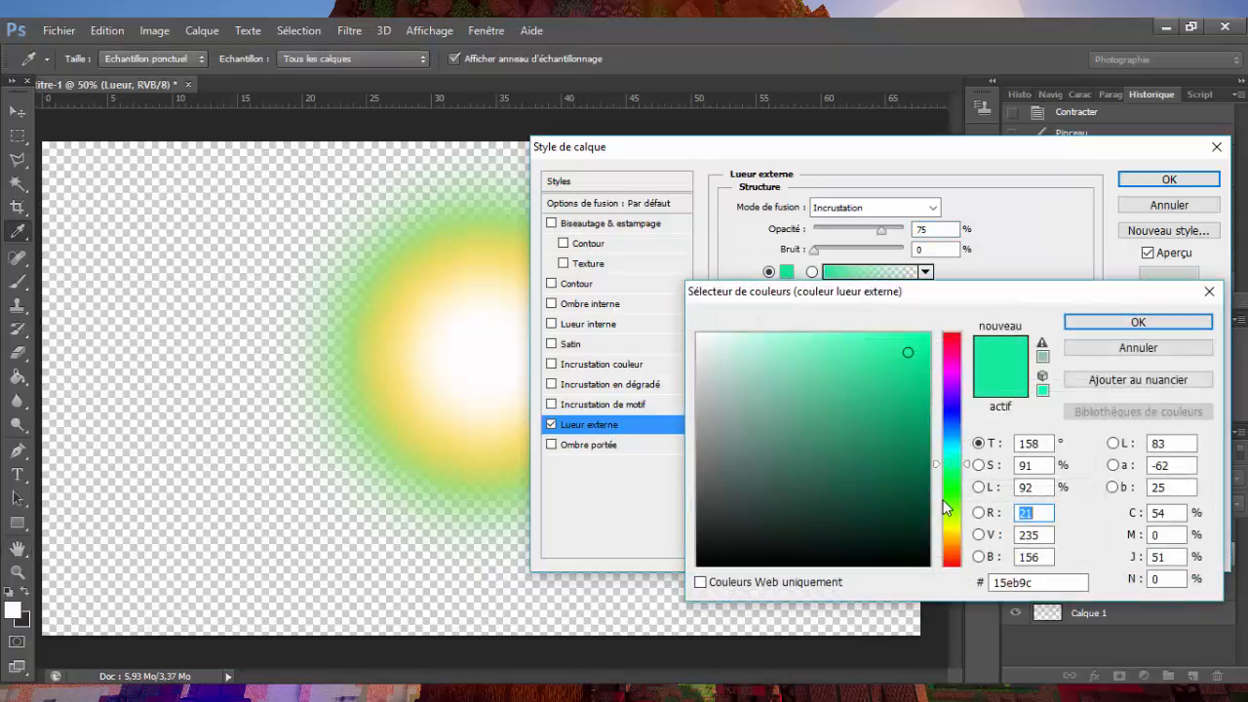
pyautogui.moveTo(938, 458); pyautogui.dragTo(942, 524)
pyautogui.click(1132, 322)
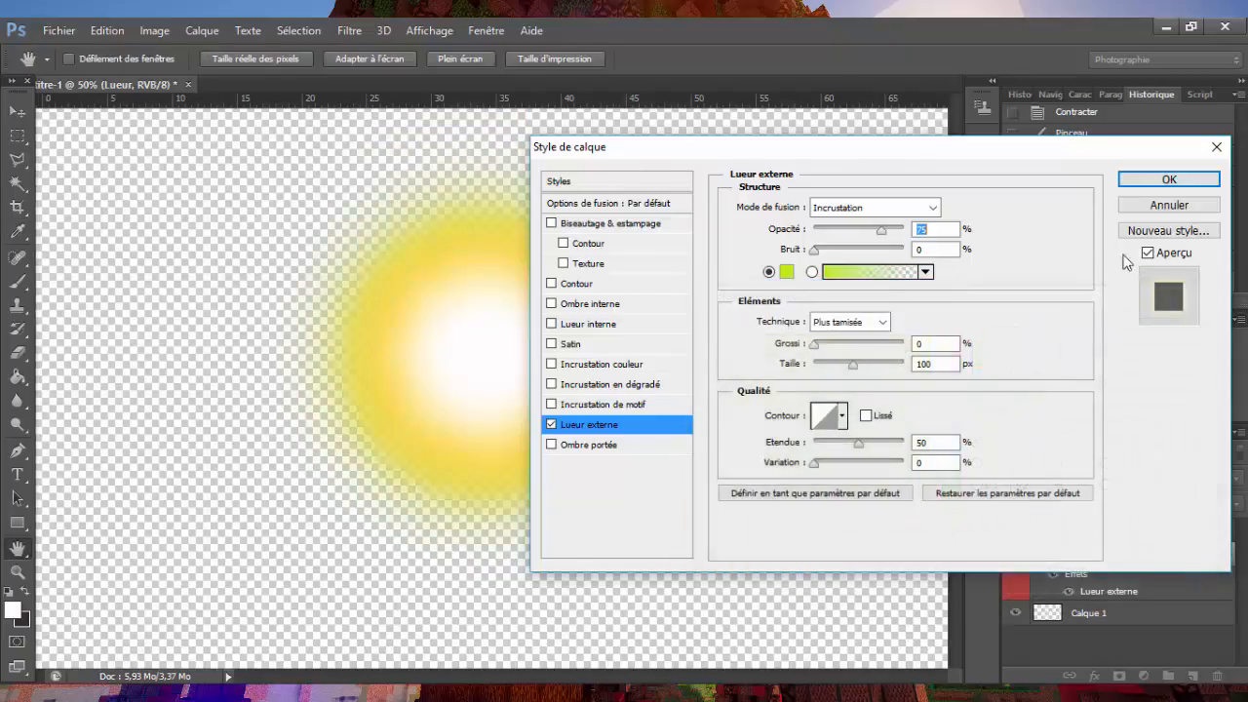
pyautogui.click(1157, 181)
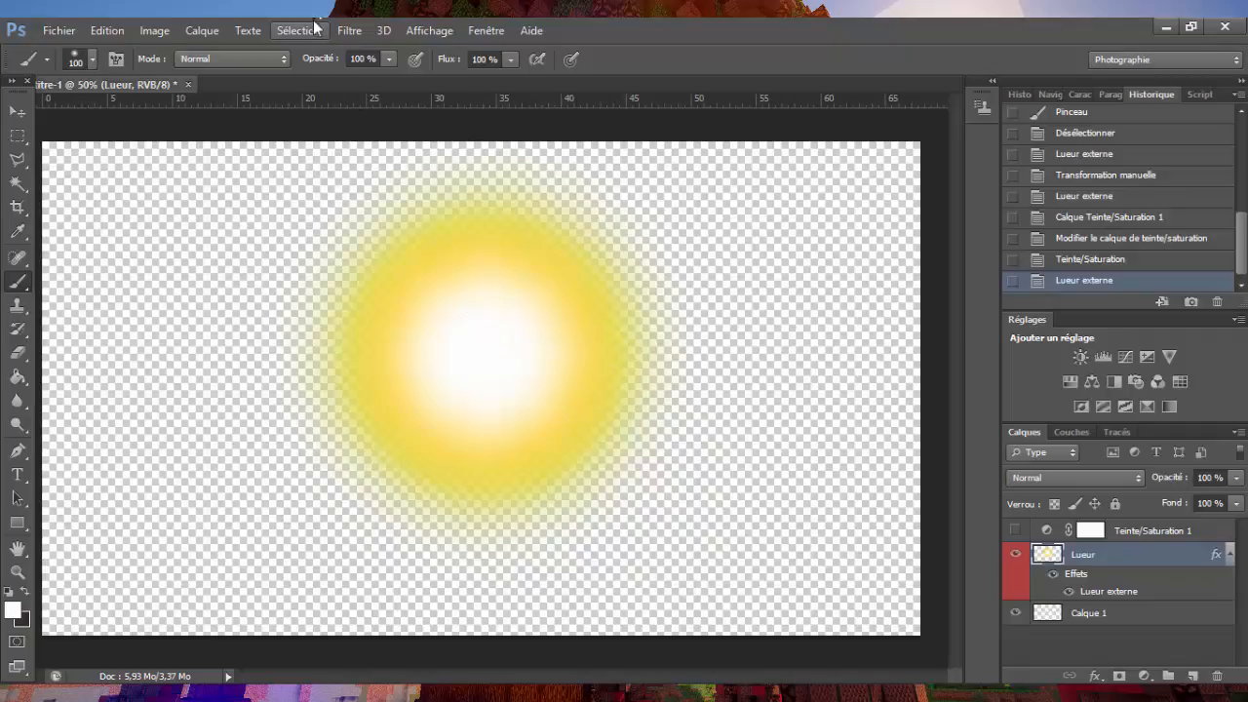
# Open the Liquify filter on the Lueur layer and pull two thin spikes out of the orb's right side.
pyautogui.click(349, 30)
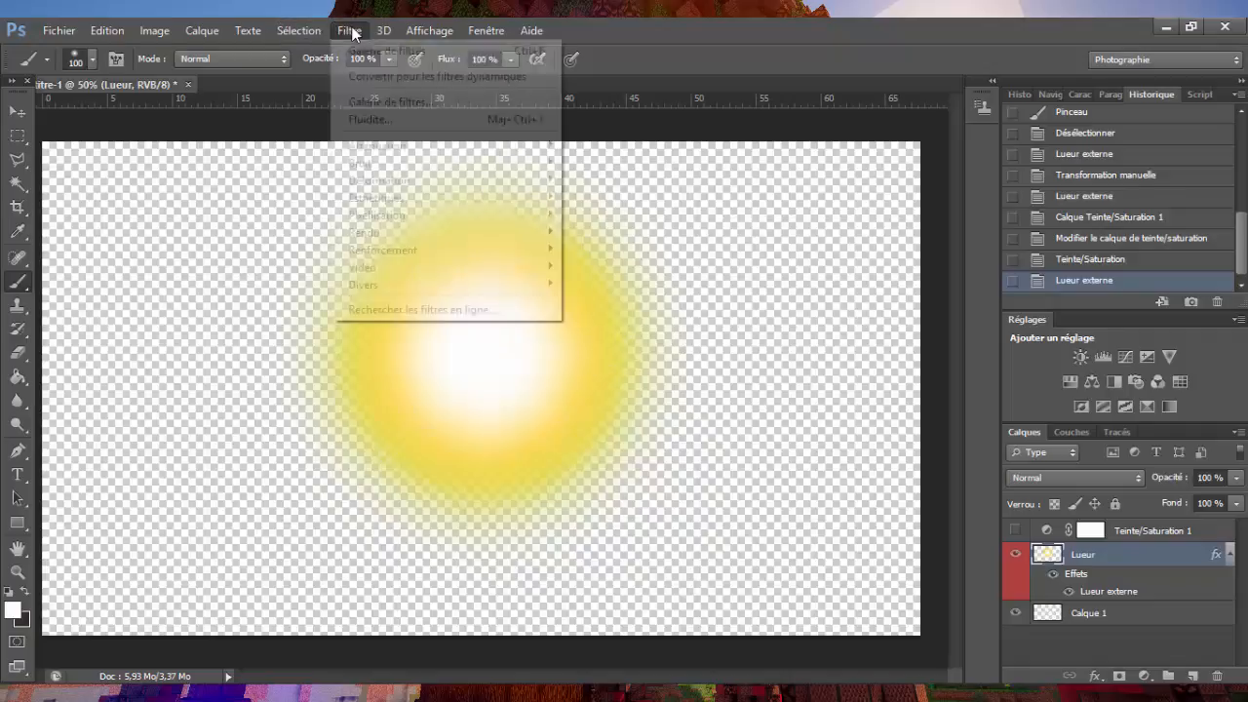
pyautogui.click(404, 123)
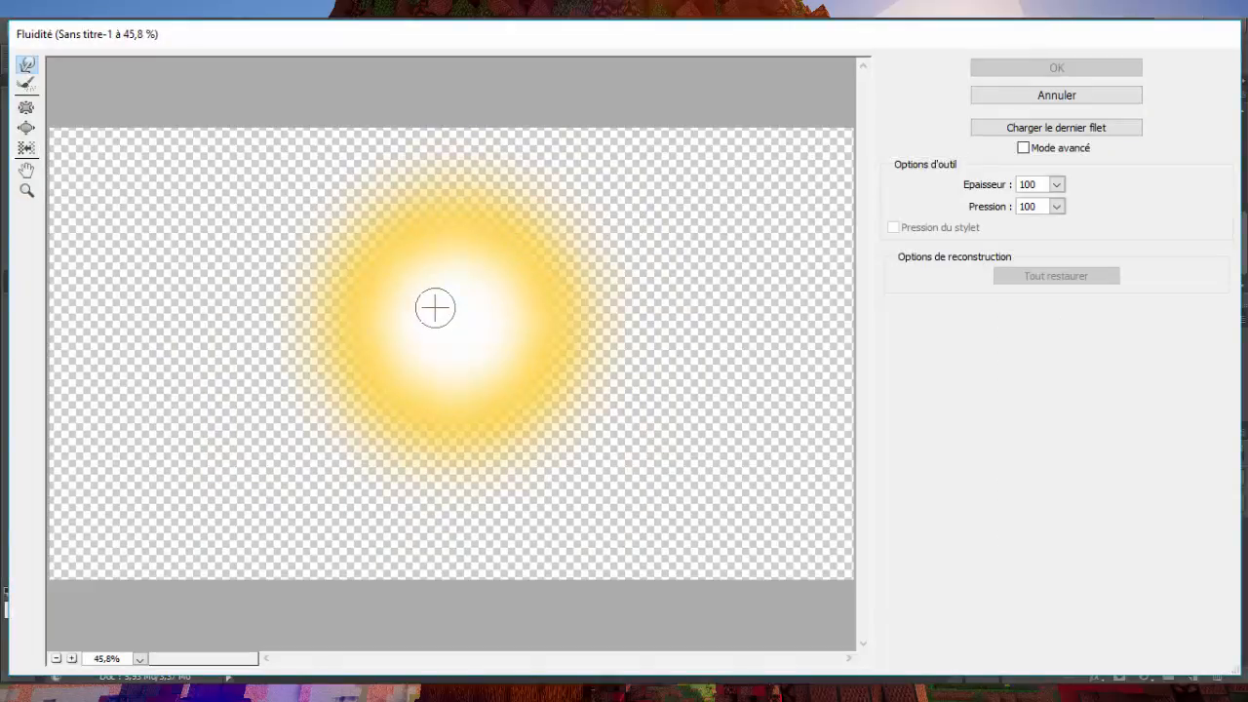
pyautogui.moveTo(494, 303); pyautogui.dragTo(674, 274)
pyautogui.moveTo(522, 344); pyautogui.dragTo(690, 307)
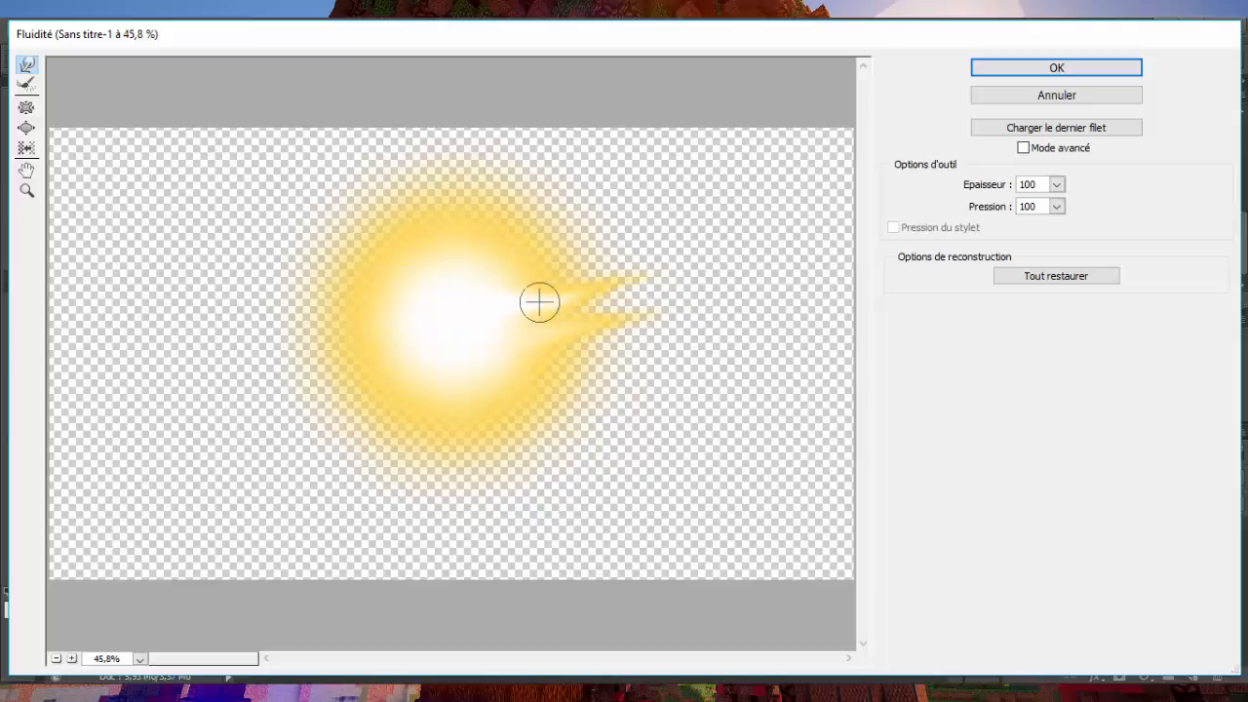
# Set the Liquify brush size to 200 and stretch the orb's right side into three broad, pointed flares.
pyautogui.click(1056, 185)
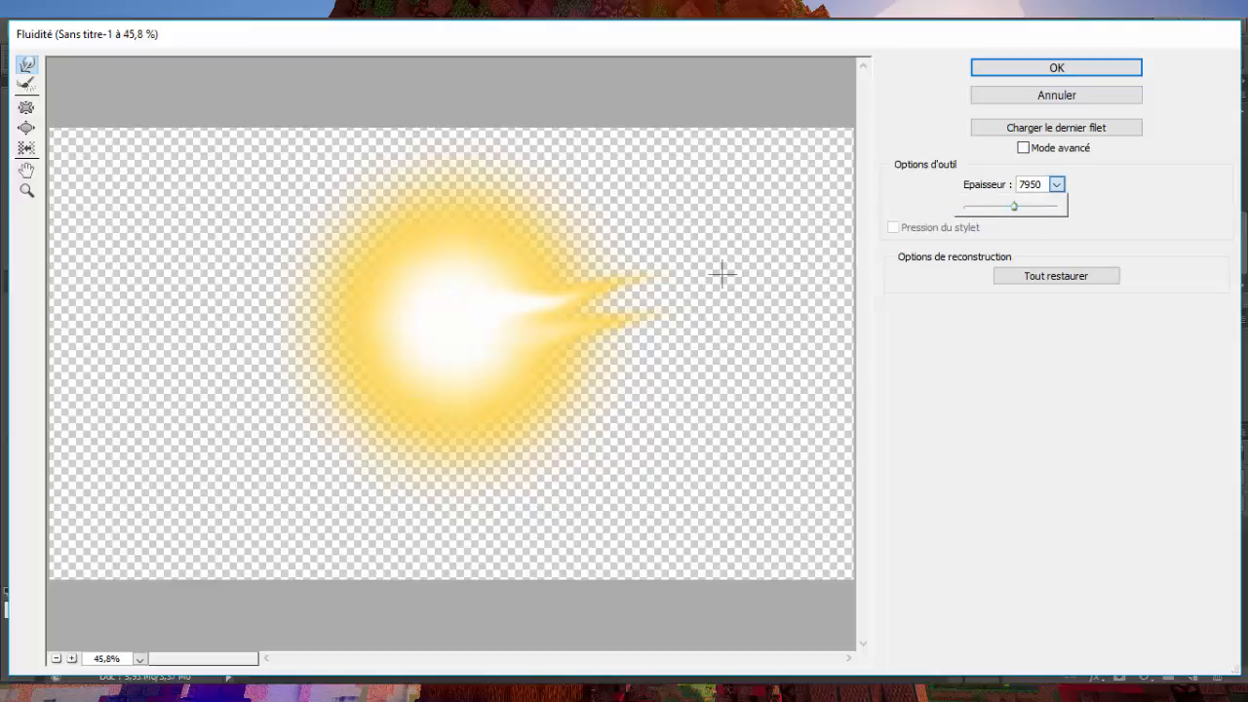
pyautogui.moveTo(1014, 215); pyautogui.dragTo(970, 211)
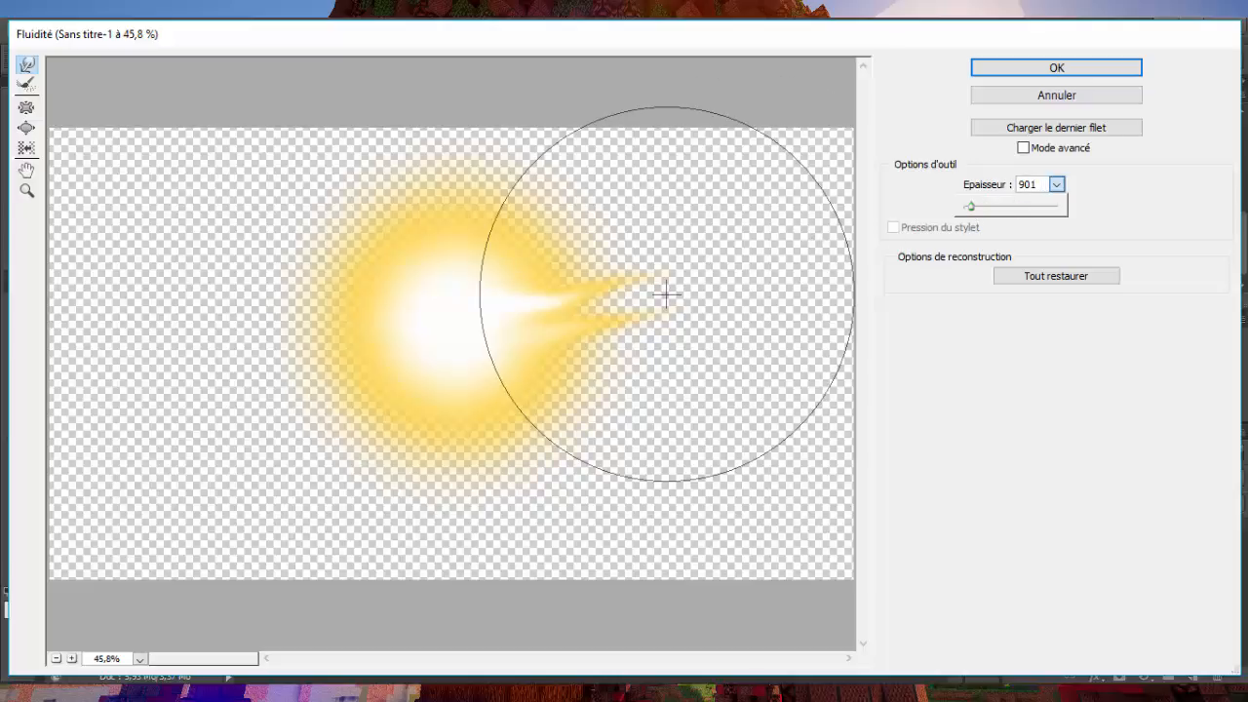
pyautogui.click(995, 185)
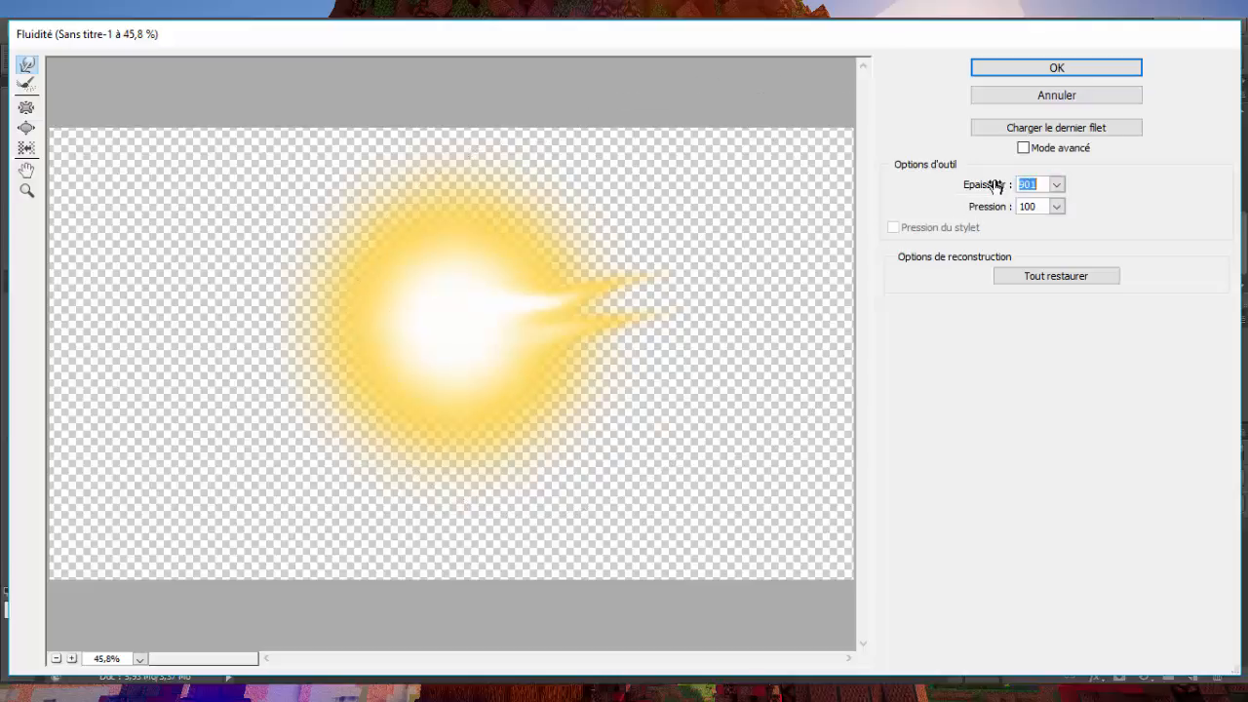
pyautogui.write('200')
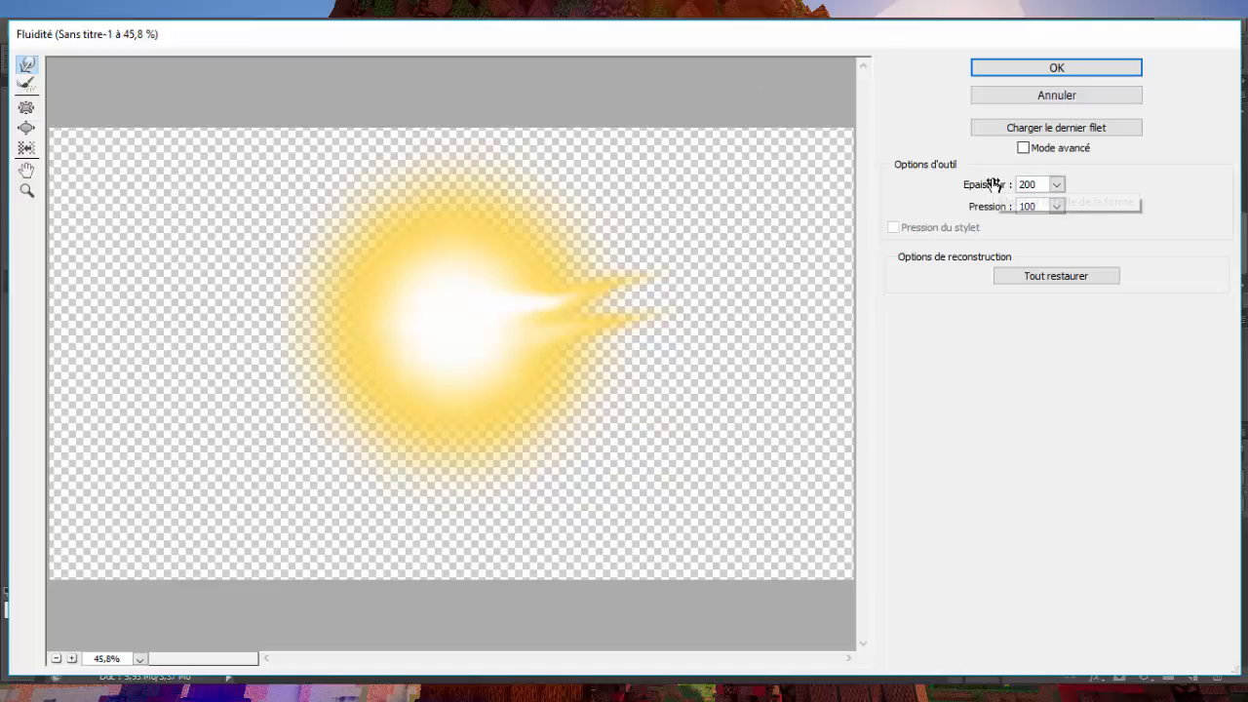
pyautogui.moveTo(531, 302); pyautogui.dragTo(760, 282)
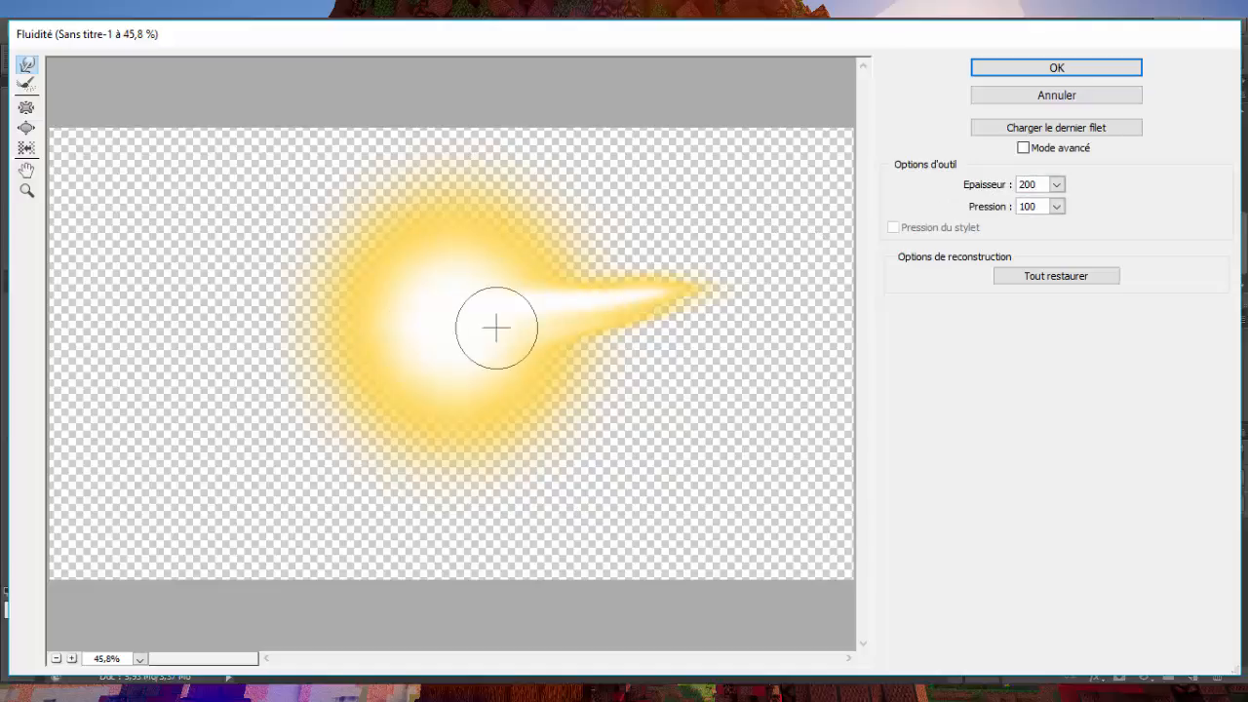
pyautogui.moveTo(496, 325); pyautogui.dragTo(751, 292)
pyautogui.moveTo(559, 301)
pyautogui.mouseDown()
pyautogui.moveTo(752, 289)
pyautogui.moveTo(528, 290)
pyautogui.moveTo(747, 282)
pyautogui.mouseUp()
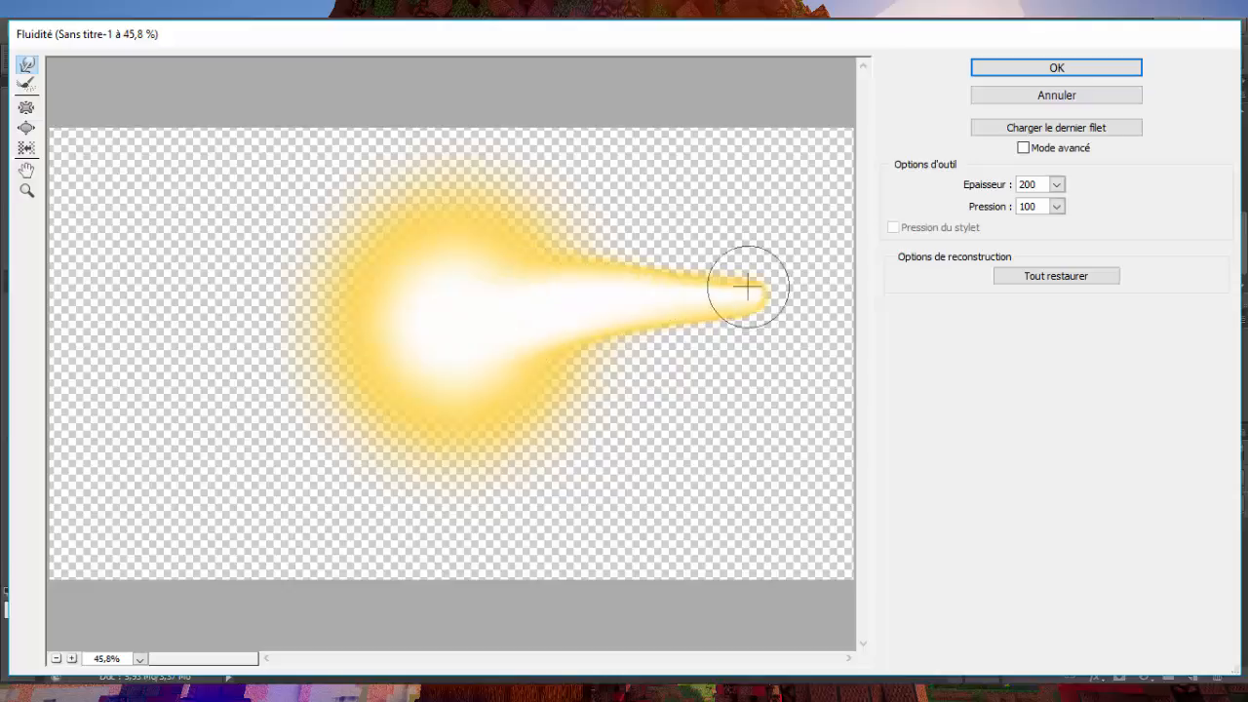
pyautogui.moveTo(455, 267); pyautogui.dragTo(680, 232)
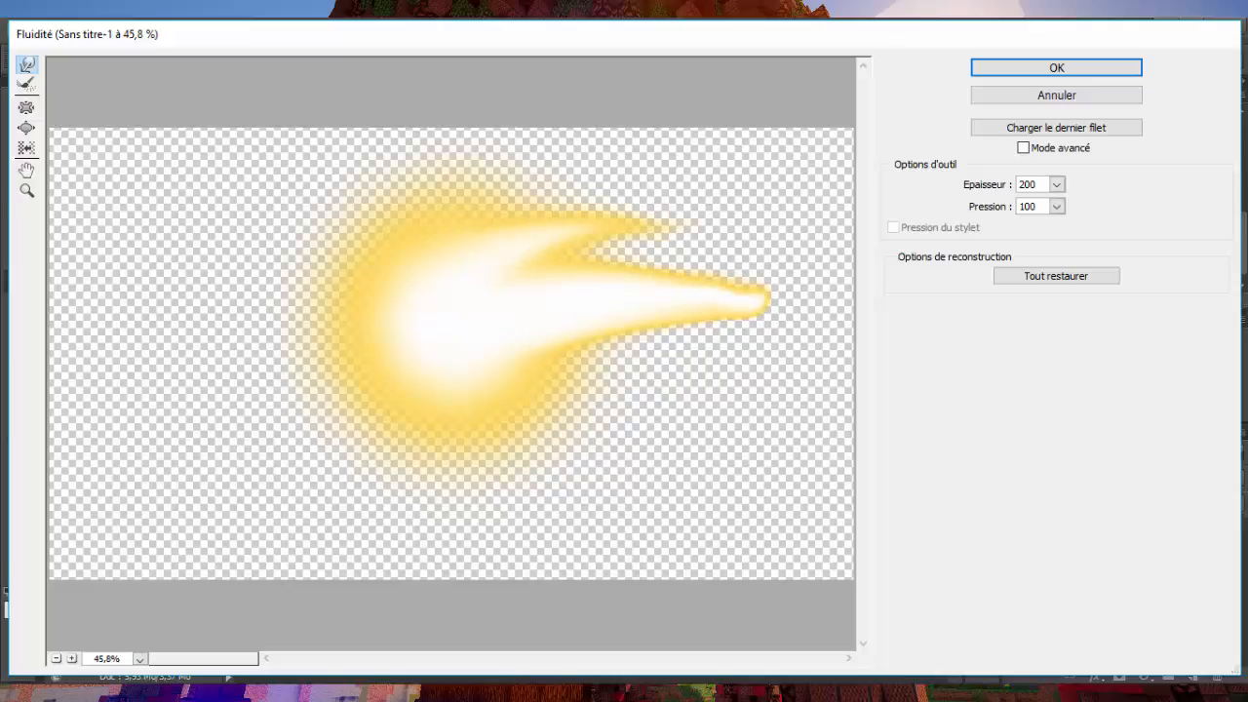
pyautogui.moveTo(481, 341)
pyautogui.mouseDown()
pyautogui.moveTo(627, 384)
pyautogui.moveTo(764, 381)
pyautogui.mouseUp()
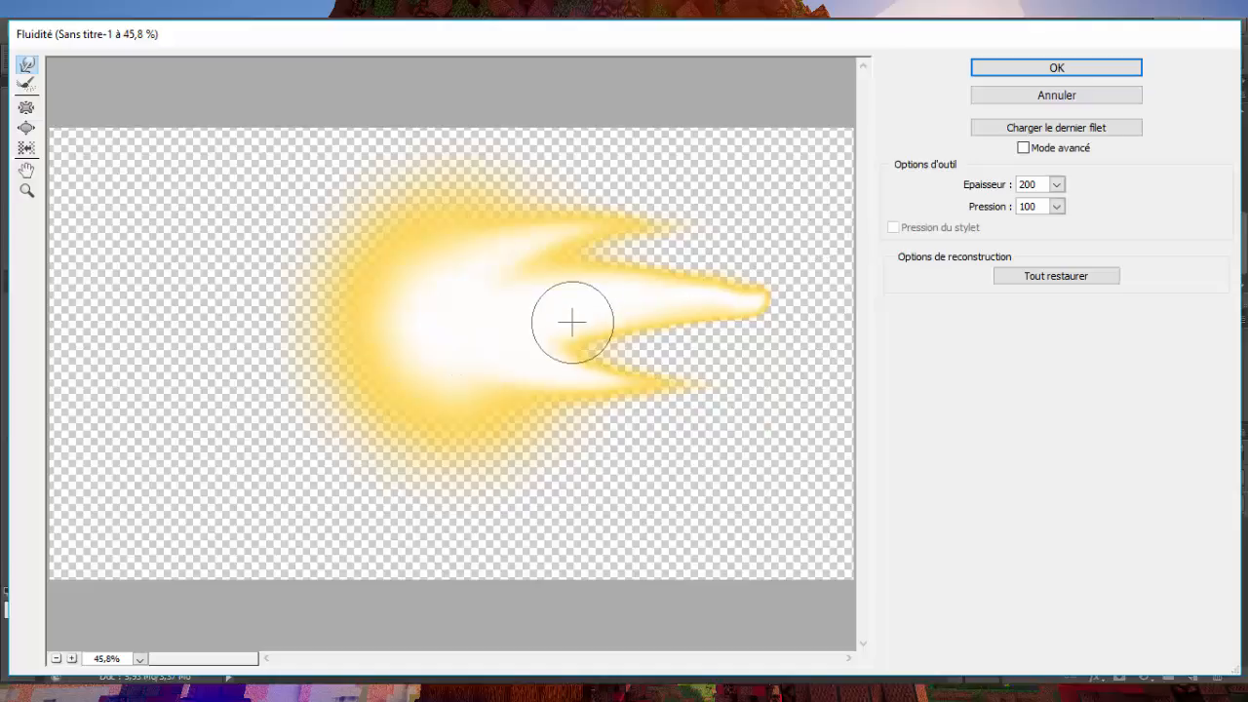
# Pull two flares out of the orb's left side, apply the Liquify distortion, and undo it.
pyautogui.moveTo(440, 334)
pyautogui.mouseDown()
pyautogui.moveTo(337, 257)
pyautogui.moveTo(219, 216)
pyautogui.mouseUp()
pyautogui.moveTo(390, 348)
pyautogui.mouseDown()
pyautogui.moveTo(315, 370)
pyautogui.moveTo(228, 371)
pyautogui.moveTo(212, 388)
pyautogui.mouseUp()
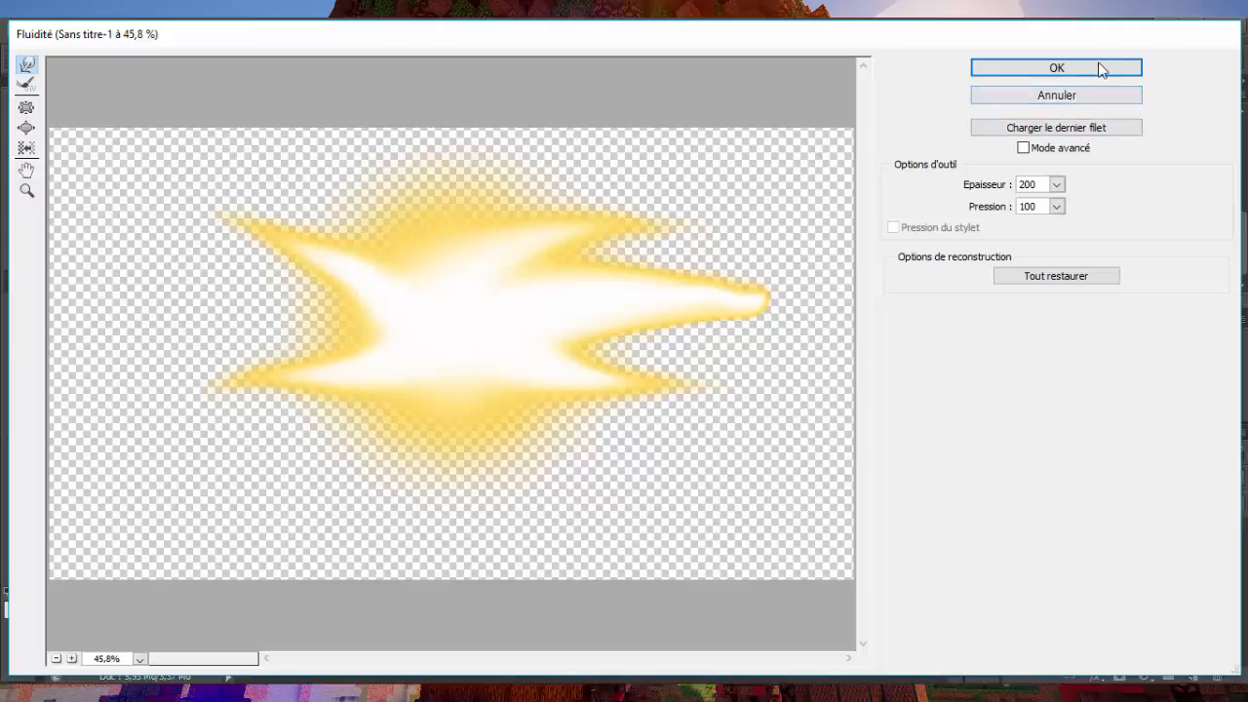
pyautogui.click(1036, 70)
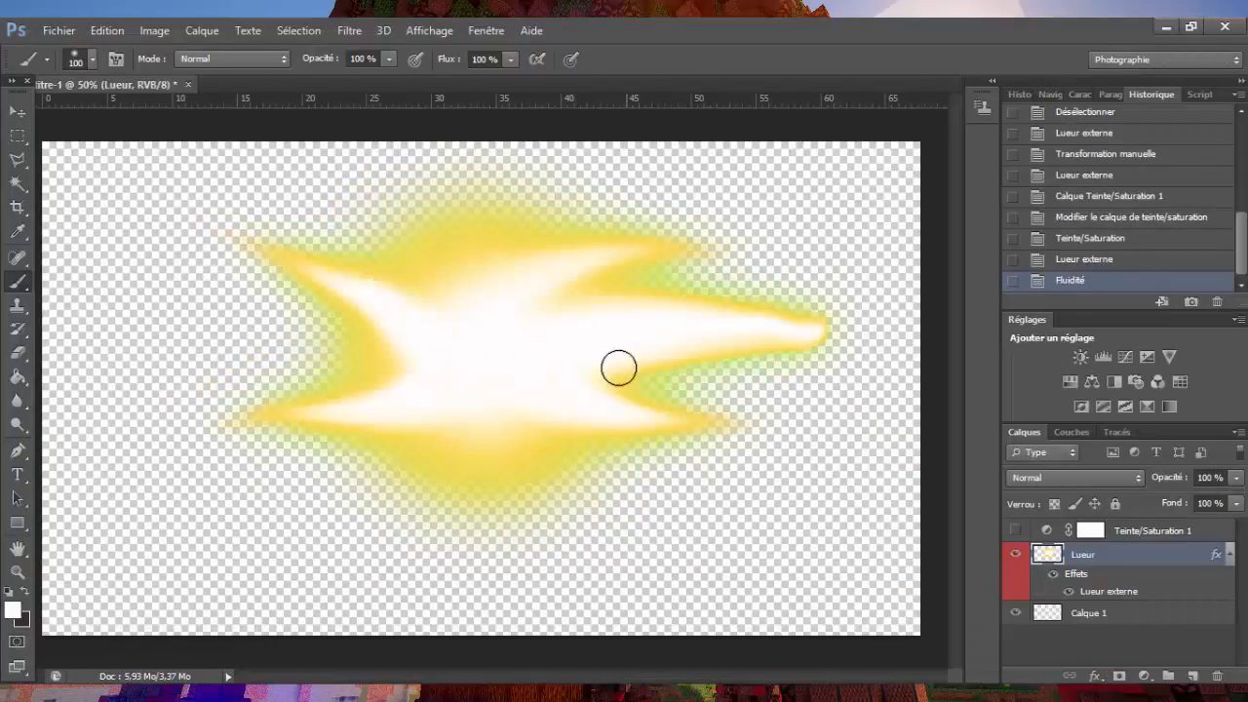
pyautogui.hotkey('ctrl', 'z')
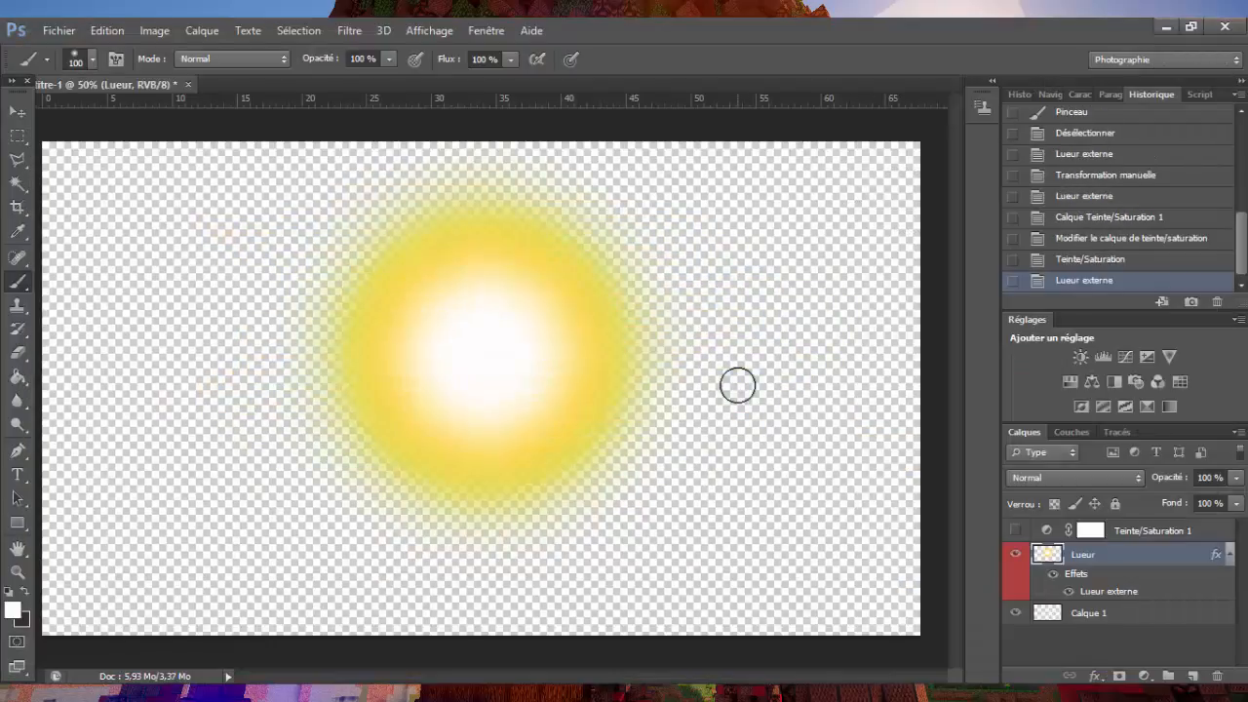
# Try a swirling Liquify distortion on the orb with the 200 brush, and revert to the Lueur externe history state.
pyautogui.hotkey('ctrl', 'shift', 'x')
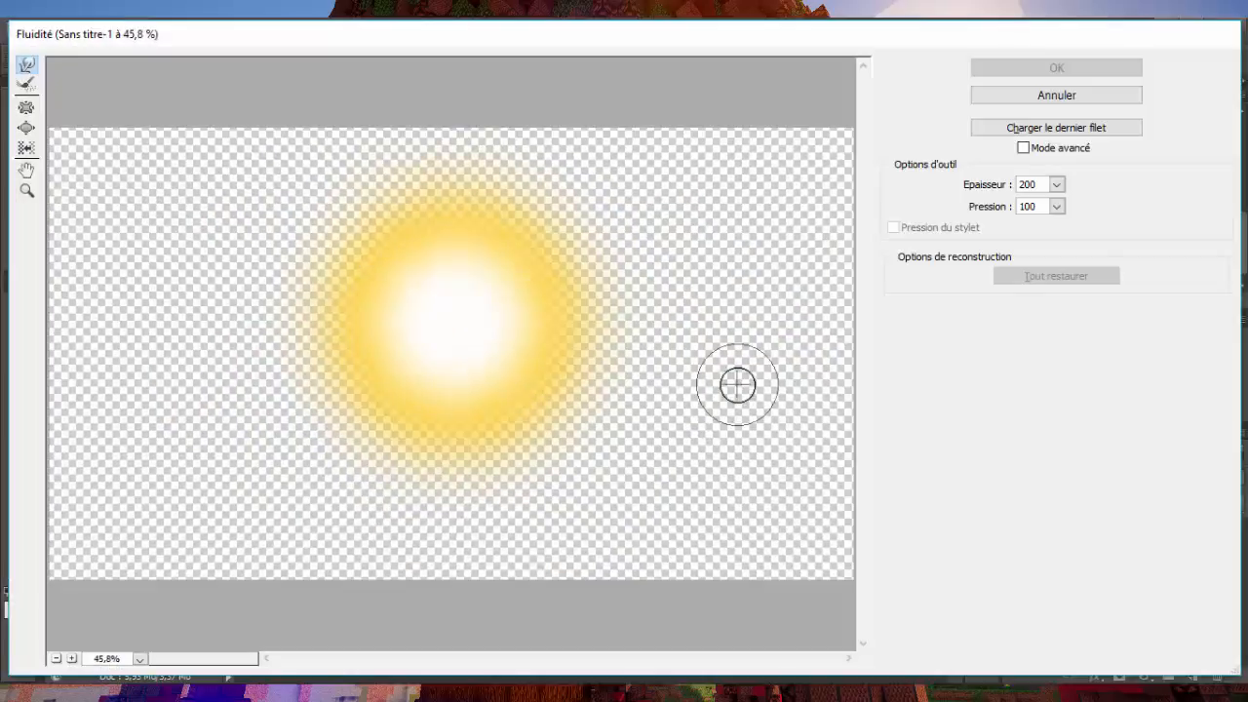
pyautogui.moveTo(430, 258)
pyautogui.mouseDown()
pyautogui.moveTo(539, 435)
pyautogui.moveTo(411, 274)
pyautogui.moveTo(525, 441)
pyautogui.moveTo(441, 215)
pyautogui.moveTo(590, 424)
pyautogui.moveTo(283, 384)
pyautogui.mouseUp()
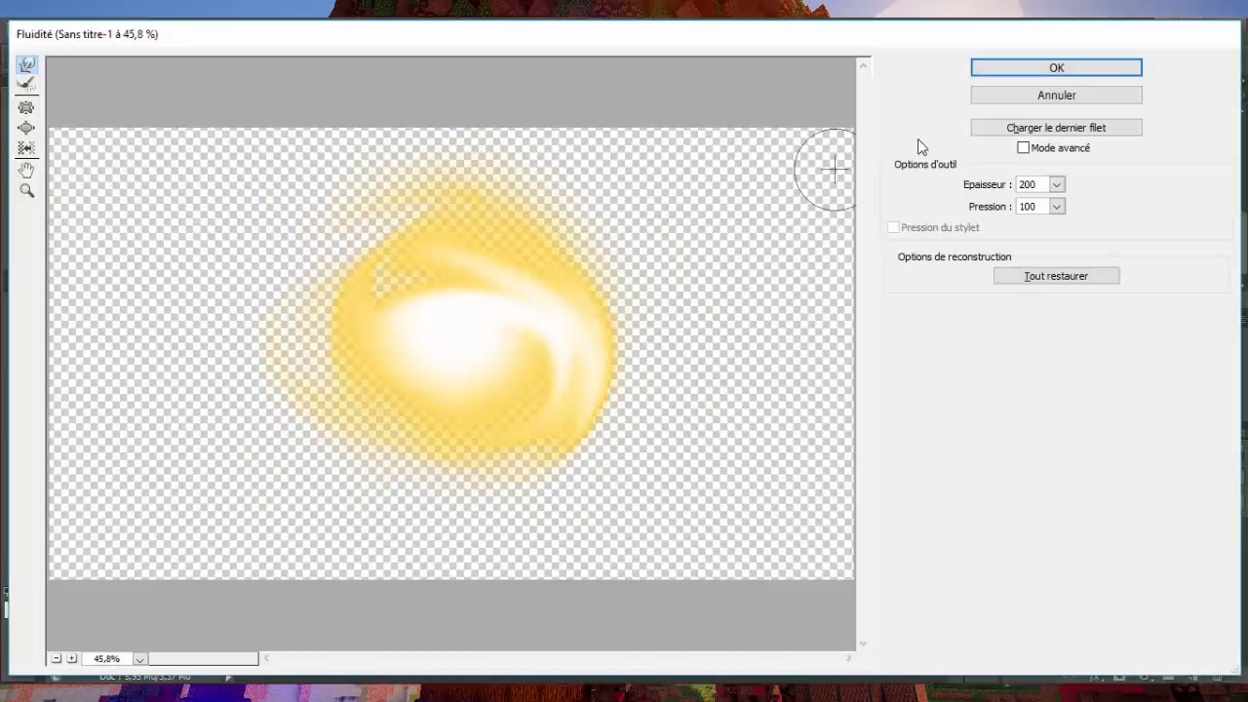
pyautogui.click(1037, 68)
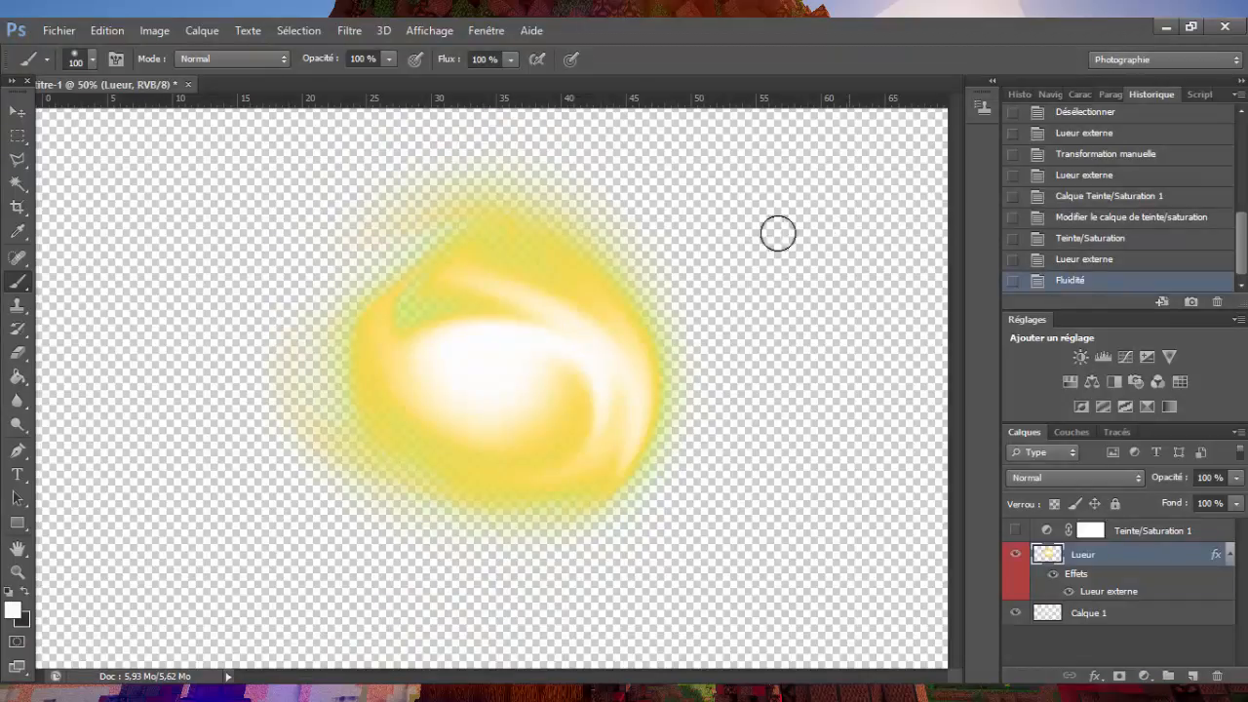
pyautogui.click(63, 30)
pyautogui.click(65, 31)
pyautogui.click(1073, 260)
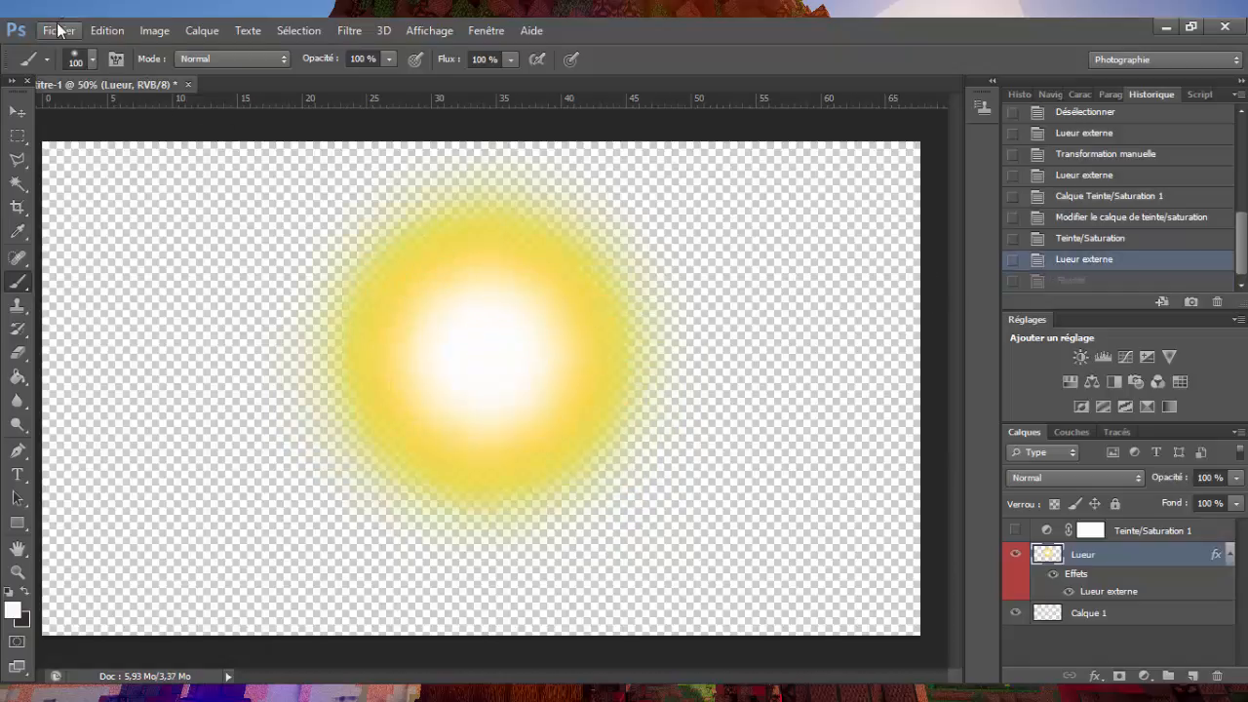
# Open the character image render nayel 2.png from the minias folder.
pyautogui.click(58, 31)
pyautogui.click(90, 67)
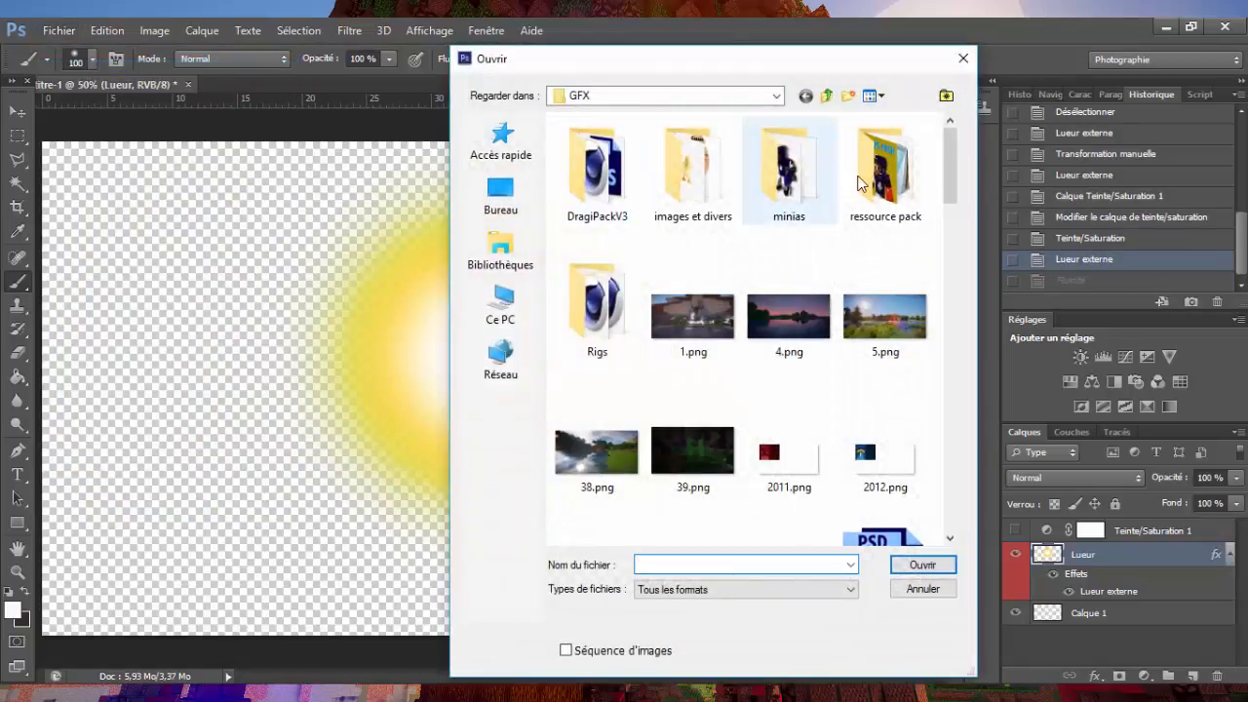
pyautogui.doubleClick(788, 170)
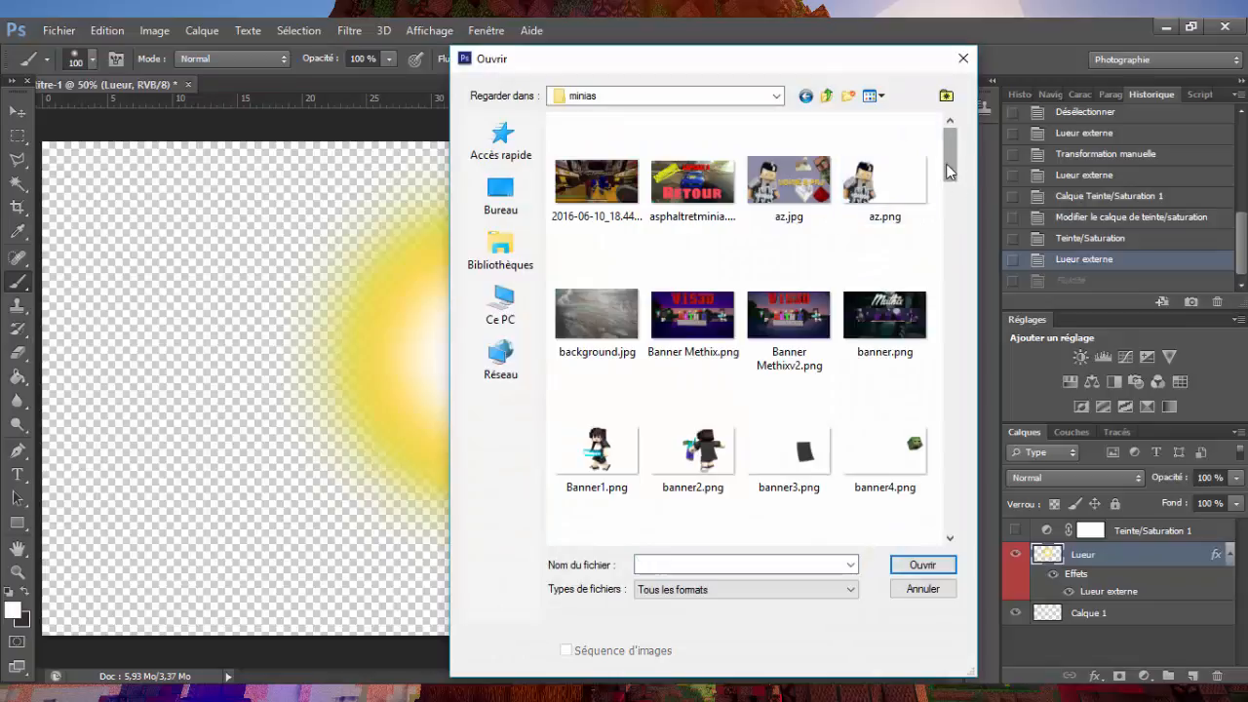
pyautogui.moveTo(949, 172); pyautogui.dragTo(930, 407)
pyautogui.doubleClick(785, 329)
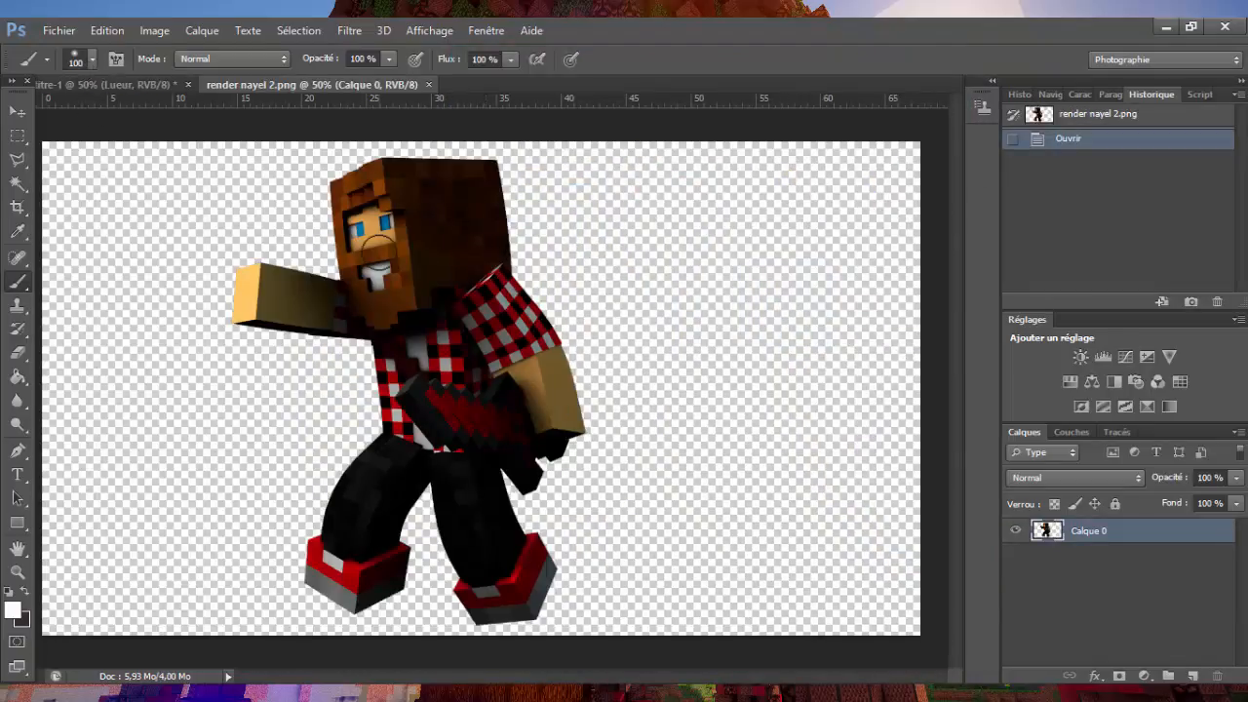
# Move the character to the right side of its canvas with Free Transform, centred at about X 1503.5 px, Y 540.5 px.
pyautogui.hotkey('ctrl', 't')
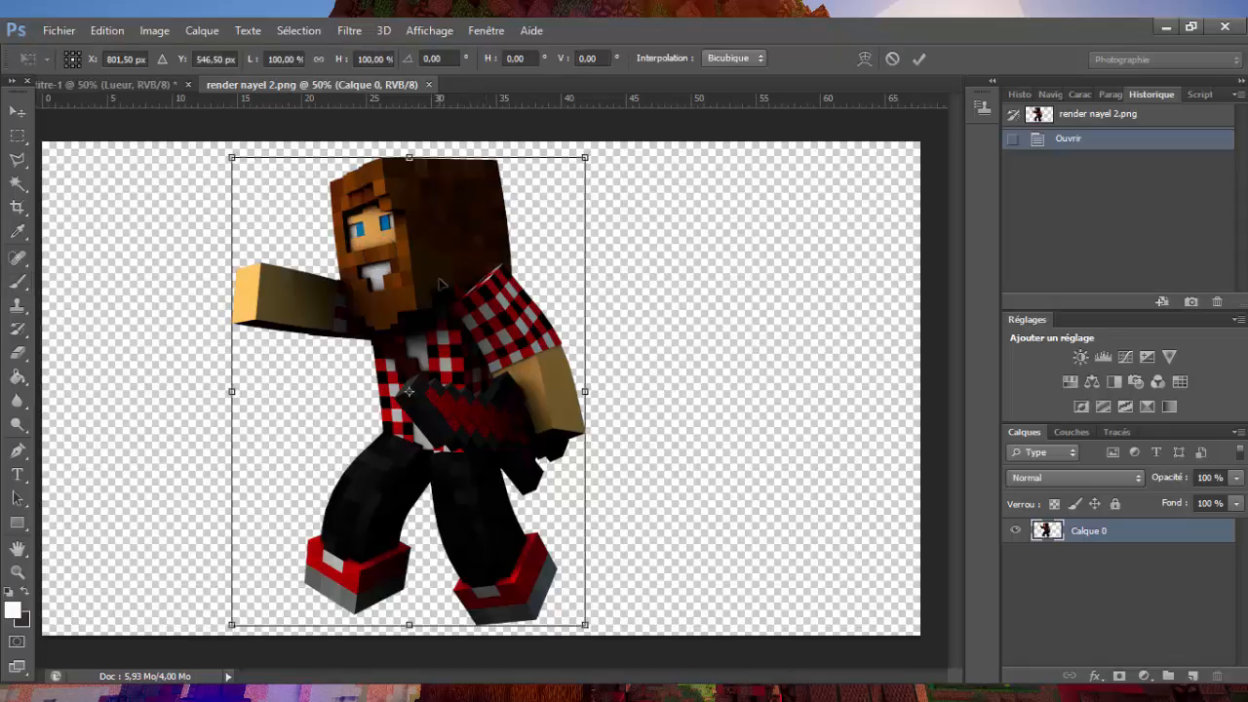
pyautogui.moveTo(489, 280); pyautogui.dragTo(761, 281)
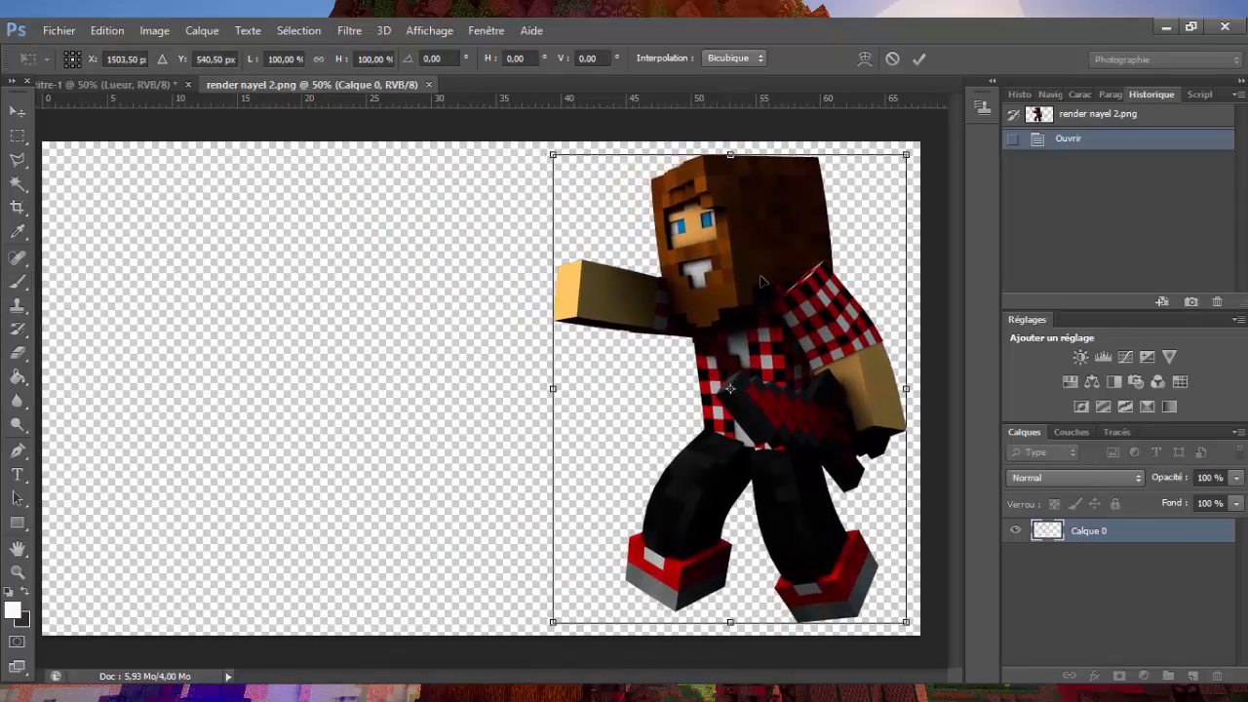
pyautogui.click(920, 61)
# Return to the glow document and delete the hidden Teinte/Saturation 1 adjustment layer.
pyautogui.click(140, 84)
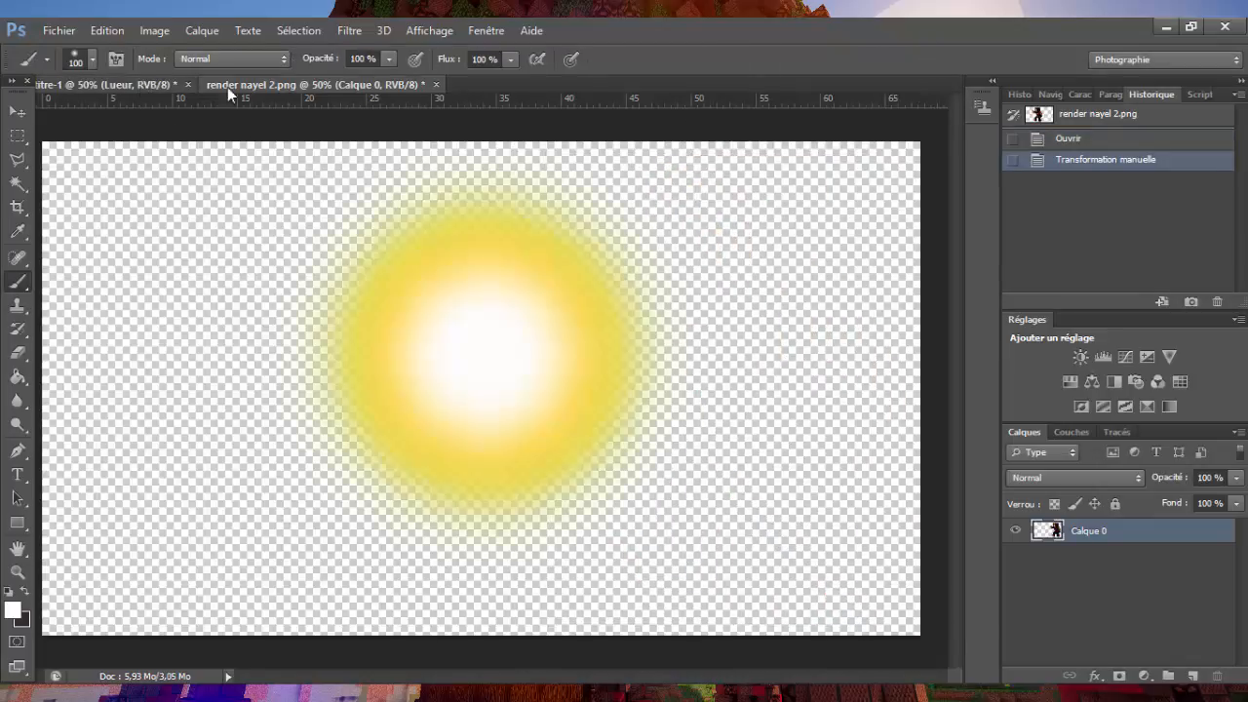
pyautogui.click(260, 85)
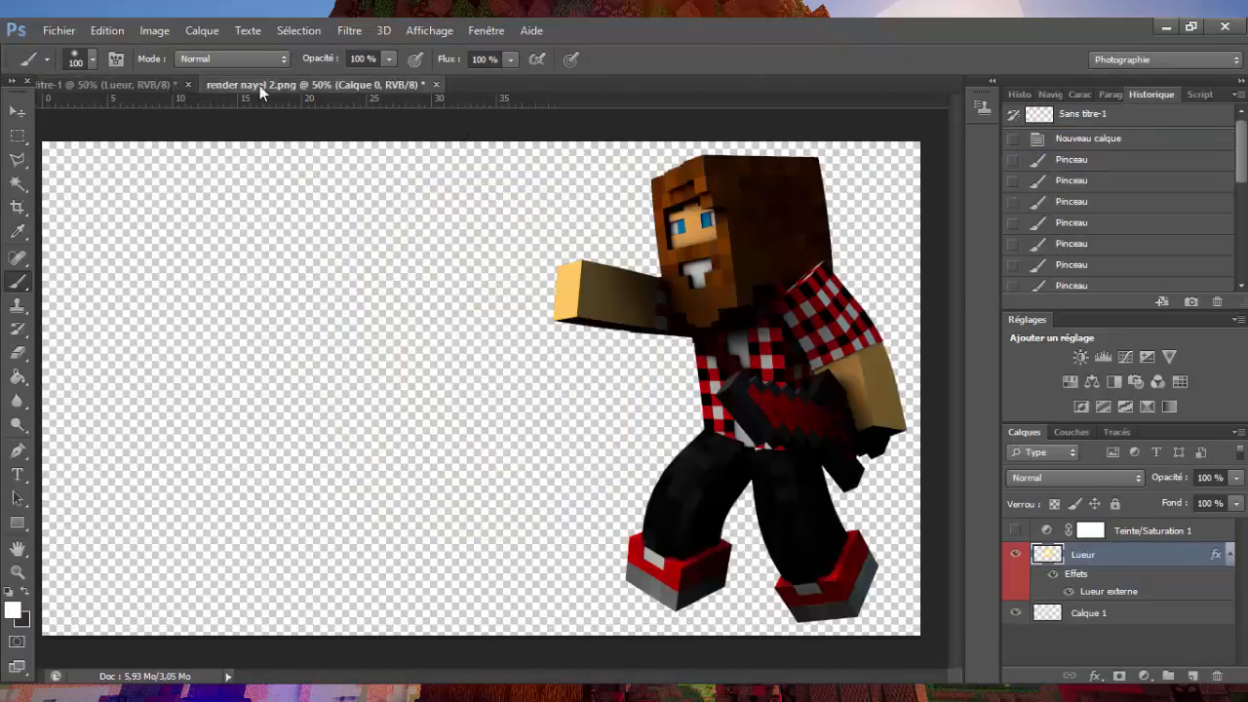
pyautogui.click(89, 87)
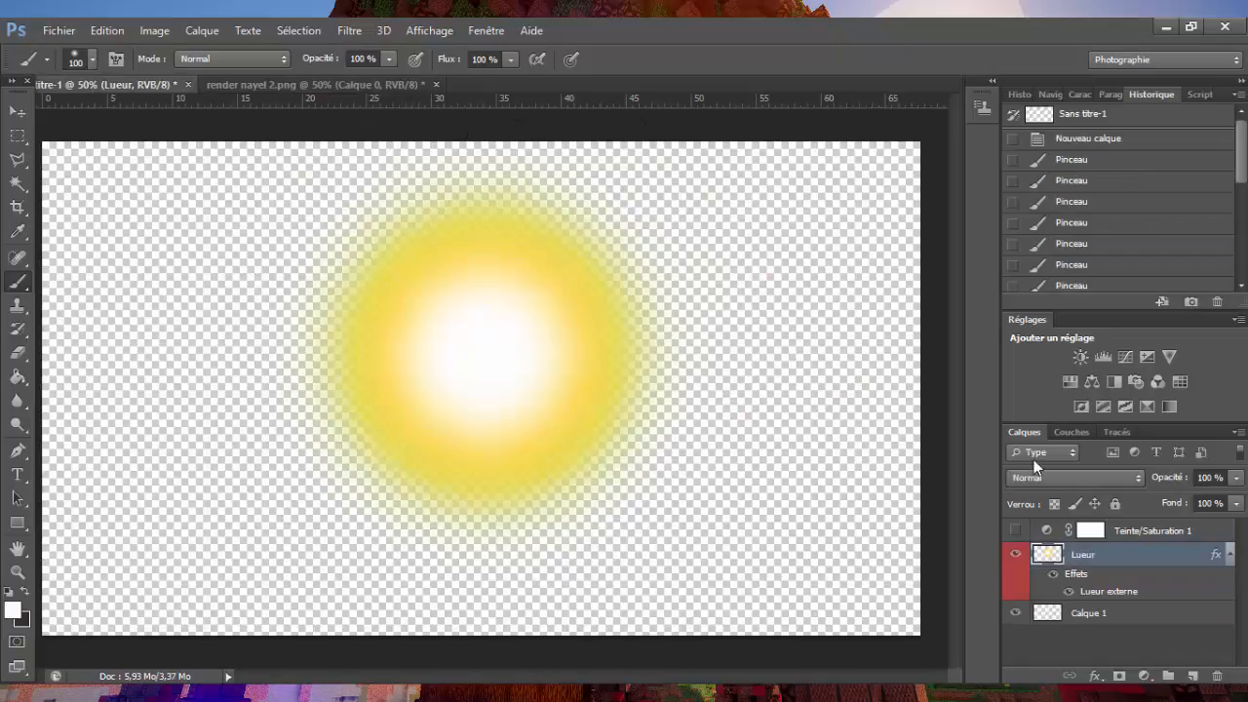
pyautogui.click(1121, 532)
pyautogui.press('Delete')
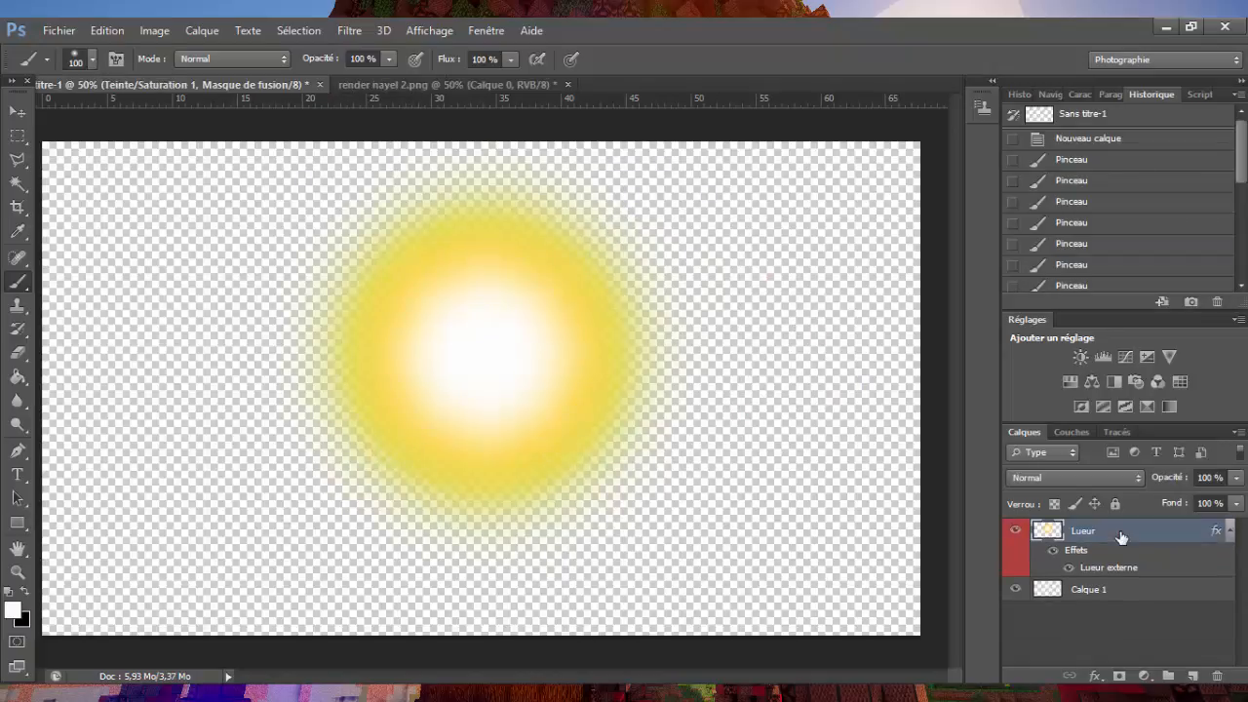
pyautogui.hotkey('ctrl', 'u')
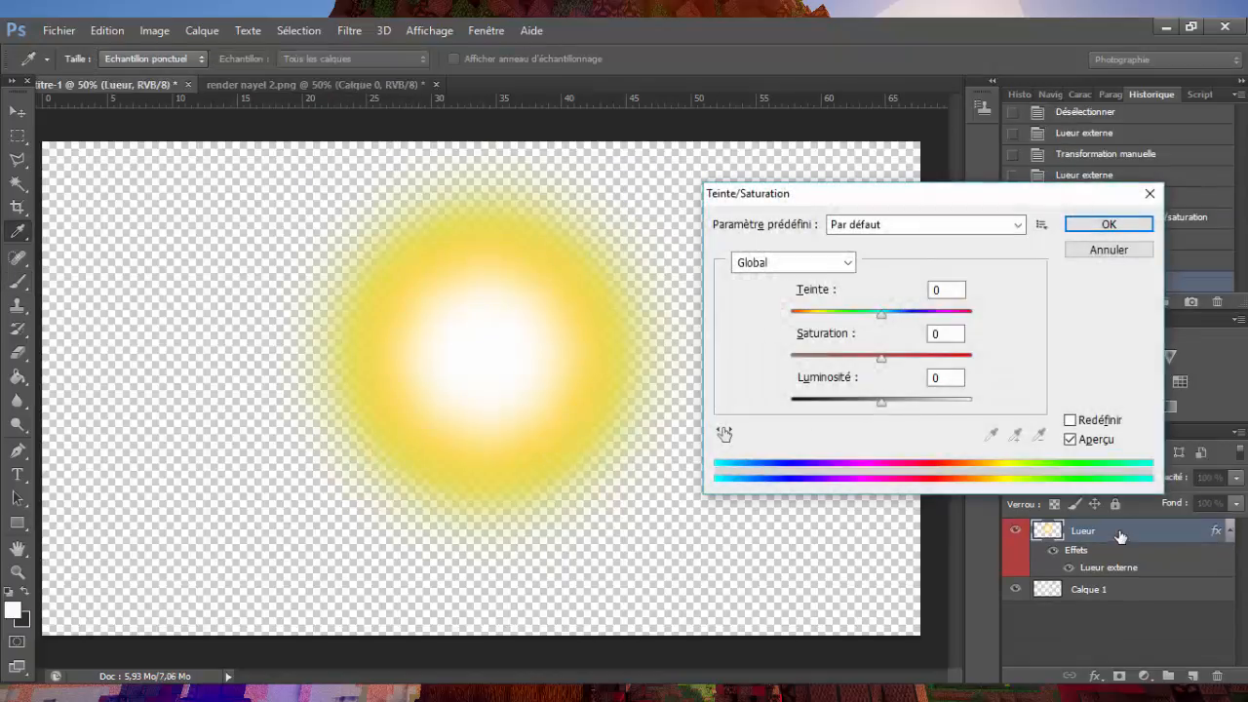
pyautogui.click(832, 266)
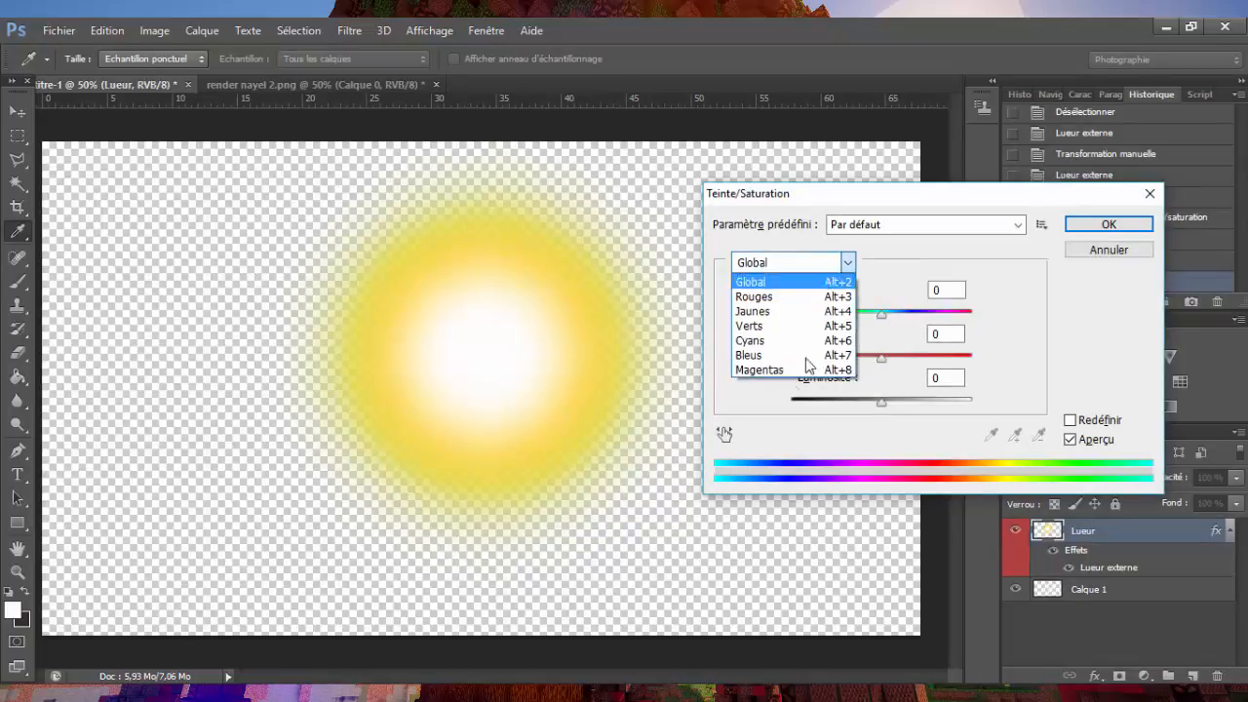
pyautogui.click(800, 297)
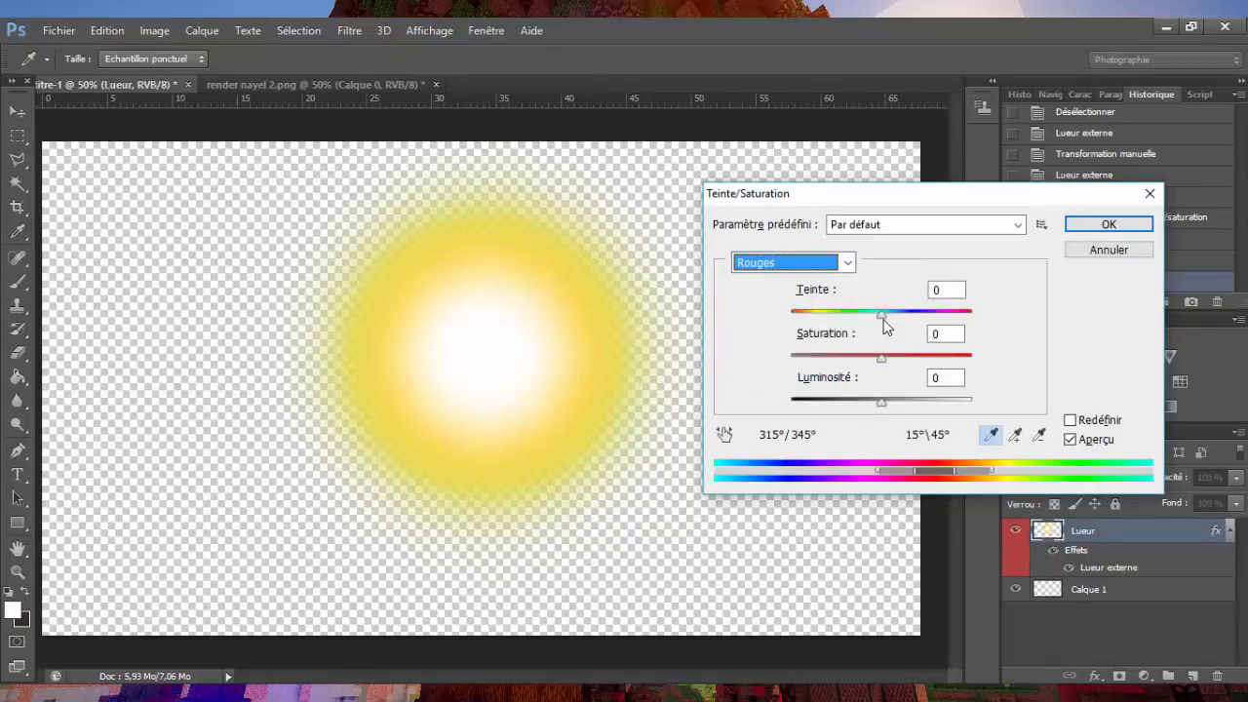
pyautogui.moveTo(882, 314); pyautogui.dragTo(797, 320)
pyautogui.click(1103, 250)
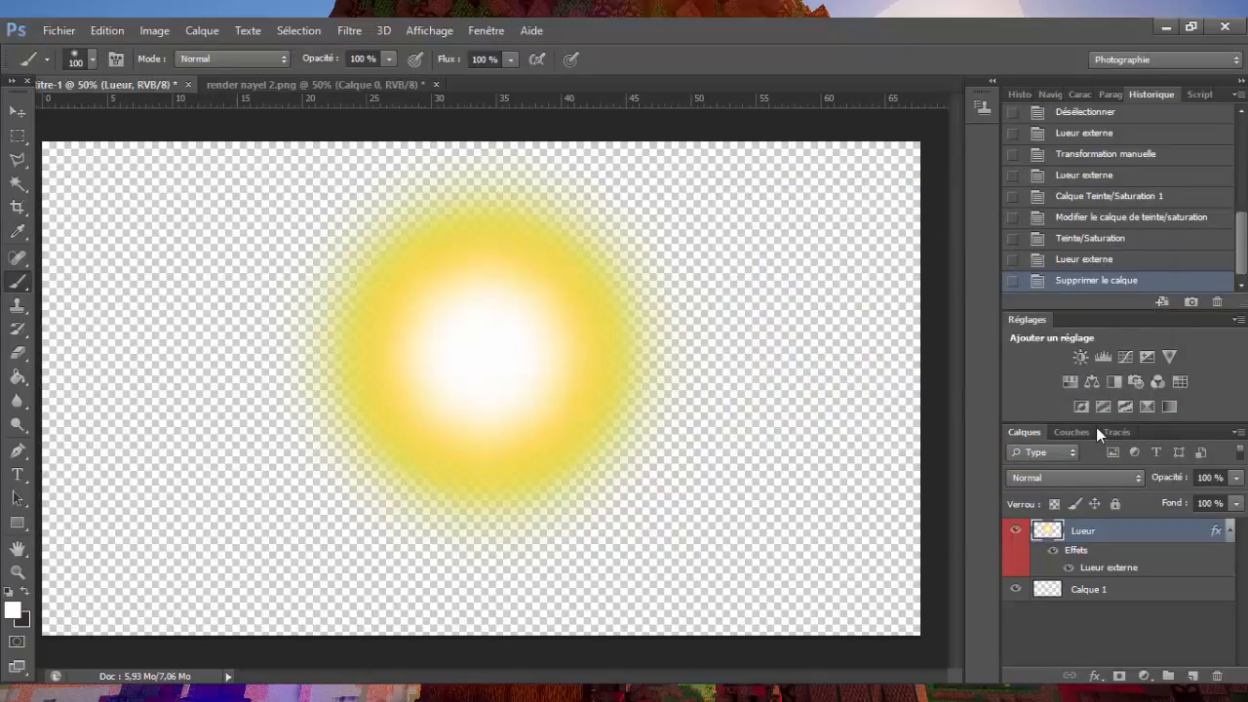
# Add a Teinte/Saturation adjustment layer above the Lueur layer and set its global hue to -47.
pyautogui.click(1070, 381)
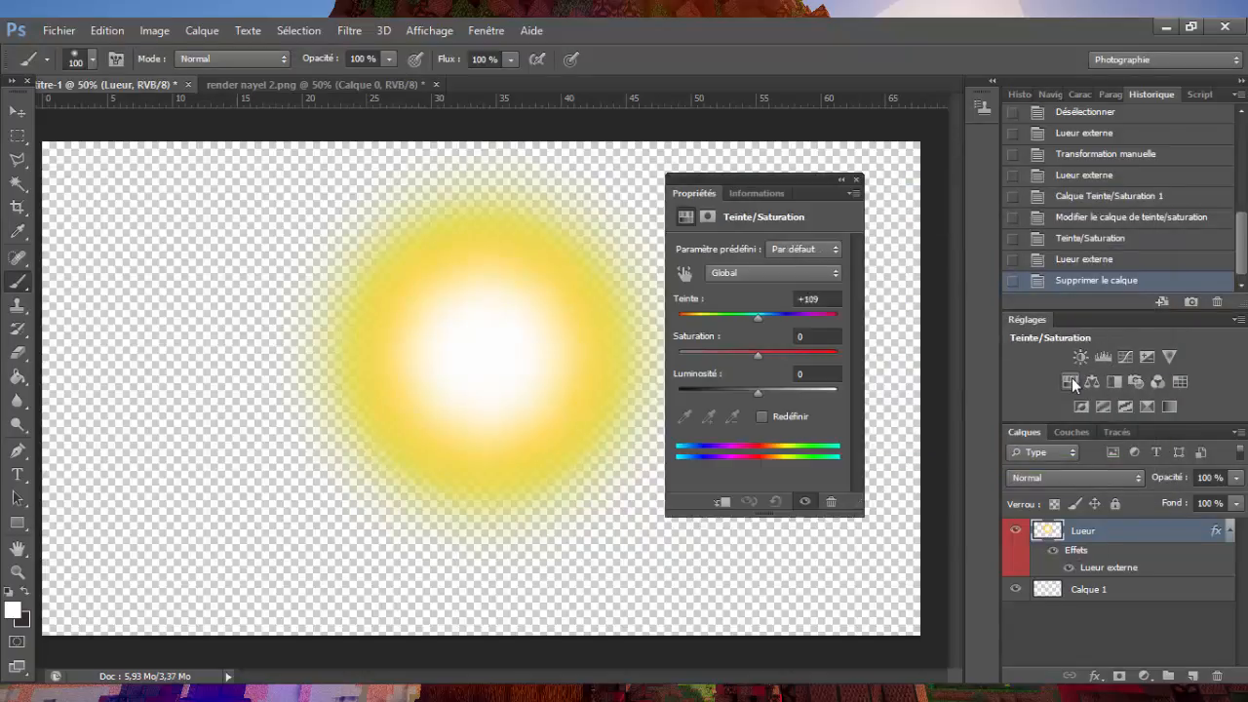
pyautogui.moveTo(759, 327); pyautogui.dragTo(720, 319)
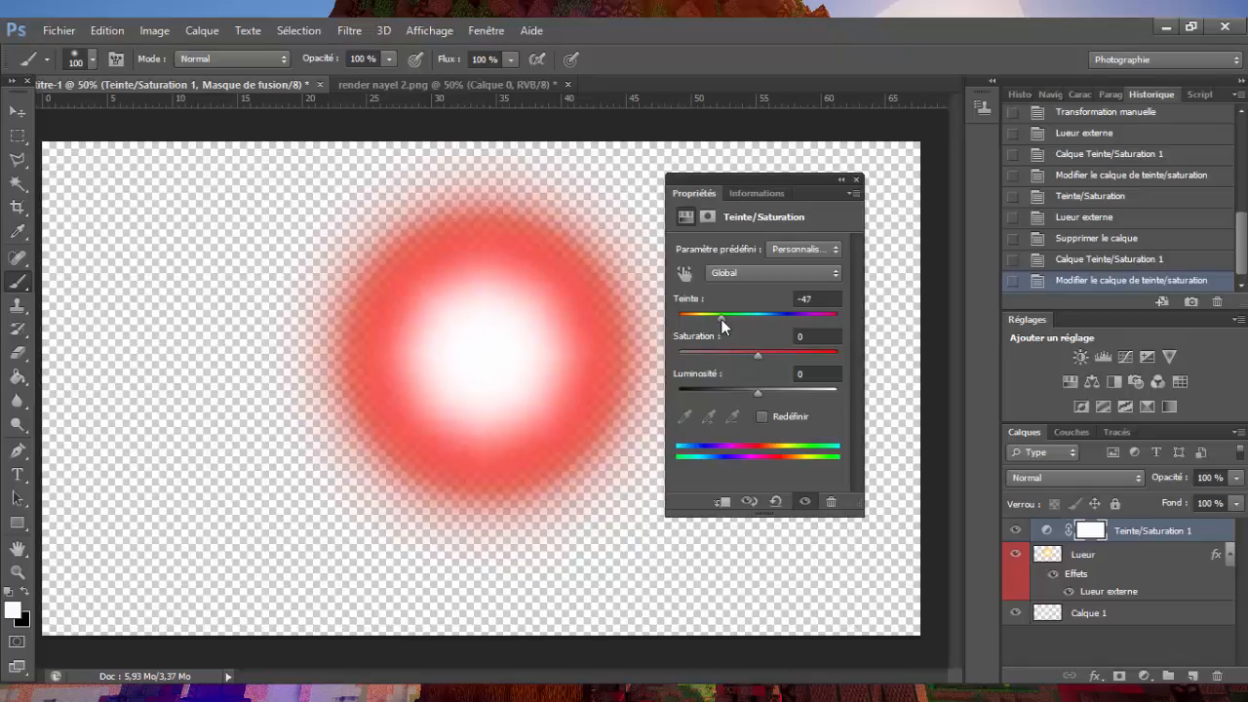
pyautogui.click(856, 181)
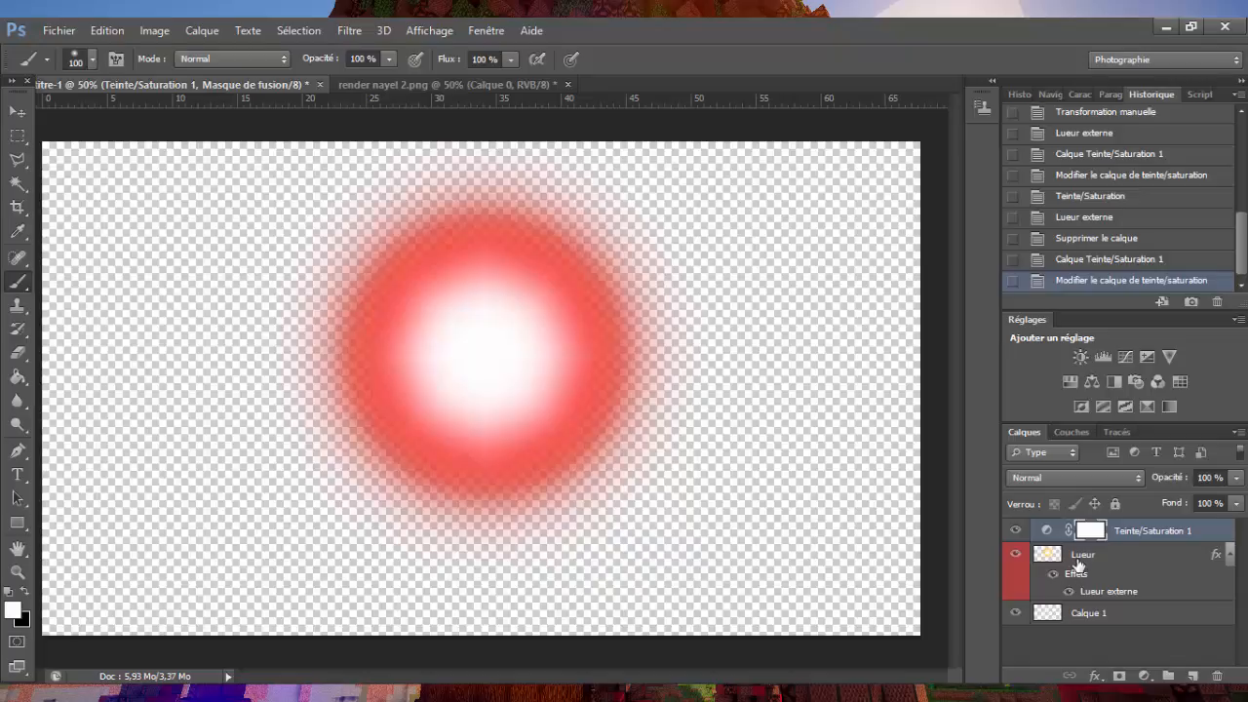
# Merge the Teinte/Saturation 1 adjustment layer with the Lueur layer.
pyautogui.click(1078, 565)
pyautogui.rightClick(1078, 567)
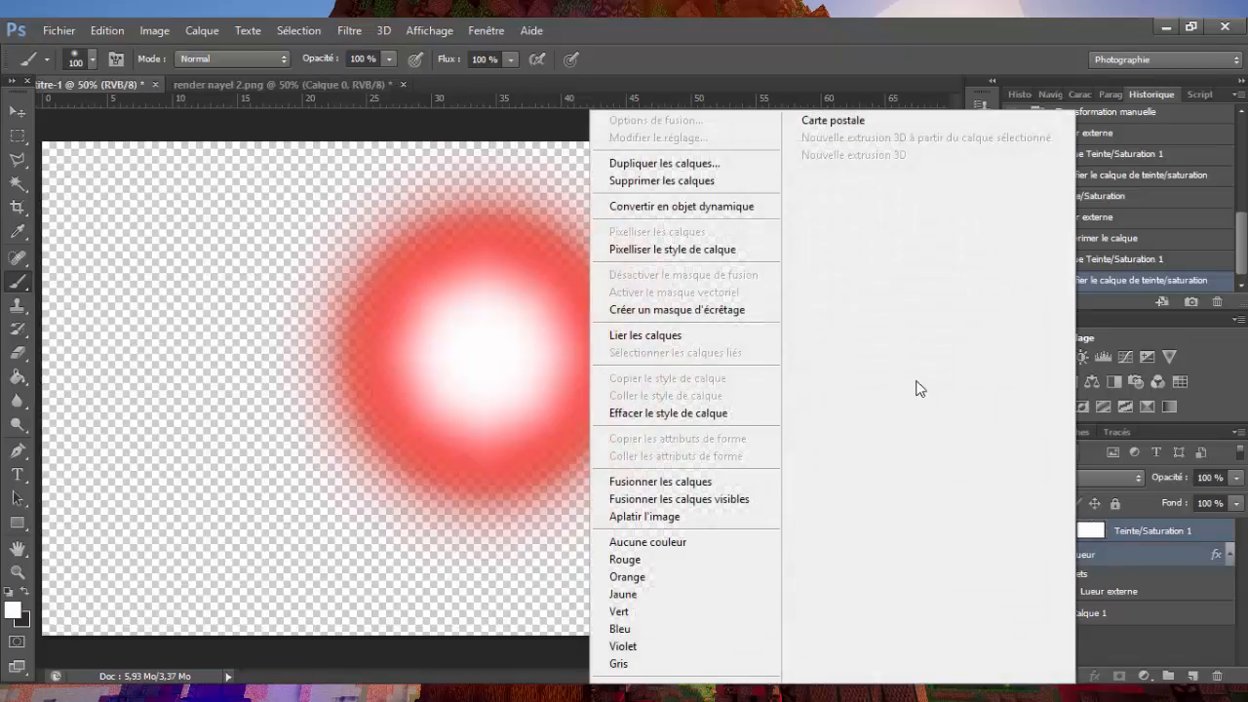
pyautogui.click(711, 478)
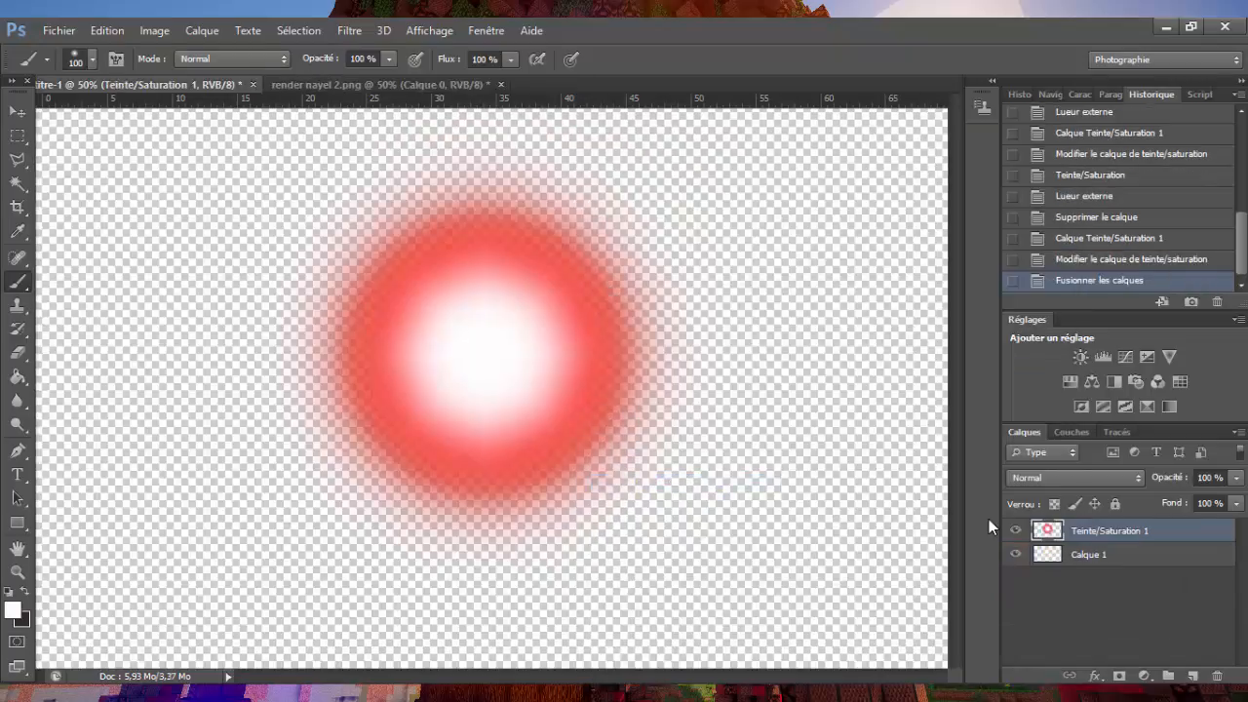
# Duplicate the merged orb layer into the render nayel 2.png document and switch to that document.
pyautogui.rightClick(1091, 542)
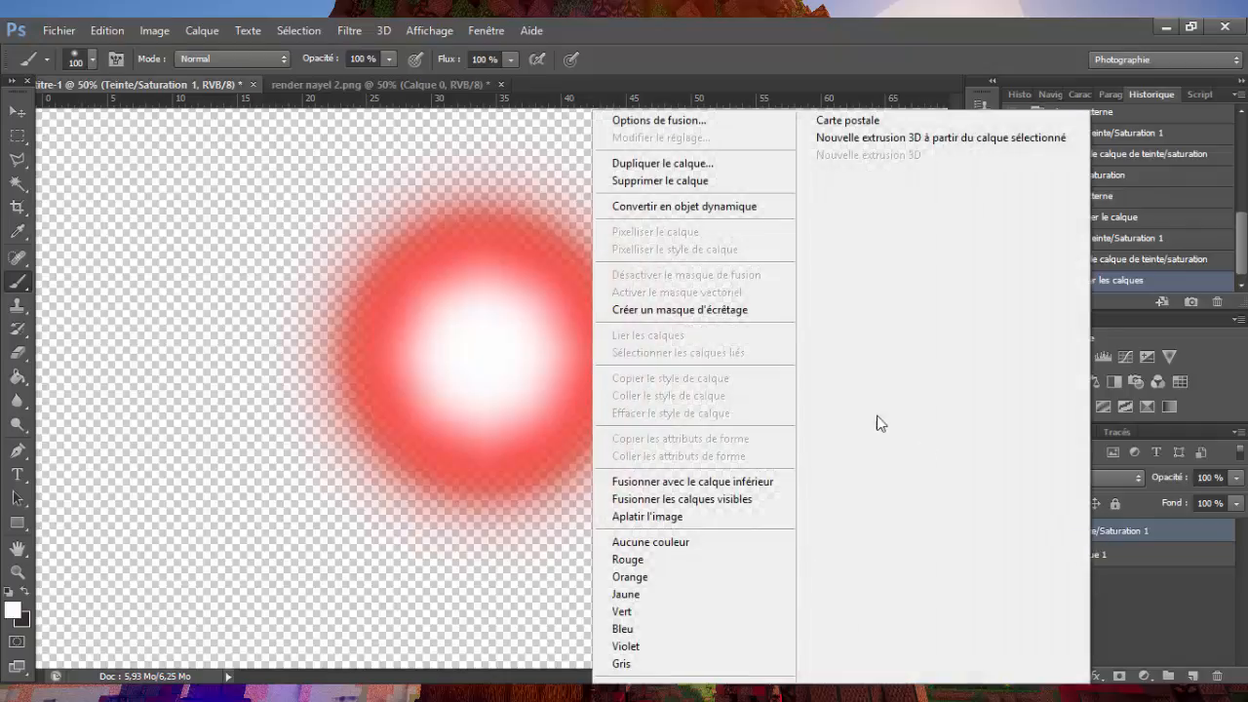
pyautogui.click(682, 164)
pyautogui.click(637, 289)
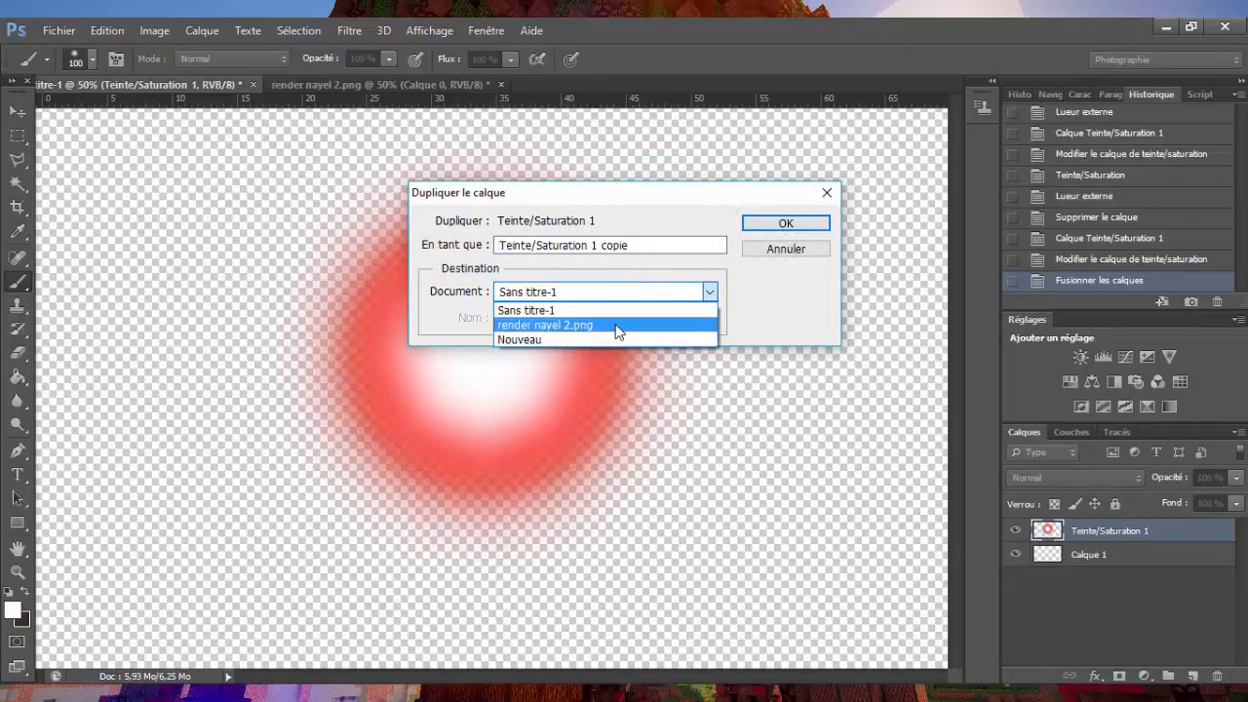
pyautogui.click(615, 324)
pyautogui.click(785, 222)
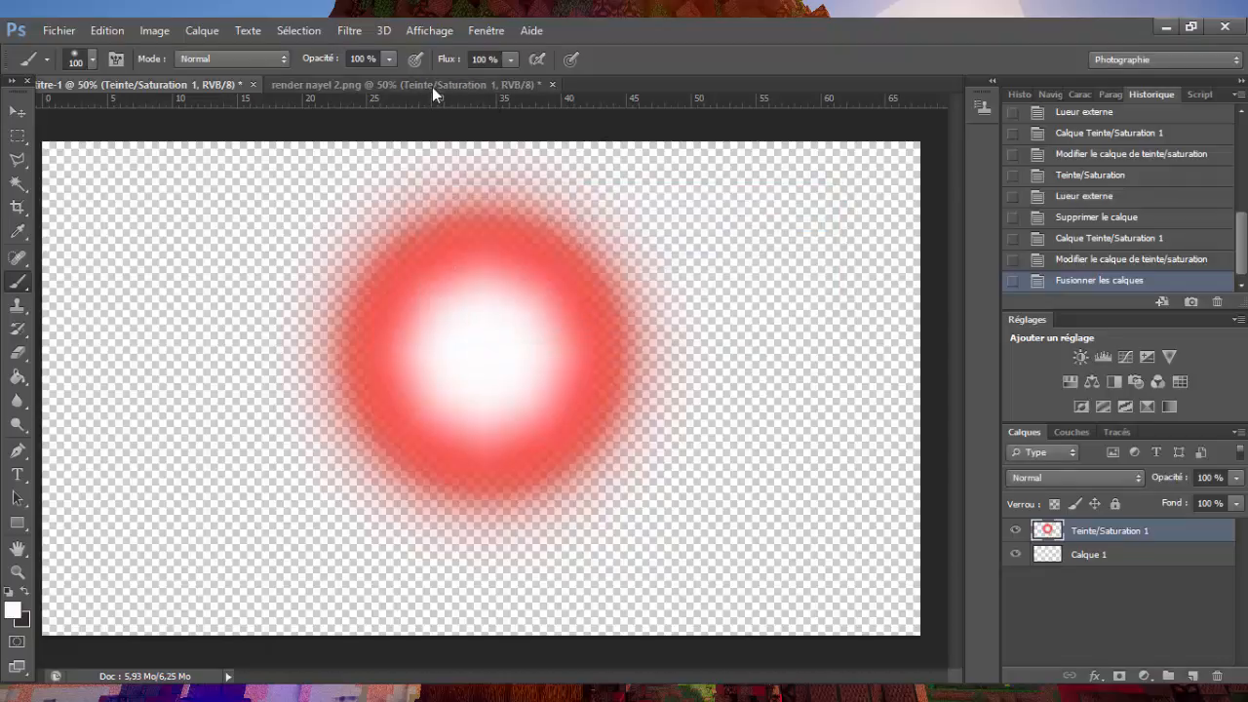
pyautogui.click(432, 86)
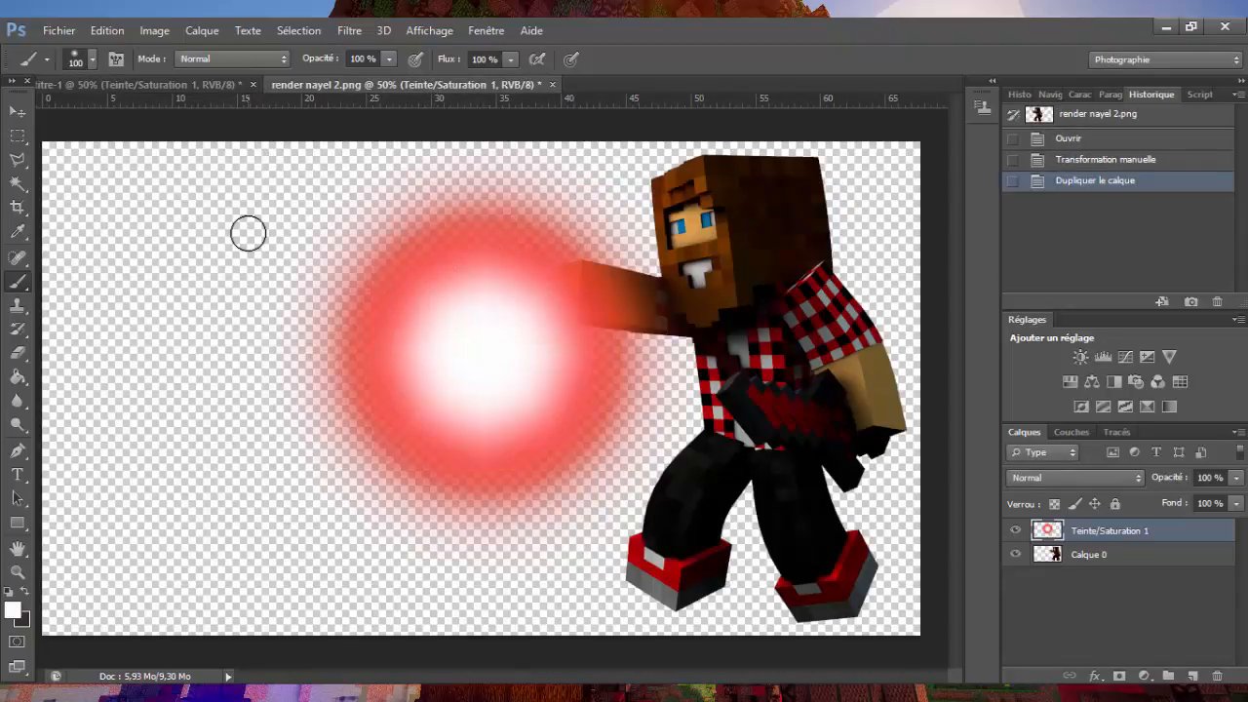
# Scale the orb down proportionally to about 37.5% with Free Transform and move it near the character's outstretched fist.
pyautogui.hotkey('ctrl', 't')
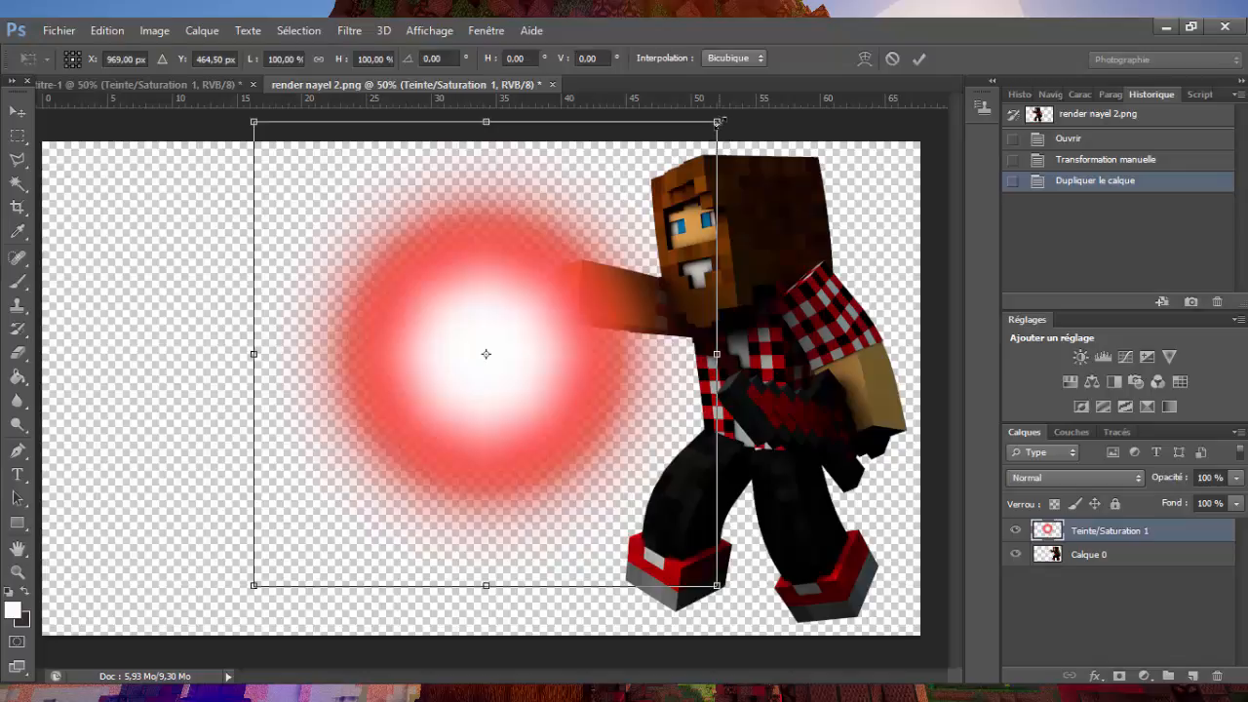
pyautogui.moveTo(718, 122); pyautogui.dragTo(569, 261)
pyautogui.moveTo(497, 387); pyautogui.dragTo(538, 262)
pyautogui.moveTo(615, 303); pyautogui.dragTo(545, 303)
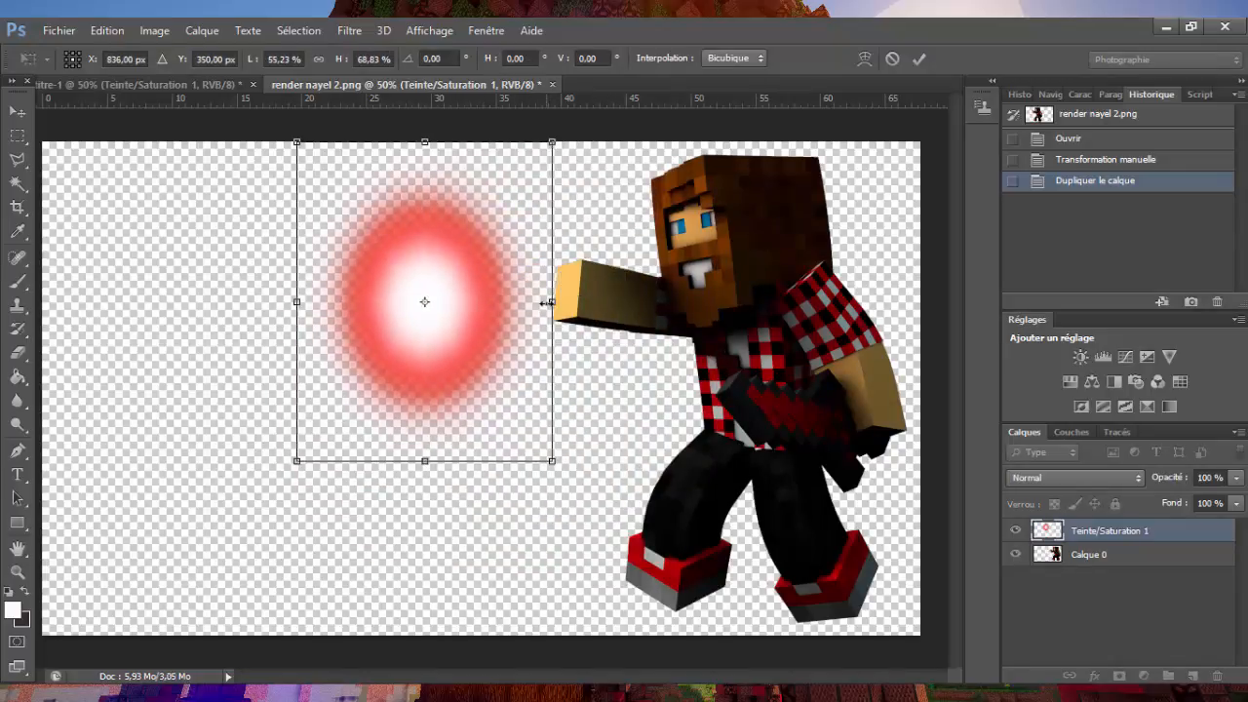
pyautogui.hotkey('ctrl', 'z')
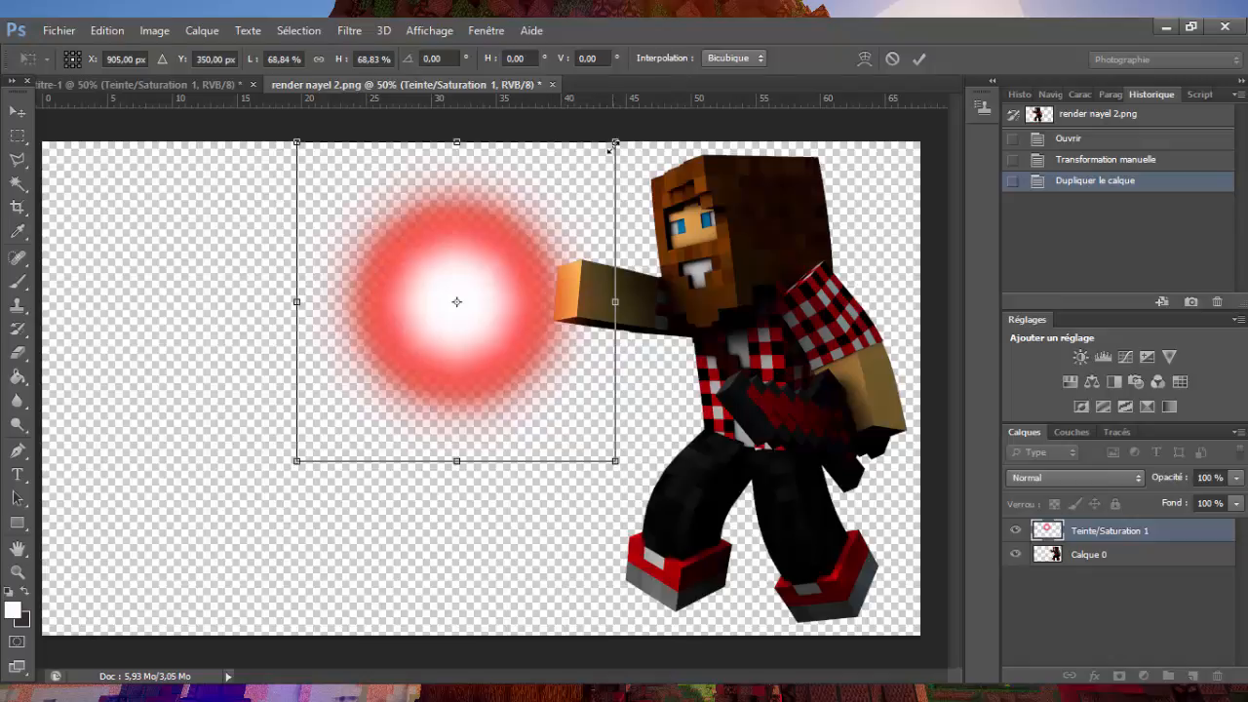
pyautogui.moveTo(612, 144); pyautogui.dragTo(445, 267)
pyautogui.moveTo(396, 412); pyautogui.dragTo(502, 306)
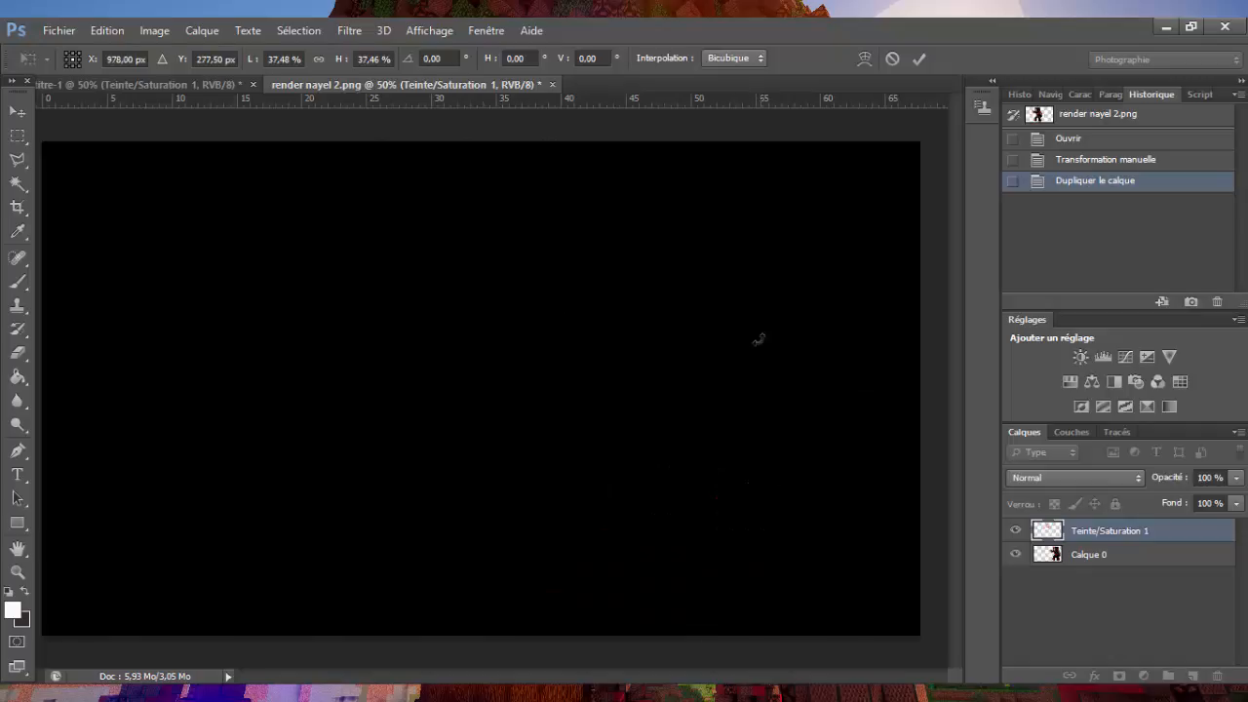
# Rotate the orb about 8.42° and place it against the fist at about X 1014 px, Y 305.5 px, applying the transformation.
pyautogui.moveTo(546, 276); pyautogui.dragTo(547, 281)
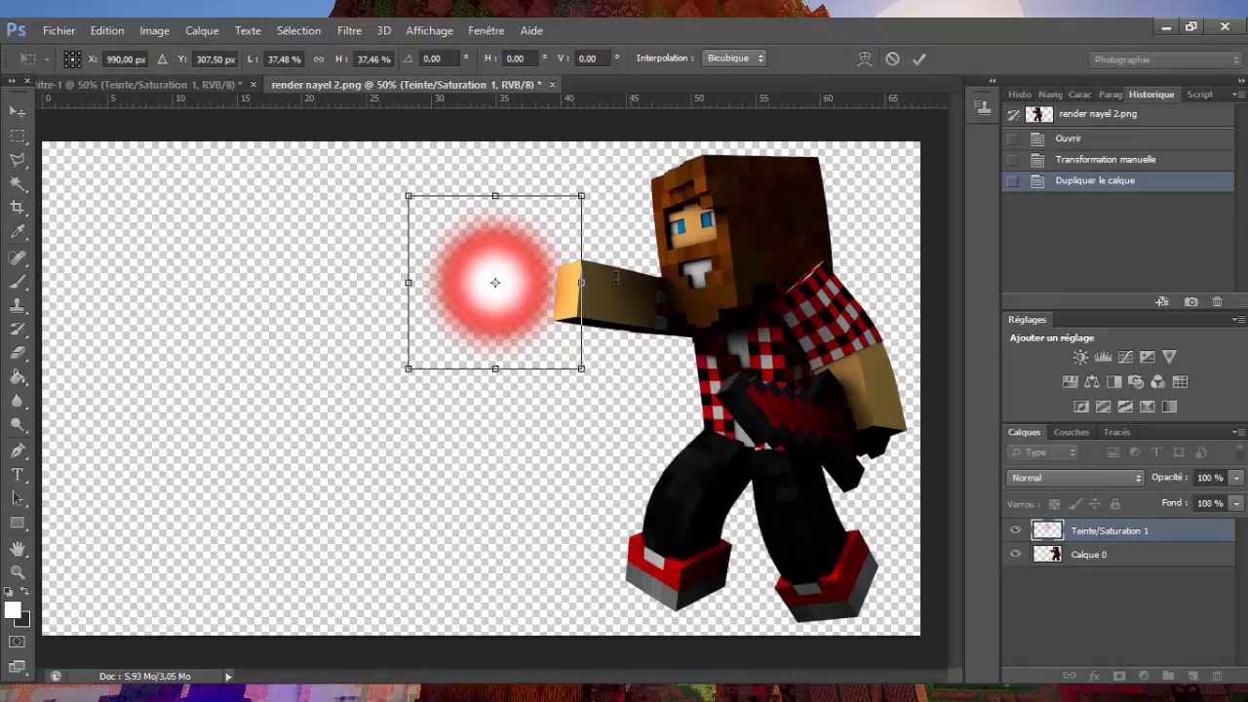
pyautogui.moveTo(614, 275); pyautogui.dragTo(613, 292)
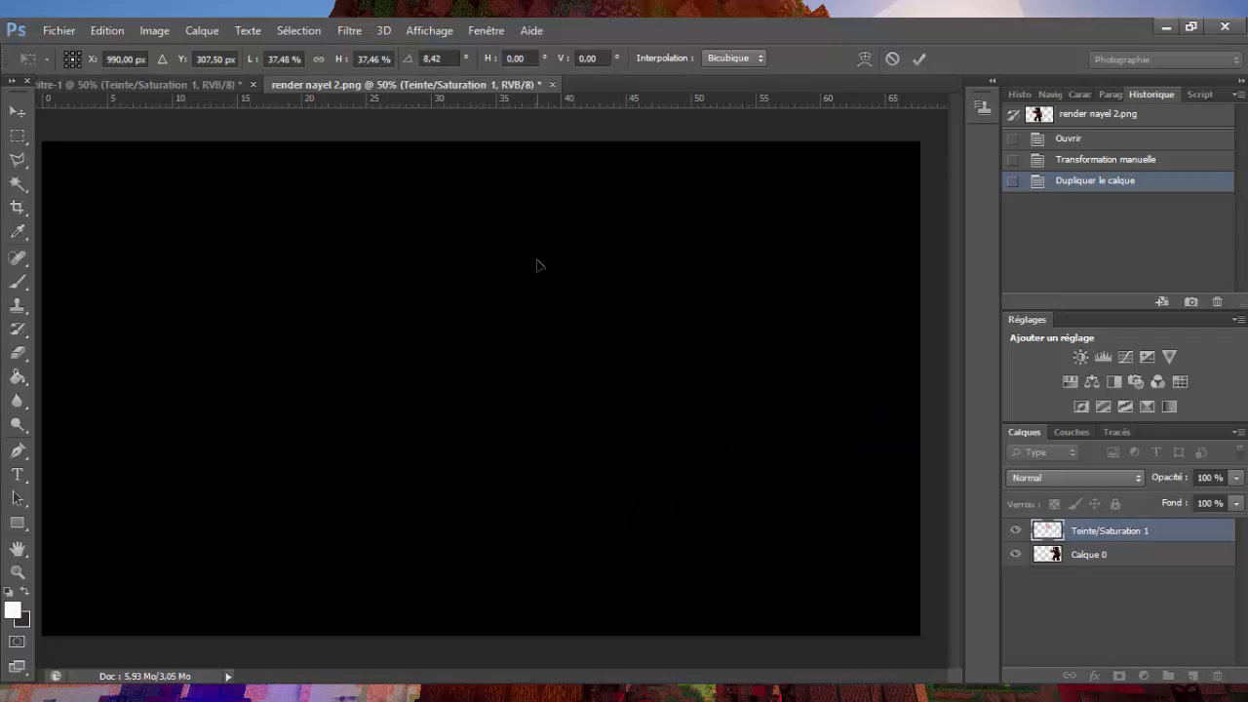
pyautogui.moveTo(539, 265)
pyautogui.mouseDown()
pyautogui.moveTo(546, 251)
pyautogui.moveTo(549, 260)
pyautogui.mouseUp()
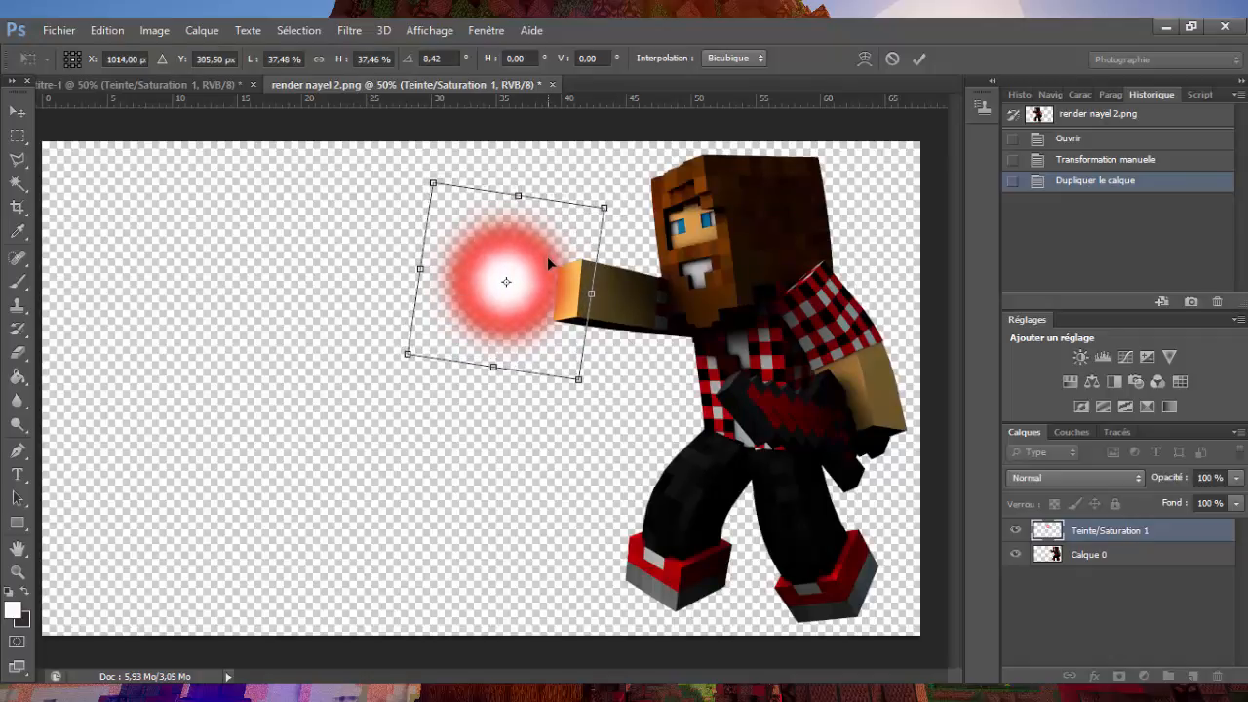
pyautogui.click(919, 59)
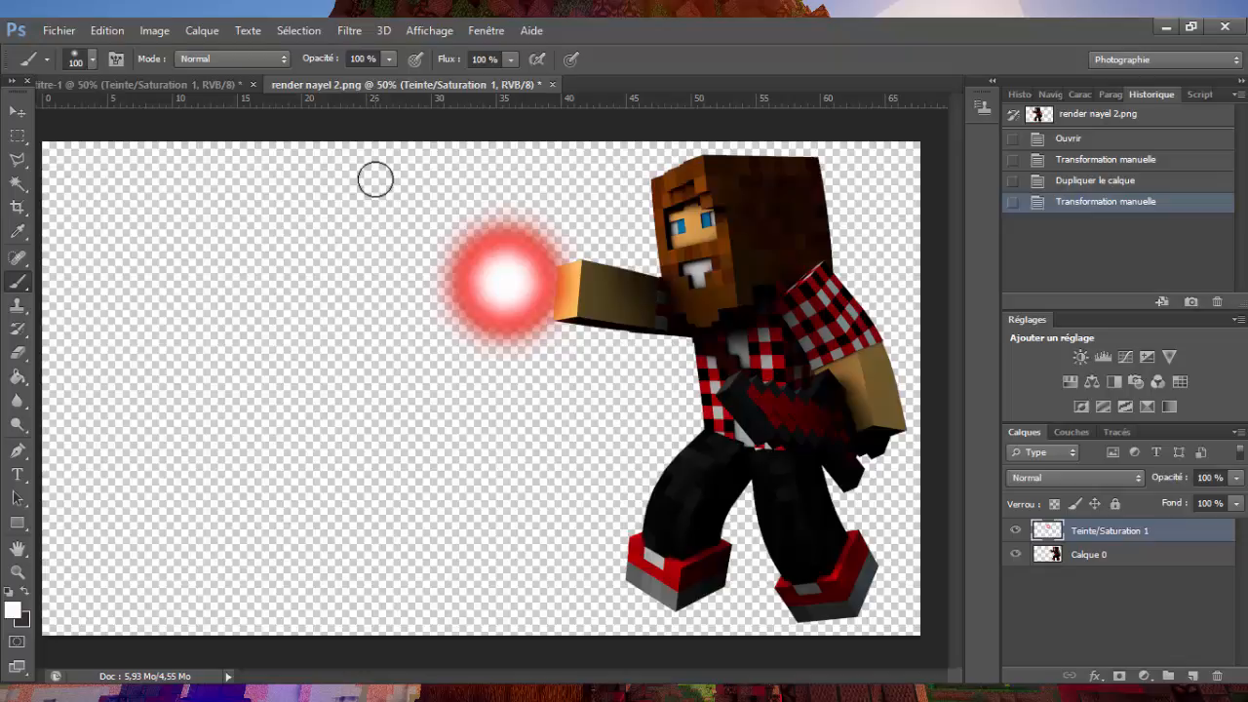
# Stretch the orb with the Liquify (Fluidité) warp brush into a long white-cored beam reaching the canvas edge opposite the character.
pyautogui.click(347, 30)
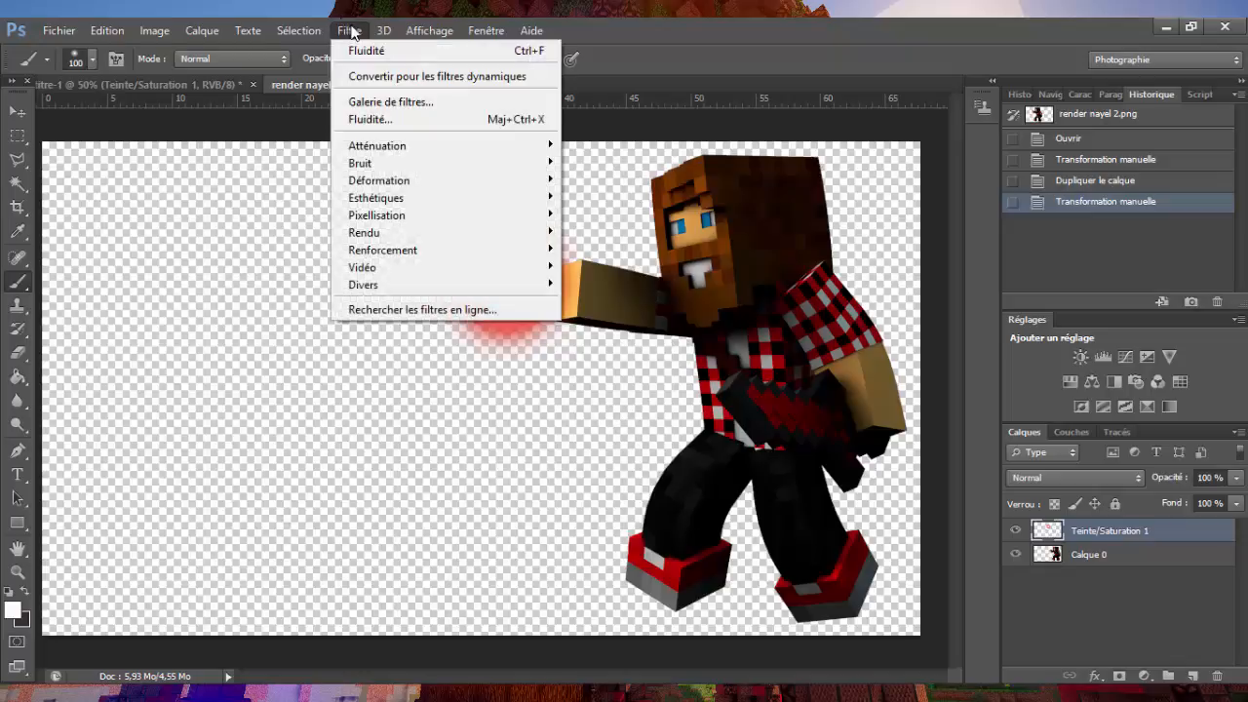
pyautogui.click(389, 120)
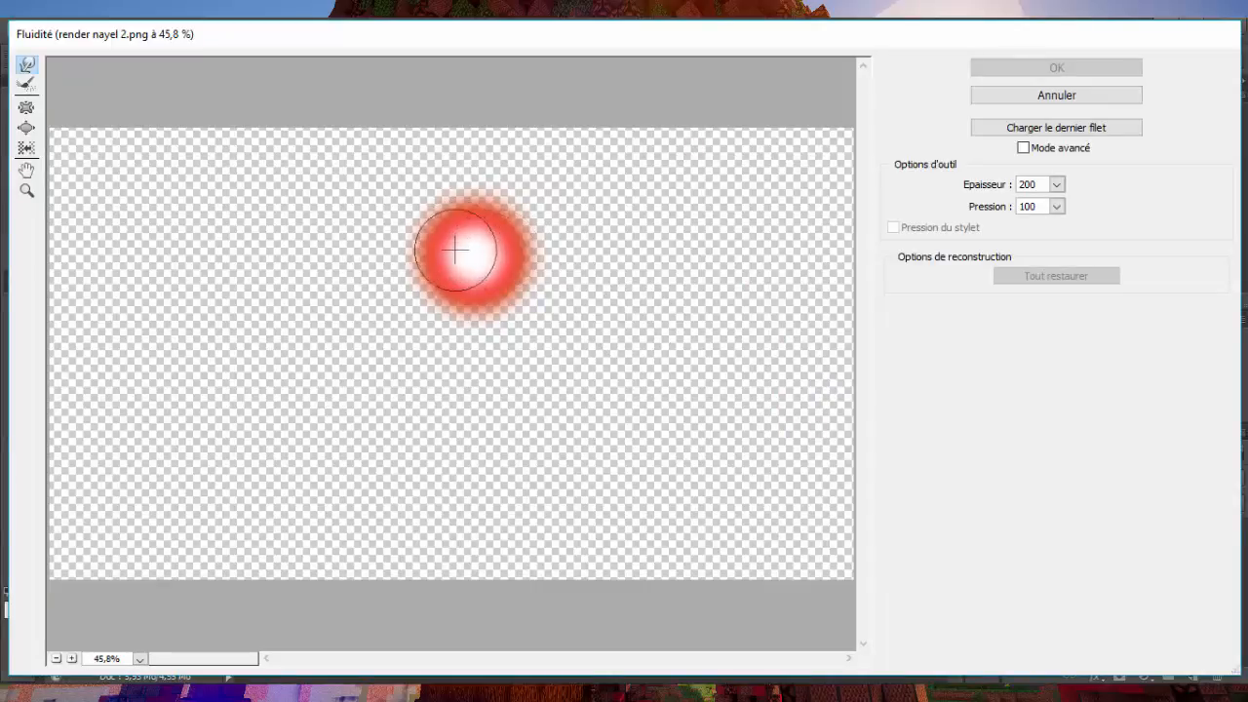
pyautogui.moveTo(456, 251)
pyautogui.mouseDown()
pyautogui.moveTo(326, 224)
pyautogui.moveTo(256, 226)
pyautogui.moveTo(264, 245)
pyautogui.mouseUp()
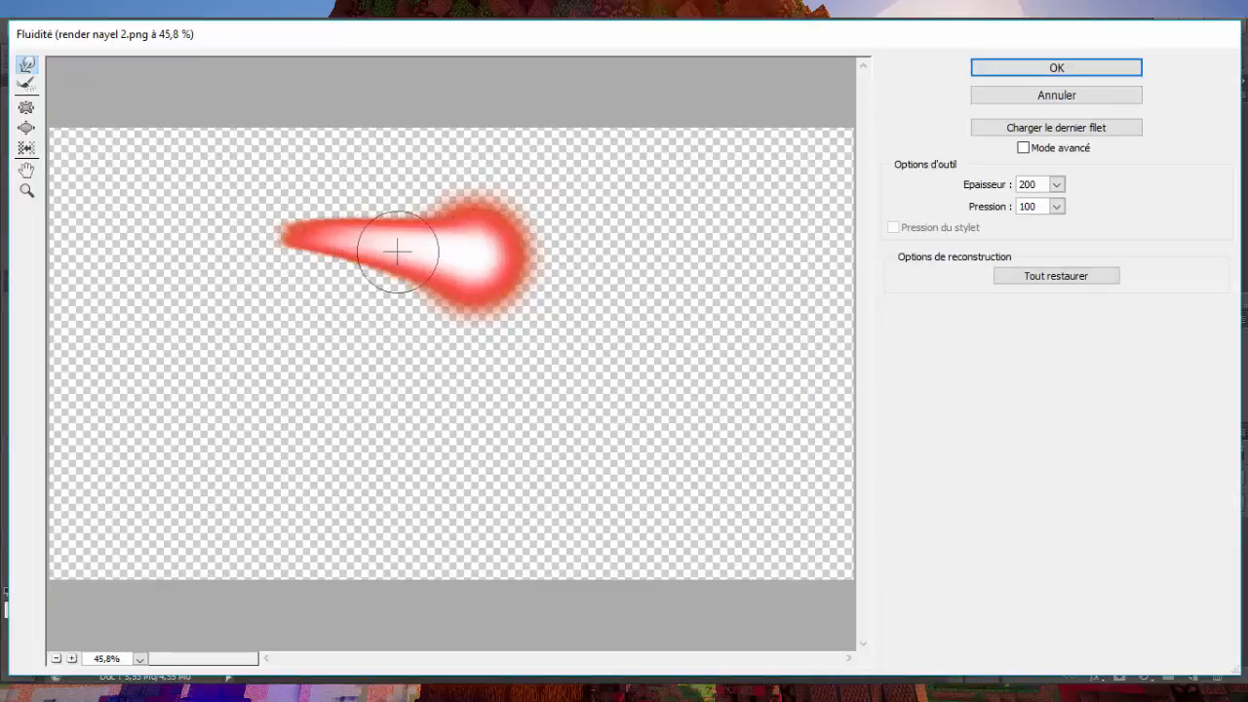
pyautogui.moveTo(398, 251); pyautogui.dragTo(195, 223)
pyautogui.moveTo(426, 253); pyautogui.dragTo(183, 250)
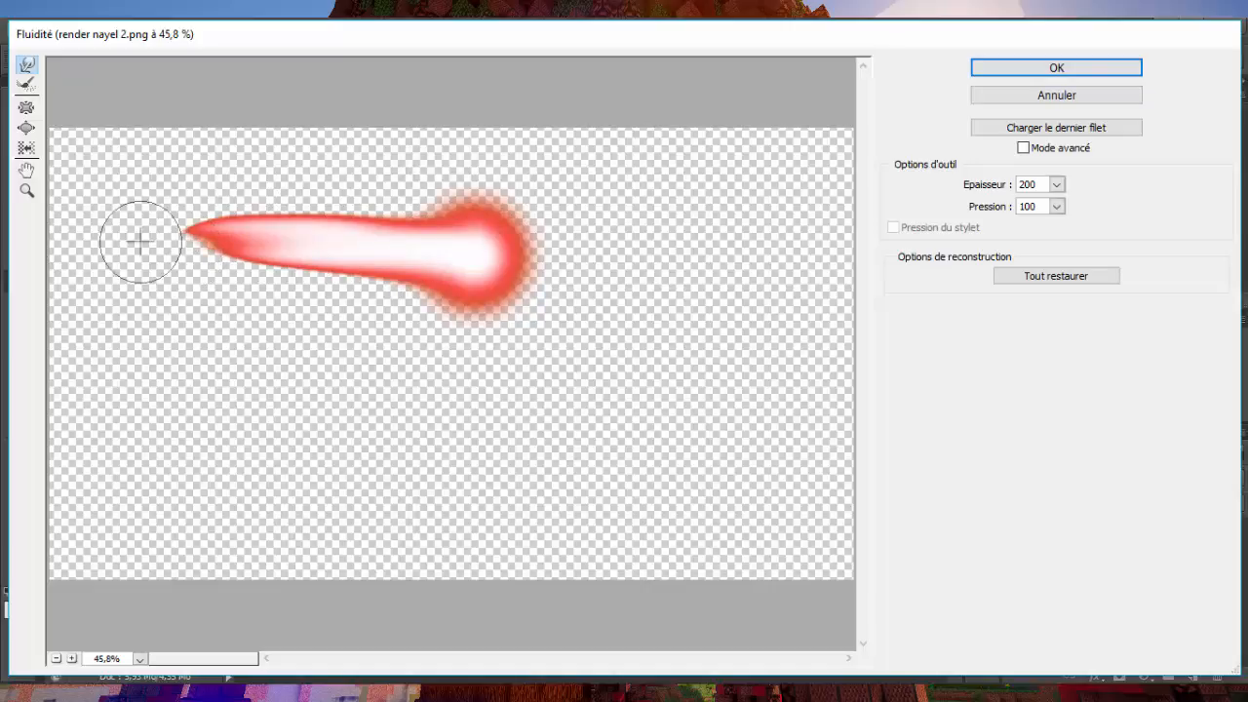
pyautogui.moveTo(266, 235); pyautogui.dragTo(159, 241)
pyautogui.moveTo(341, 234); pyautogui.dragTo(137, 226)
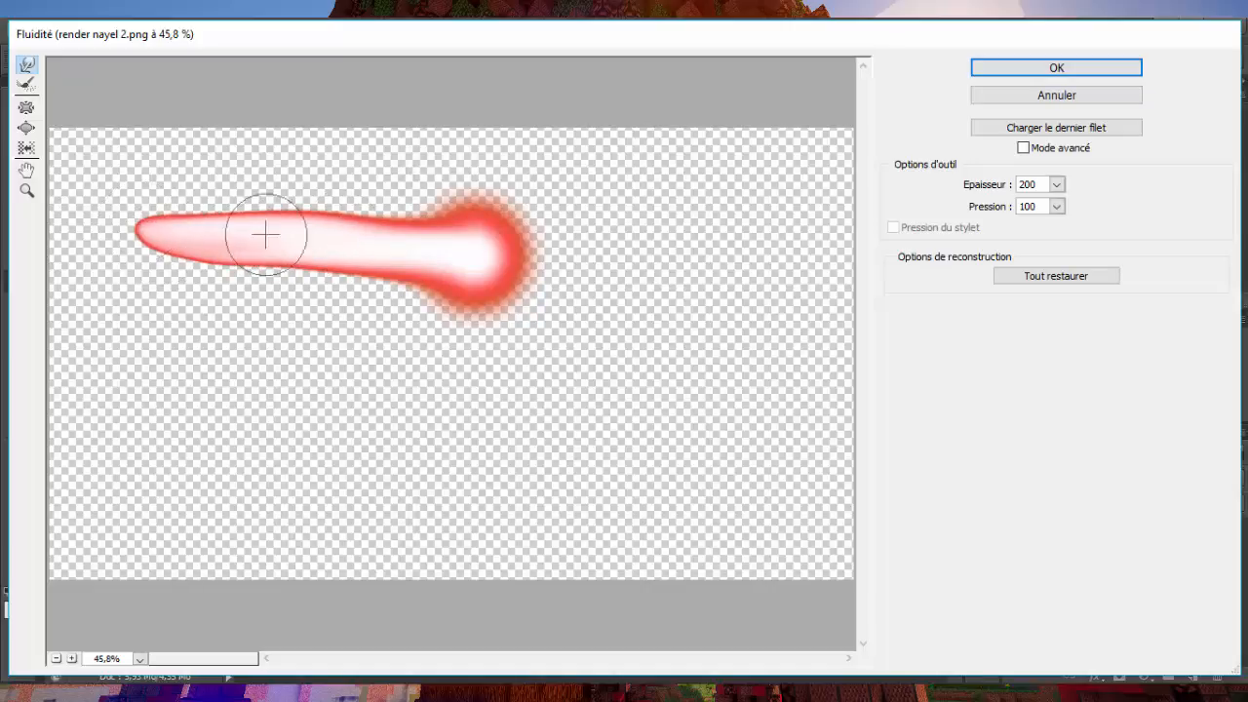
pyautogui.moveTo(264, 237)
pyautogui.mouseDown()
pyautogui.moveTo(146, 245)
pyautogui.moveTo(104, 229)
pyautogui.mouseUp()
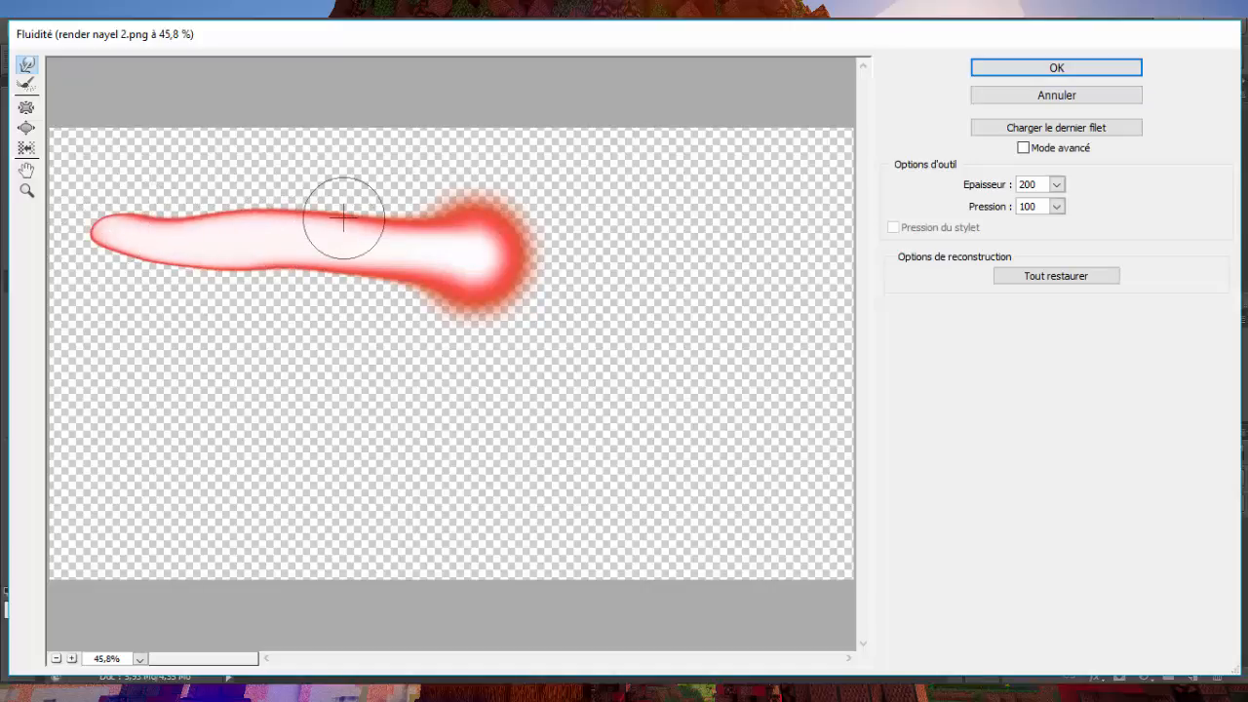
pyautogui.moveTo(341, 217)
pyautogui.mouseDown()
pyautogui.moveTo(166, 224)
pyautogui.moveTo(111, 200)
pyautogui.mouseUp()
pyautogui.moveTo(253, 206); pyautogui.dragTo(120, 208)
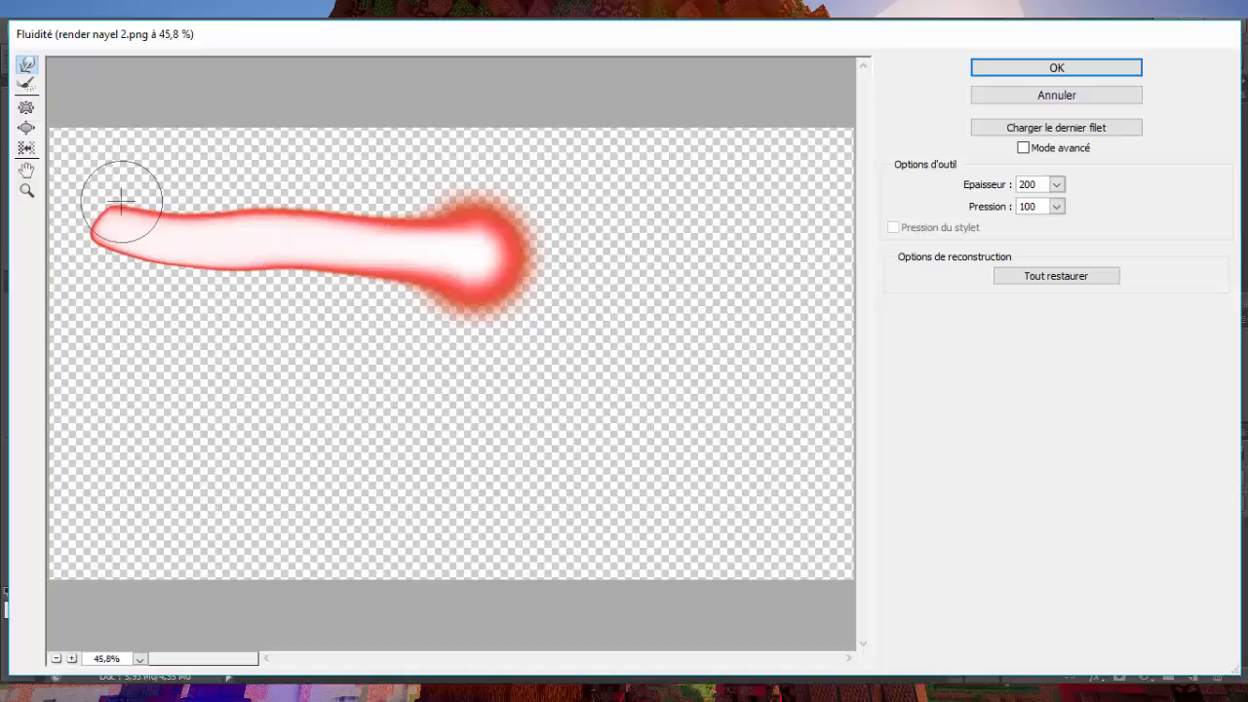
pyautogui.moveTo(264, 243); pyautogui.dragTo(120, 214)
pyautogui.moveTo(367, 261)
pyautogui.mouseDown()
pyautogui.moveTo(131, 256)
pyautogui.moveTo(70, 241)
pyautogui.moveTo(113, 228)
pyautogui.moveTo(52, 228)
pyautogui.mouseUp()
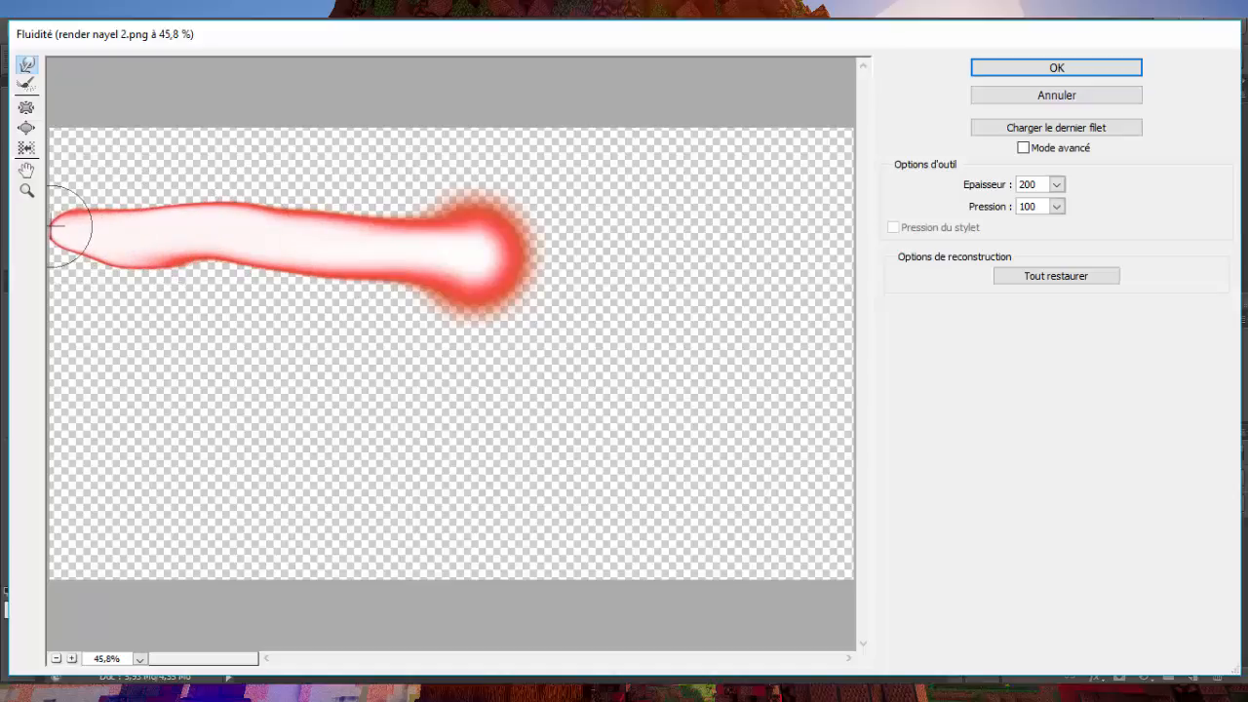
# Pull the orb's lower glow along the underside of the beam into a second pointed tongue and apply the Liquify distortion.
pyautogui.moveTo(488, 307); pyautogui.dragTo(190, 270)
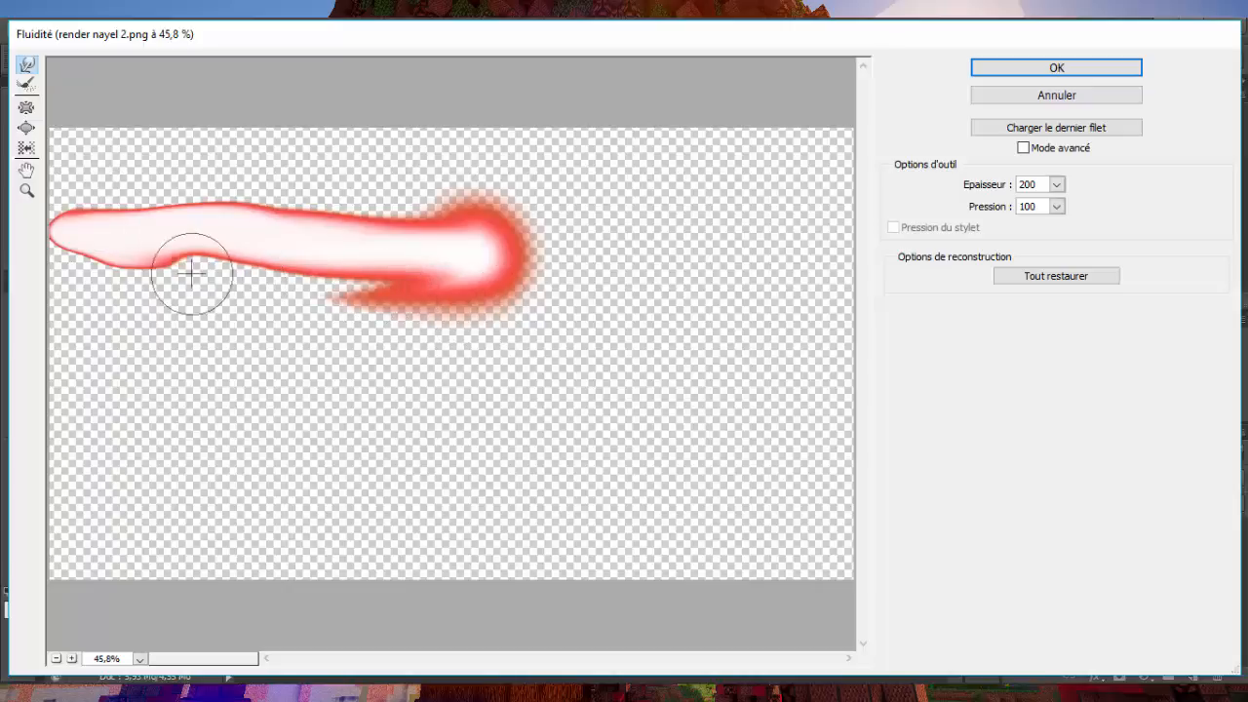
pyautogui.moveTo(403, 289)
pyautogui.mouseDown()
pyautogui.moveTo(306, 267)
pyautogui.moveTo(146, 275)
pyautogui.moveTo(89, 259)
pyautogui.mouseUp()
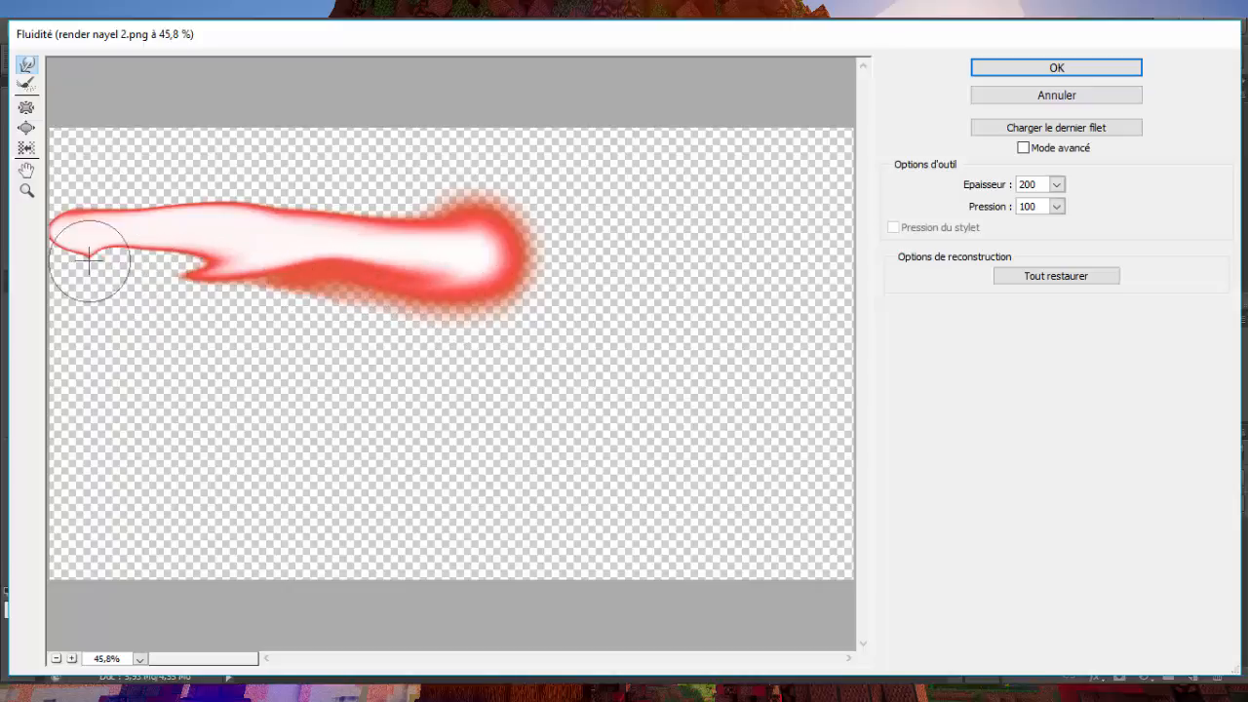
pyautogui.moveTo(223, 273); pyautogui.dragTo(92, 259)
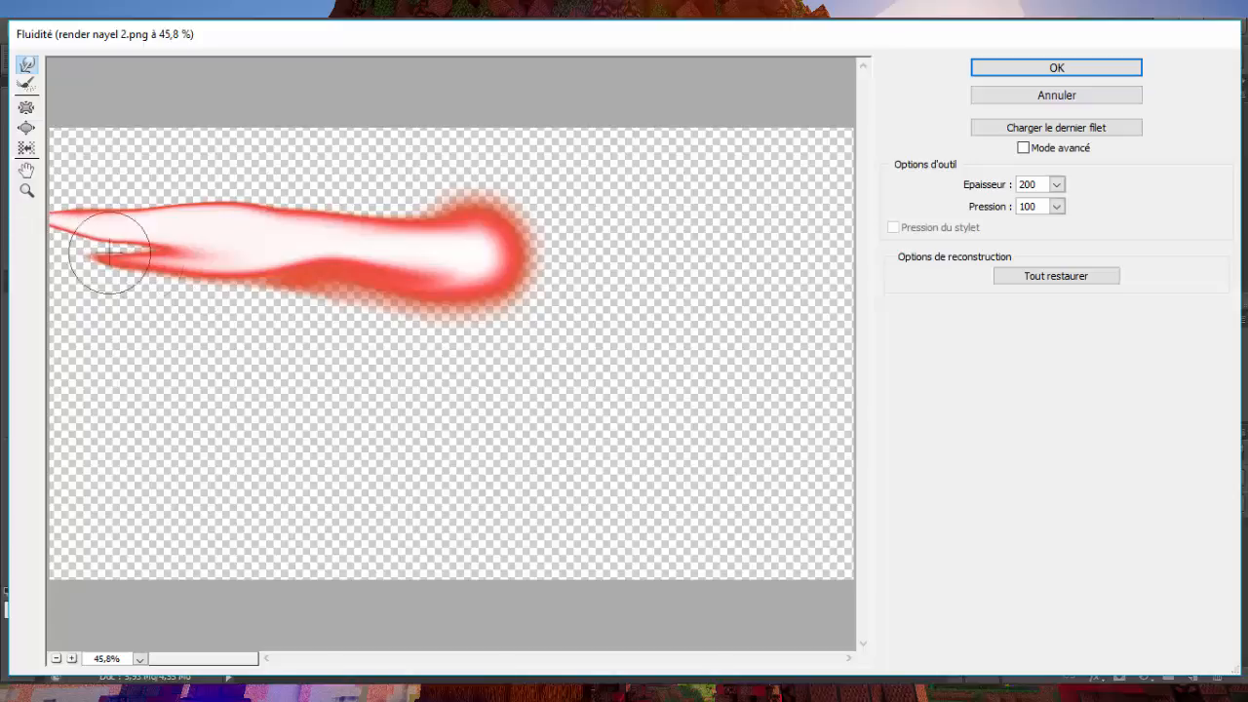
pyautogui.click(1022, 67)
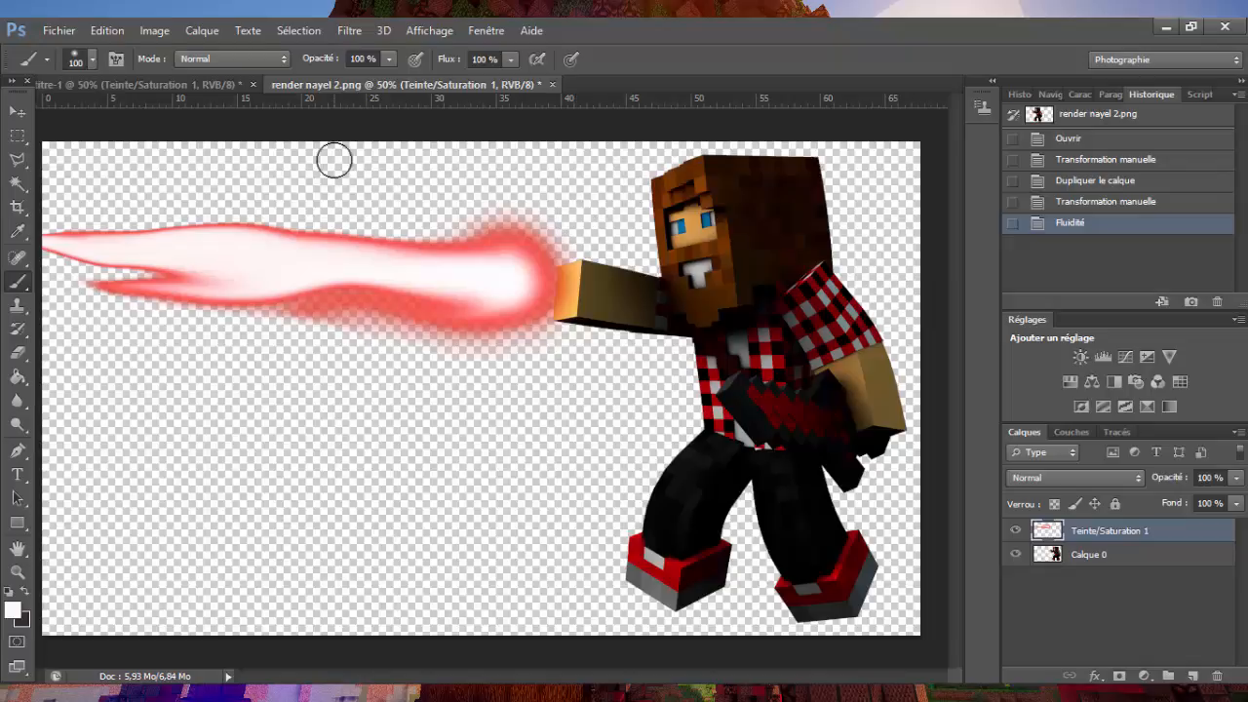
# Return to the glow document and delete the empty Calque 1 layer.
pyautogui.click(225, 84)
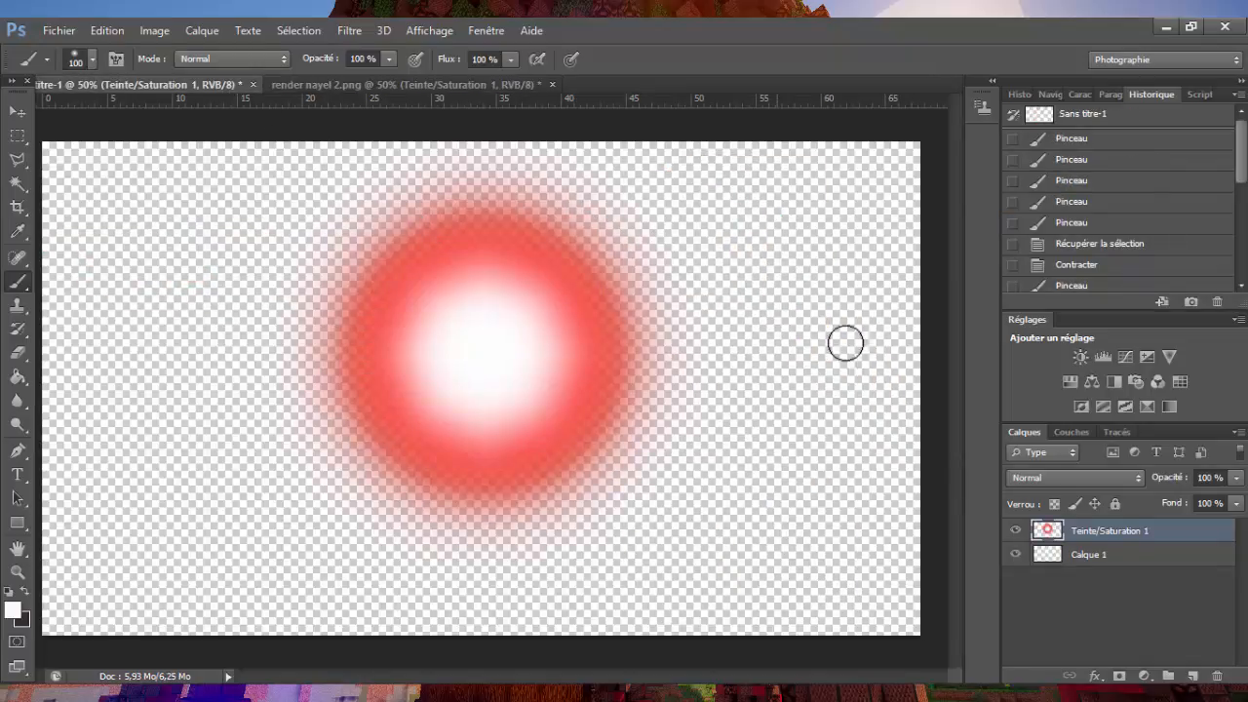
pyautogui.click(1073, 556)
pyautogui.press('Delete')
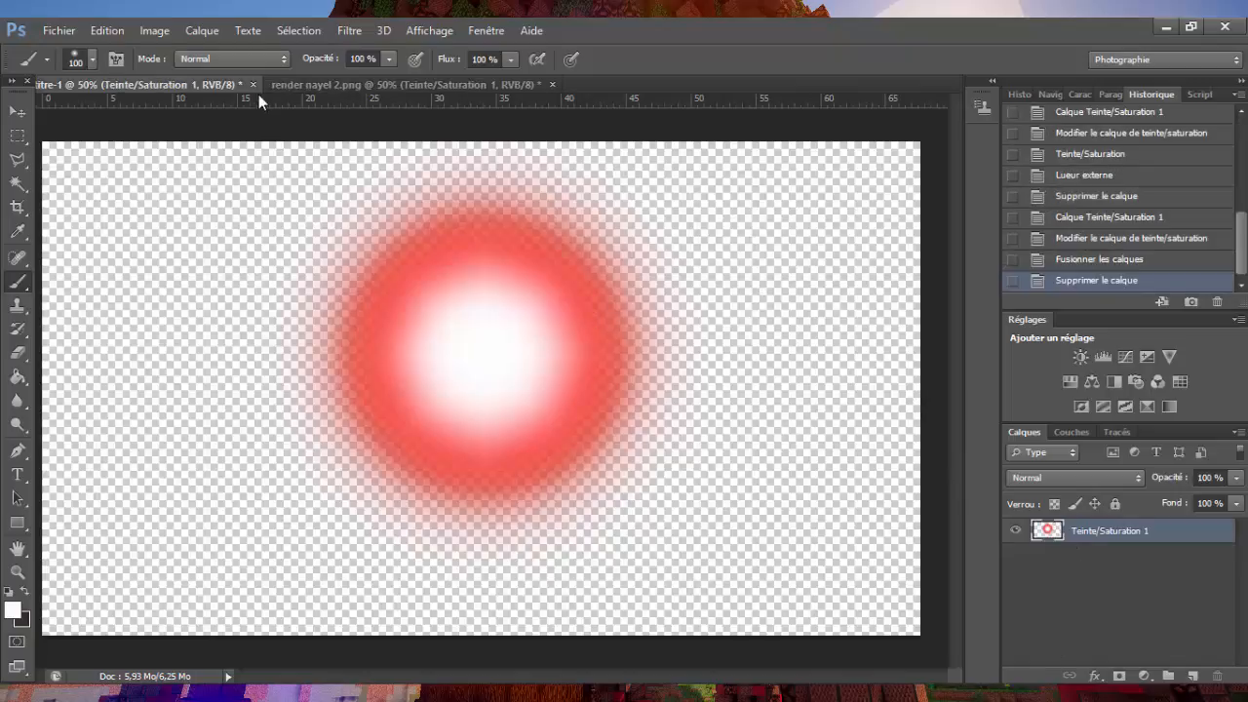
pyautogui.click(58, 30)
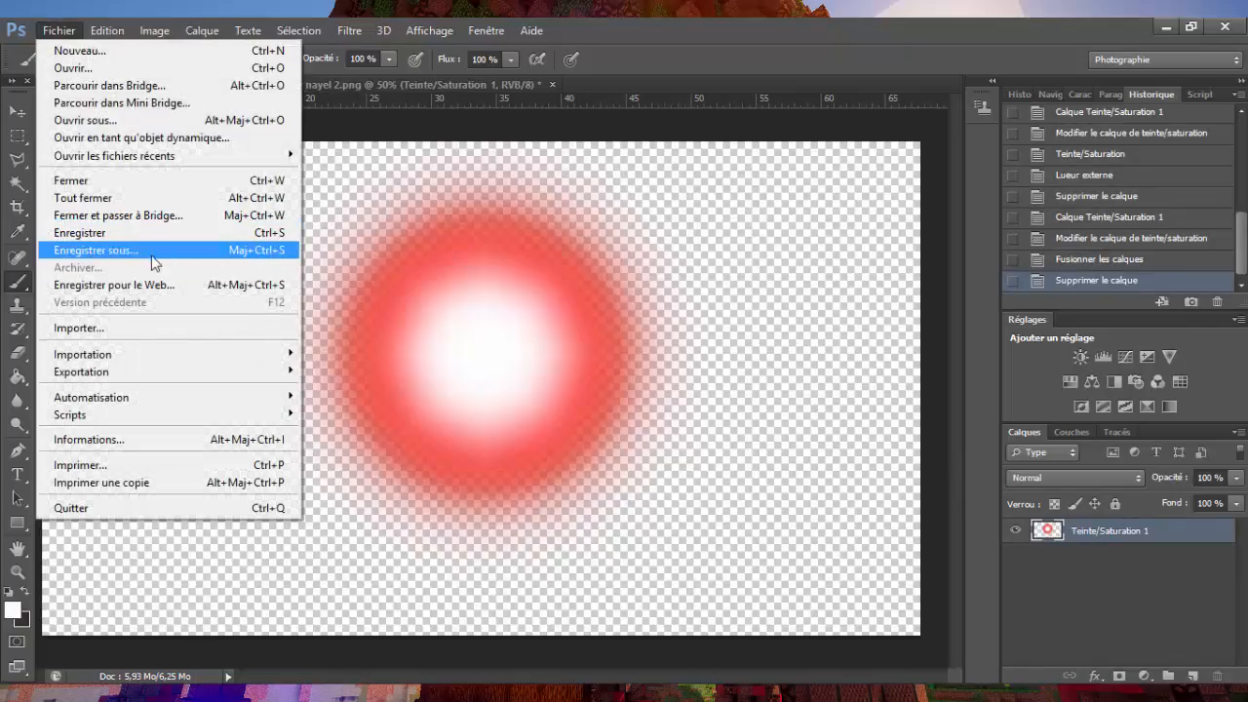
pyautogui.click(152, 250)
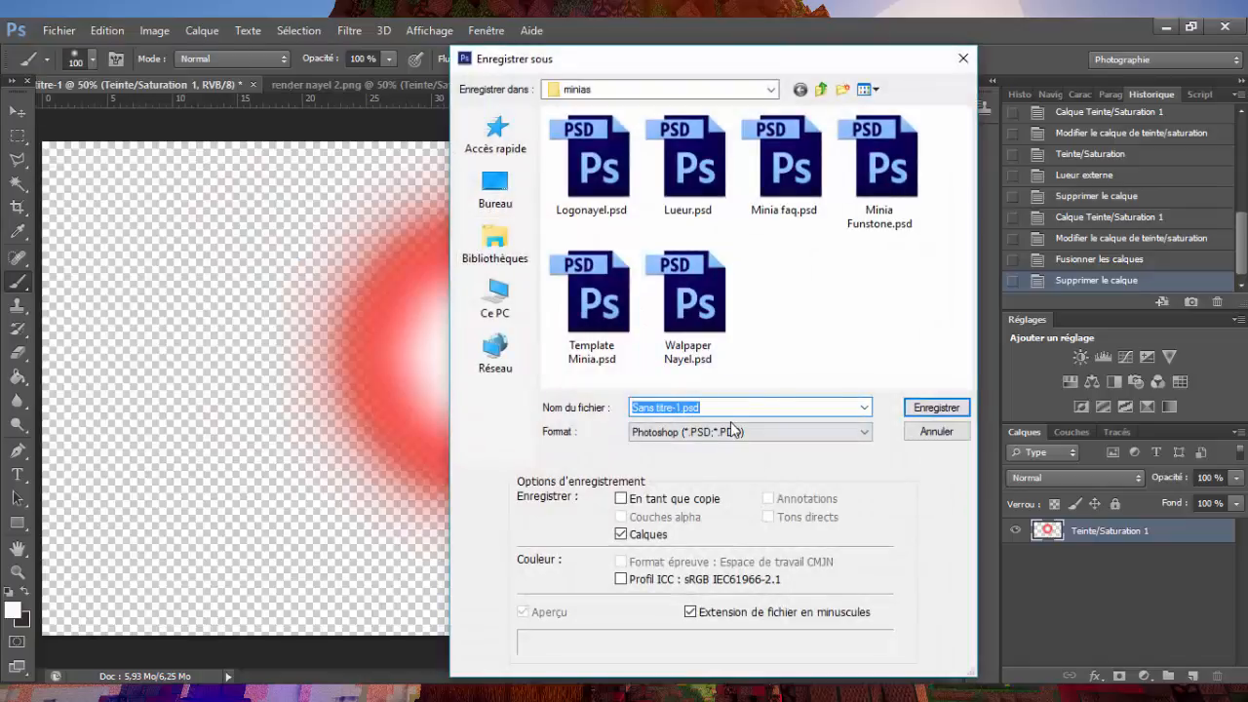
pyautogui.write('Lu')
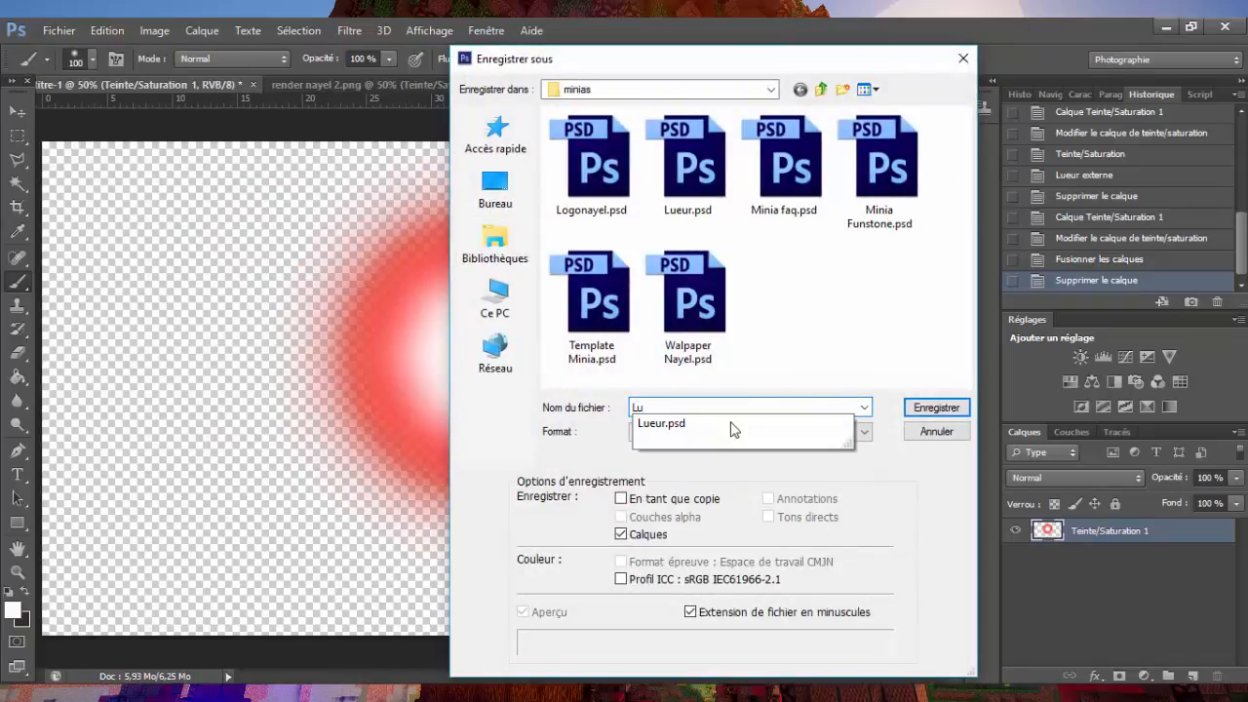
pyautogui.write('e')
pyautogui.click(936, 431)
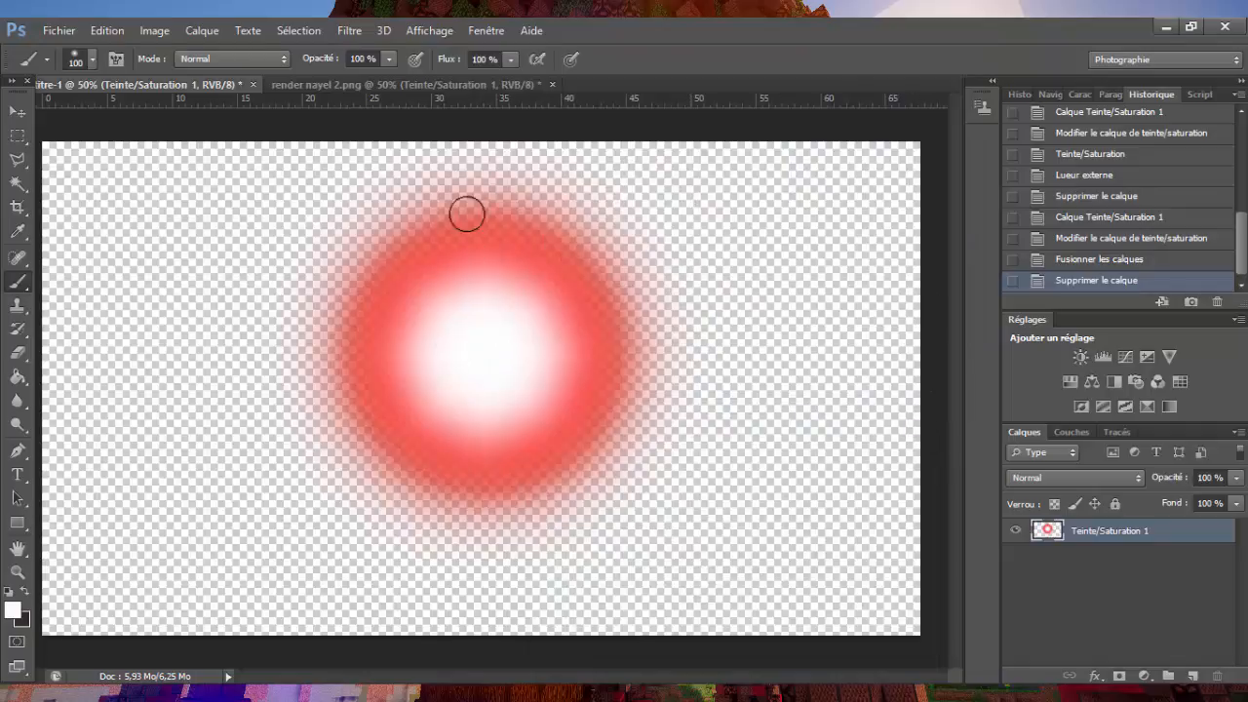
# Switch back to the render nayel 2.png document to view the finished beam on the character.
pyautogui.click(447, 88)
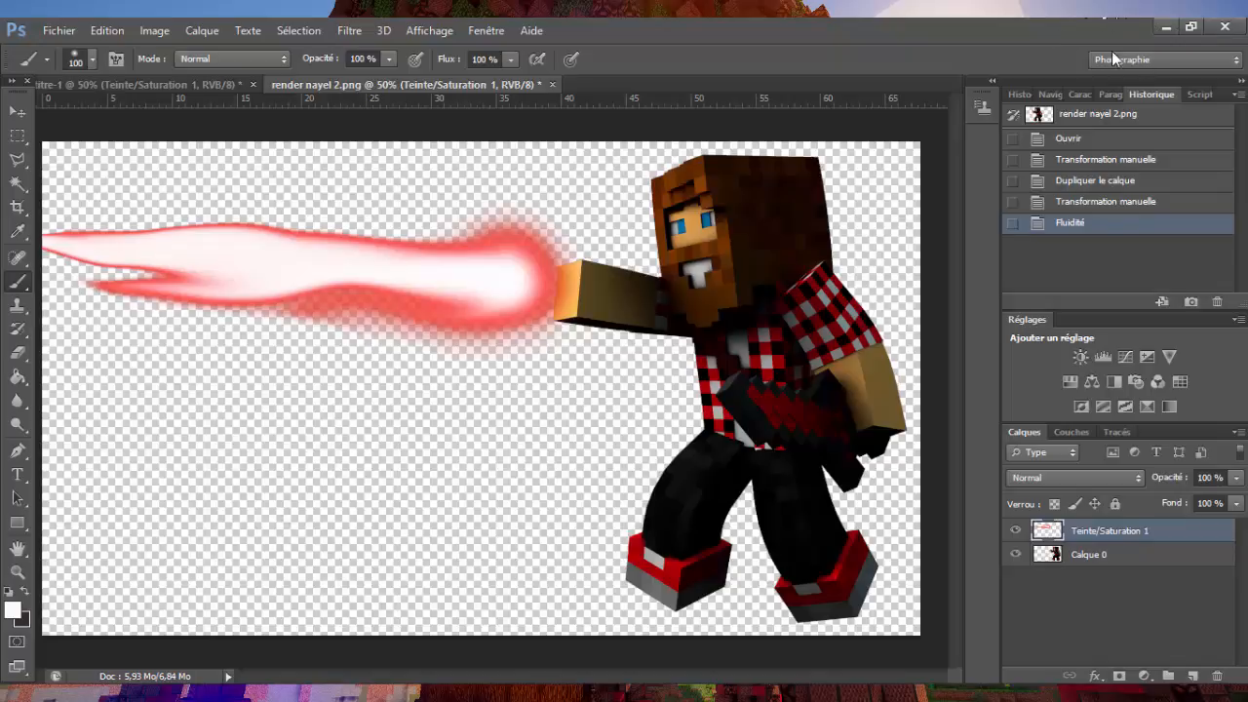
pyautogui.moveTo(1091, 16)
pyautogui.mouseDown()
pyautogui.moveTo(944, 218)
pyautogui.moveTo(1099, 40)
pyautogui.mouseUp()
# Minimise Photoshop and open Banner Nayel.png from the GFX folder on the desktop to view the light effects used in it.
pyautogui.click(1165, 26)
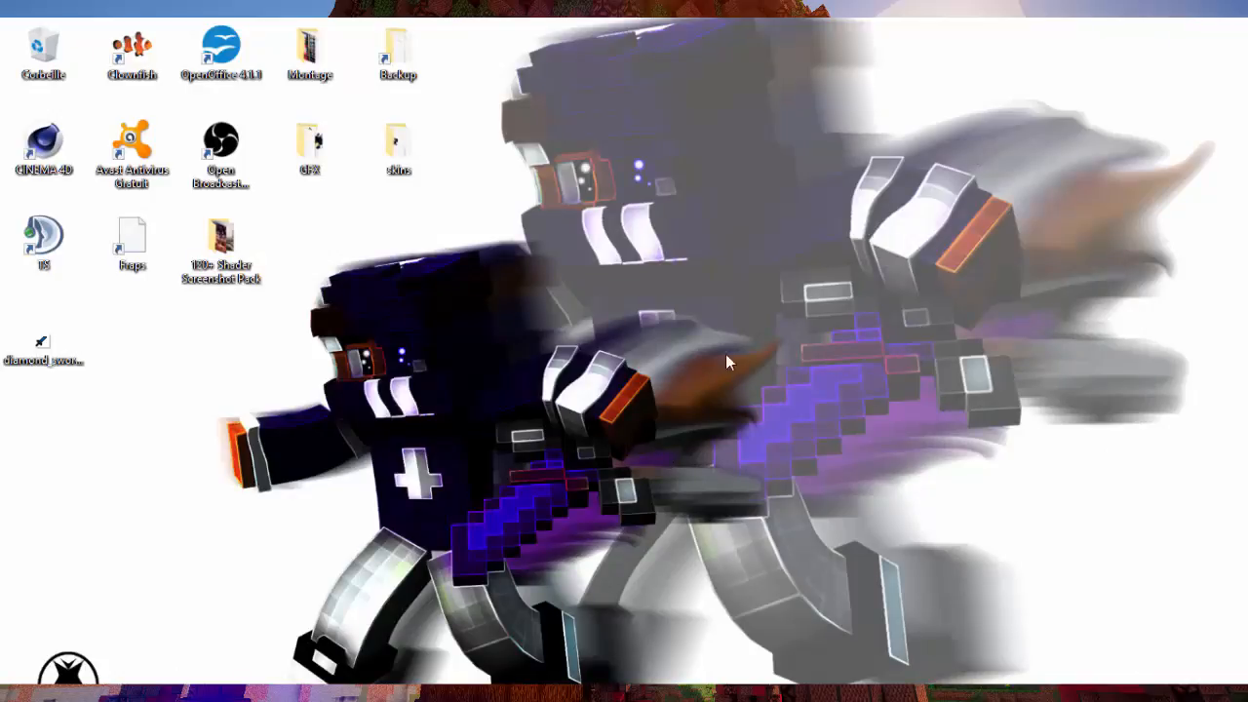
pyautogui.doubleClick(311, 161)
pyautogui.moveTo(874, 220); pyautogui.dragTo(871, 284)
pyautogui.click(716, 249)
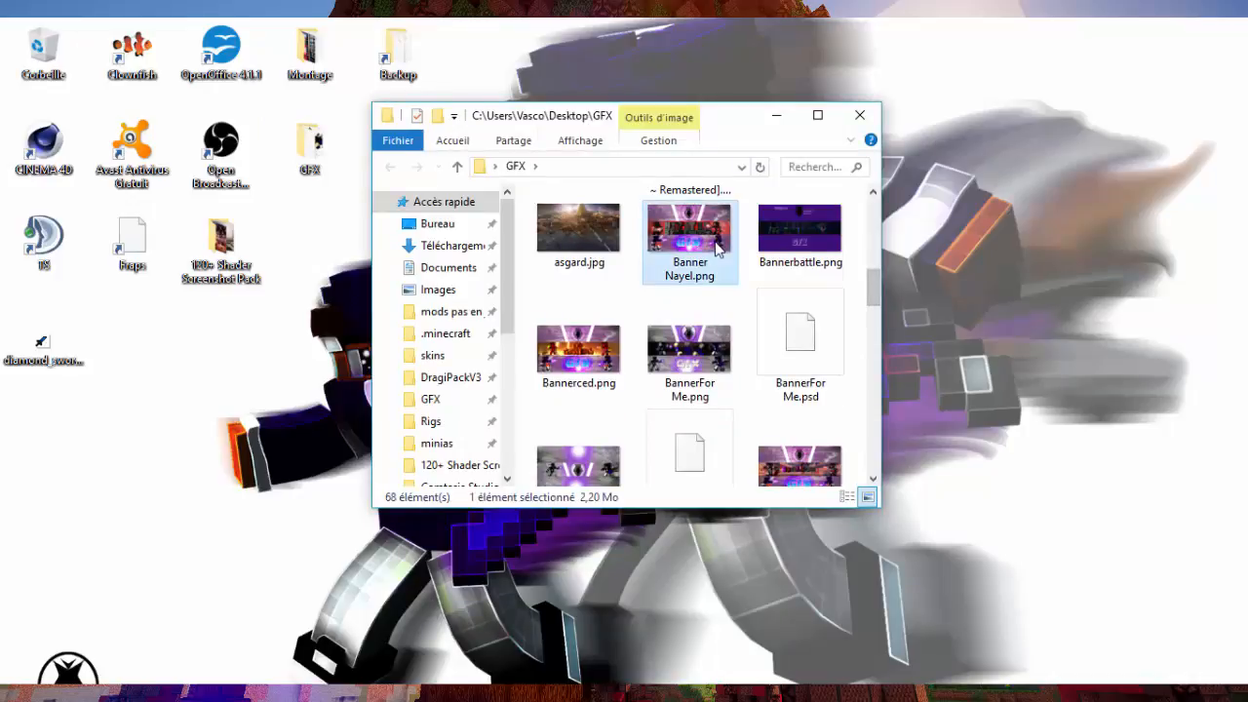
pyautogui.doubleClick(718, 249)
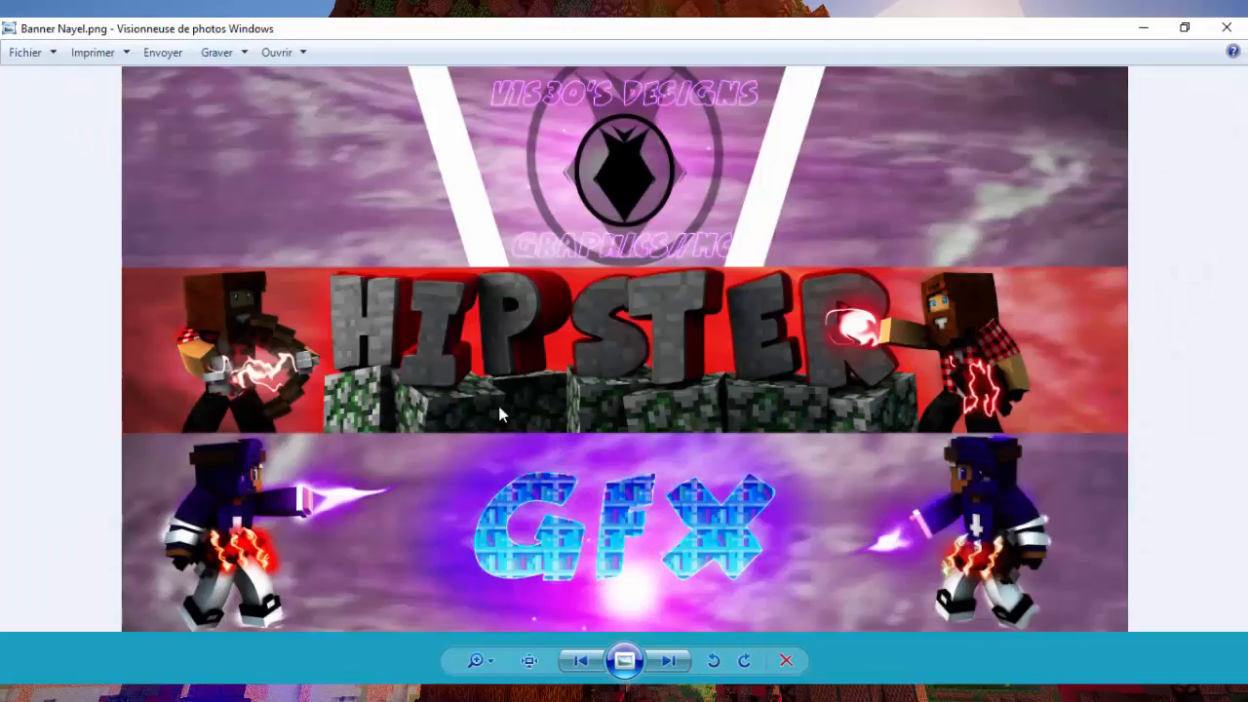